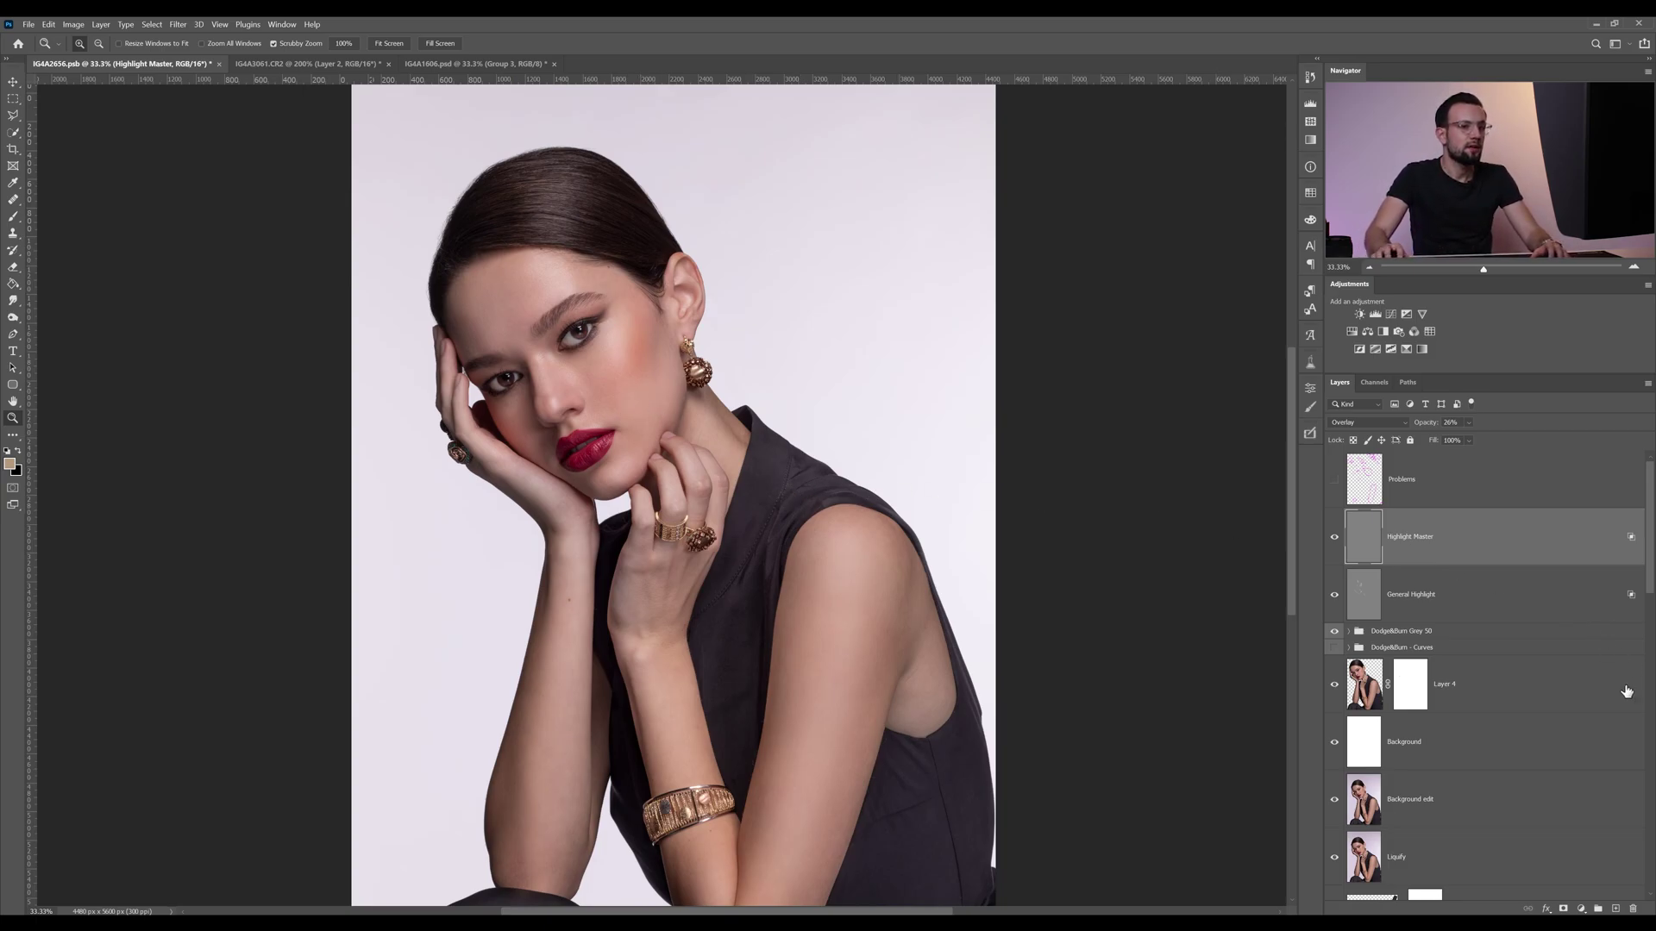
- Add a Gradient Map adjustment layer above the Highlight Master layer
left_click(1581, 909)
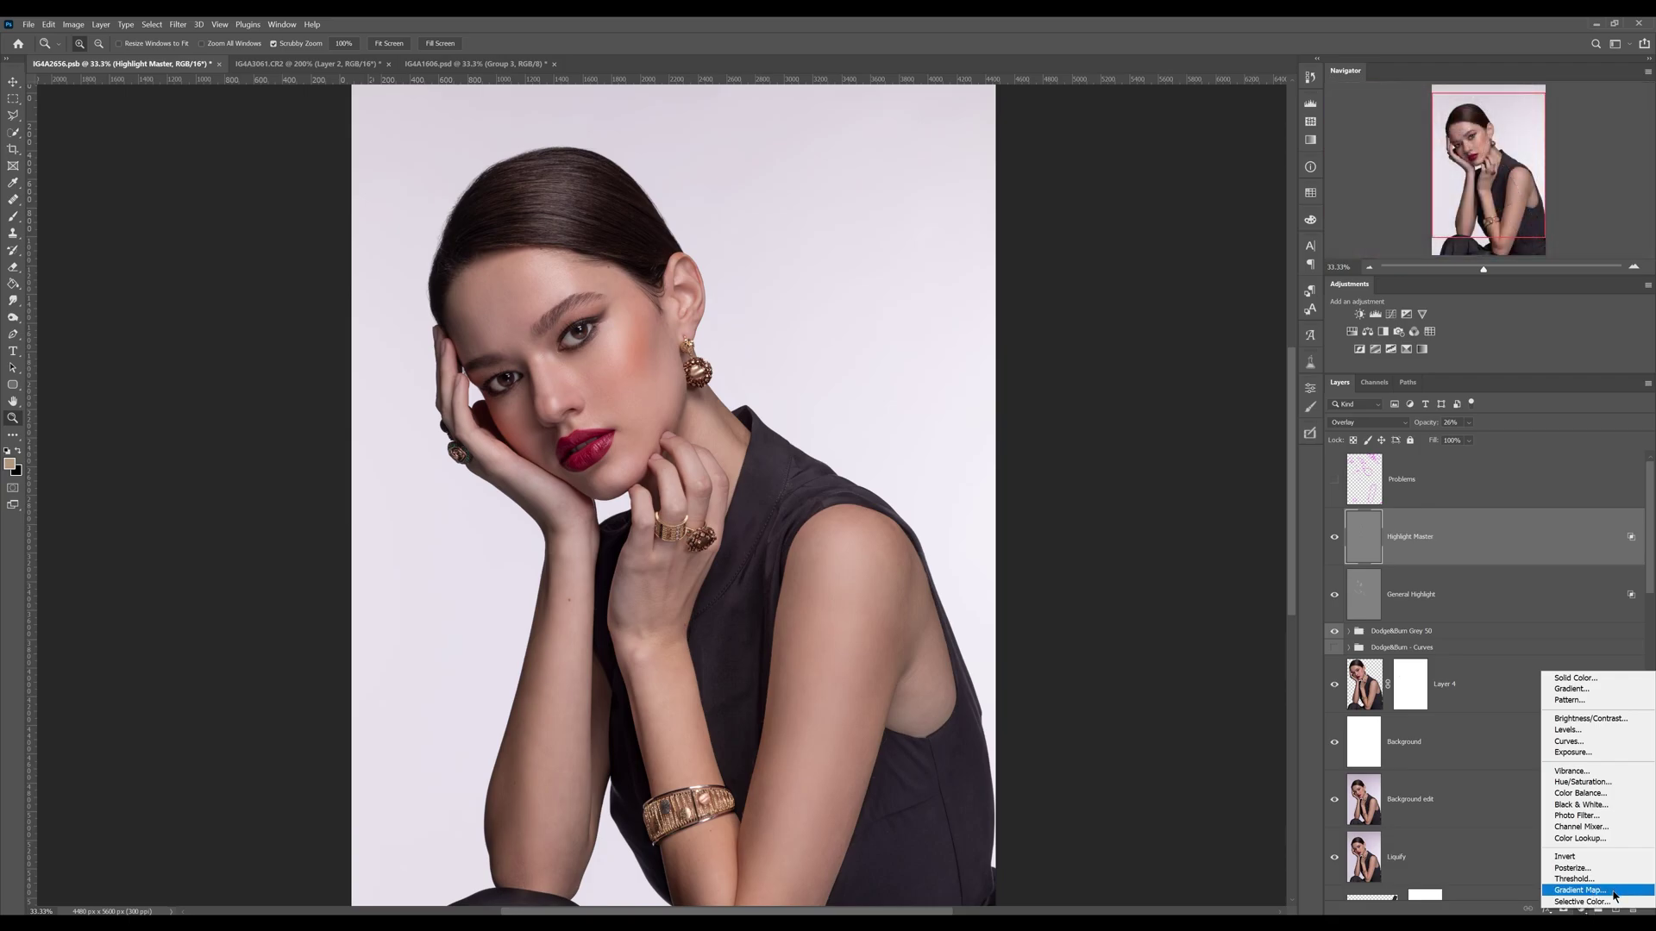
left_click(1614, 897)
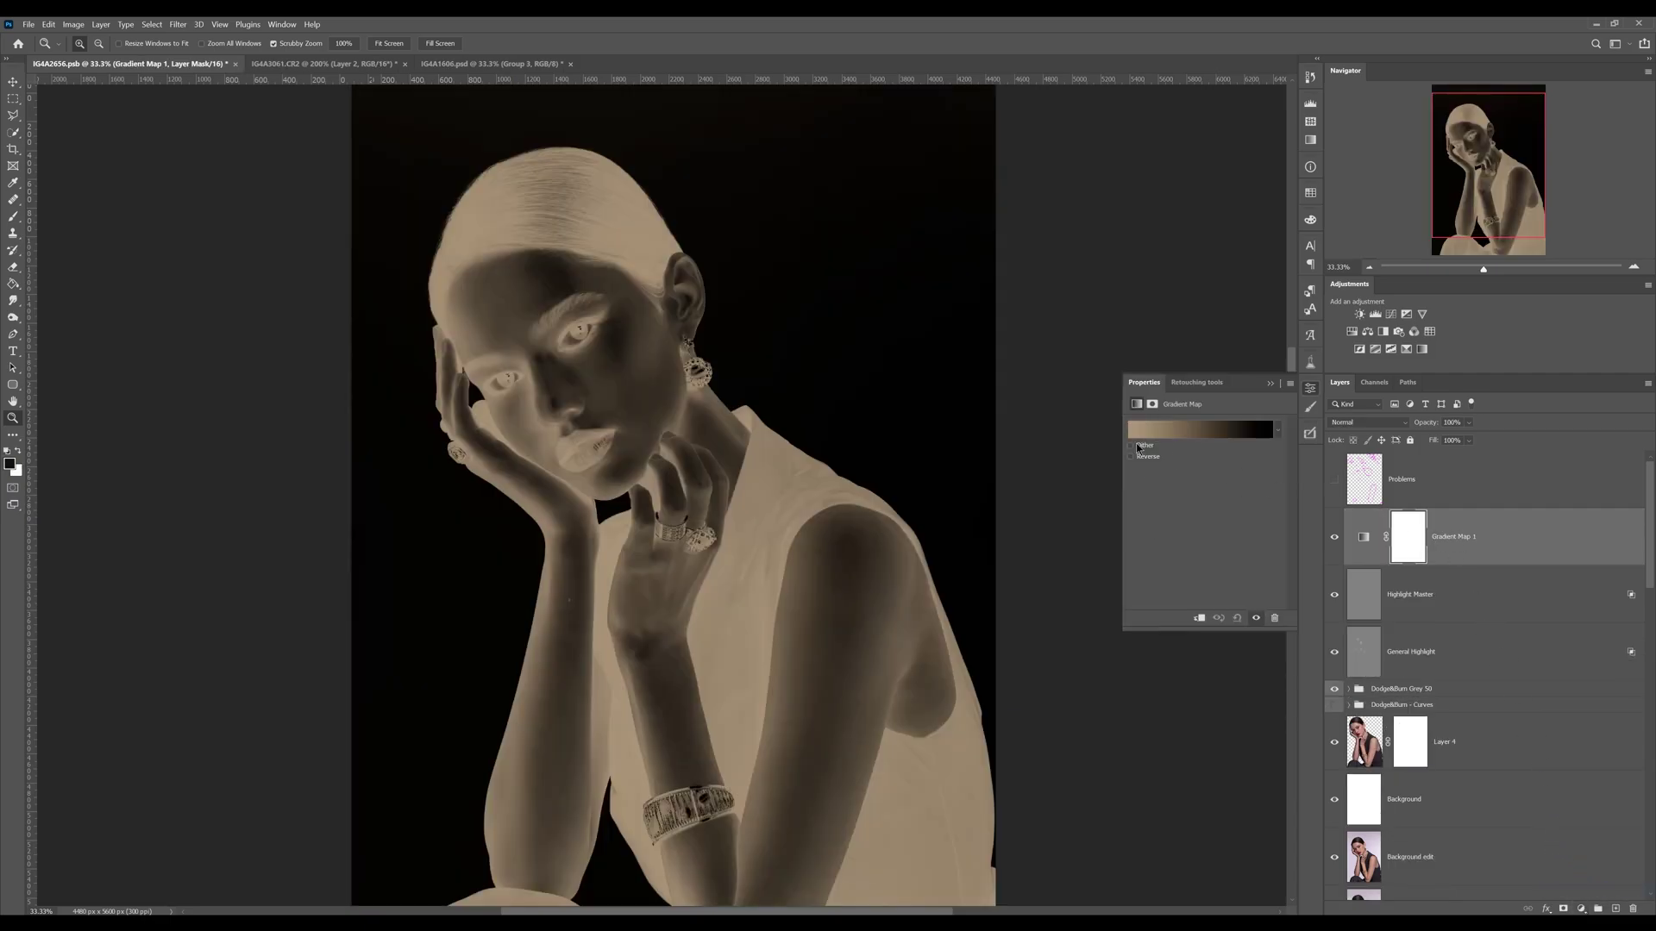
- Apply the SKIN TONE gradient preset to Gradient Map 1, nudging its darkest stop to 10%
left_click(1194, 431)
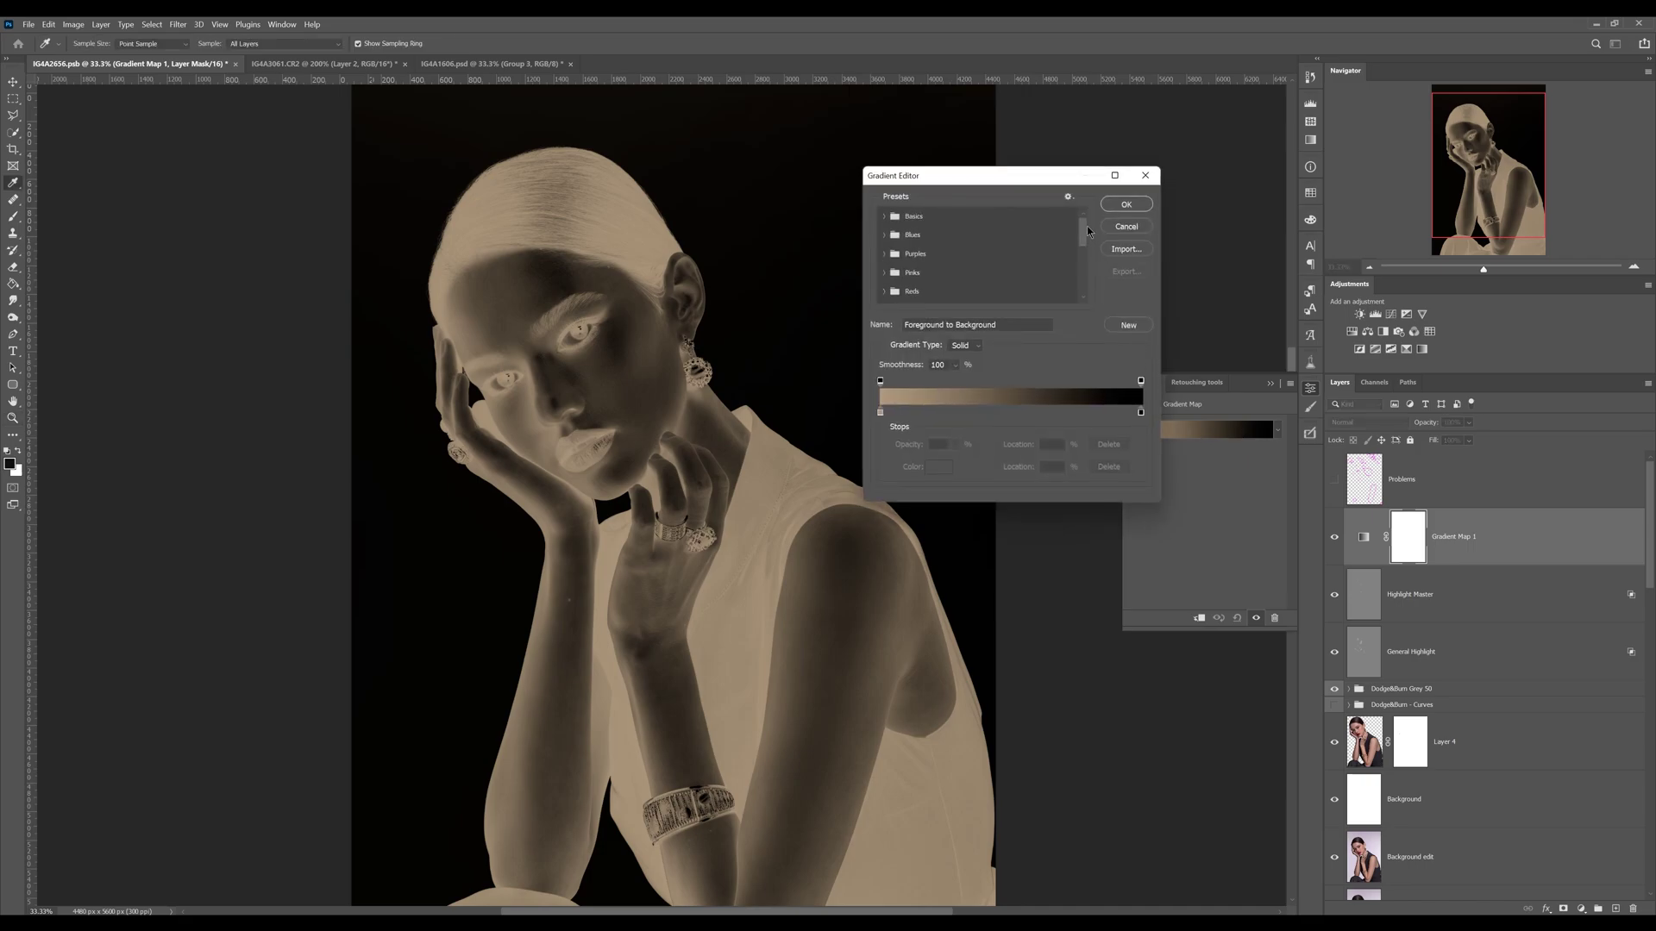
left_click_drag(1083, 229, 1084, 290)
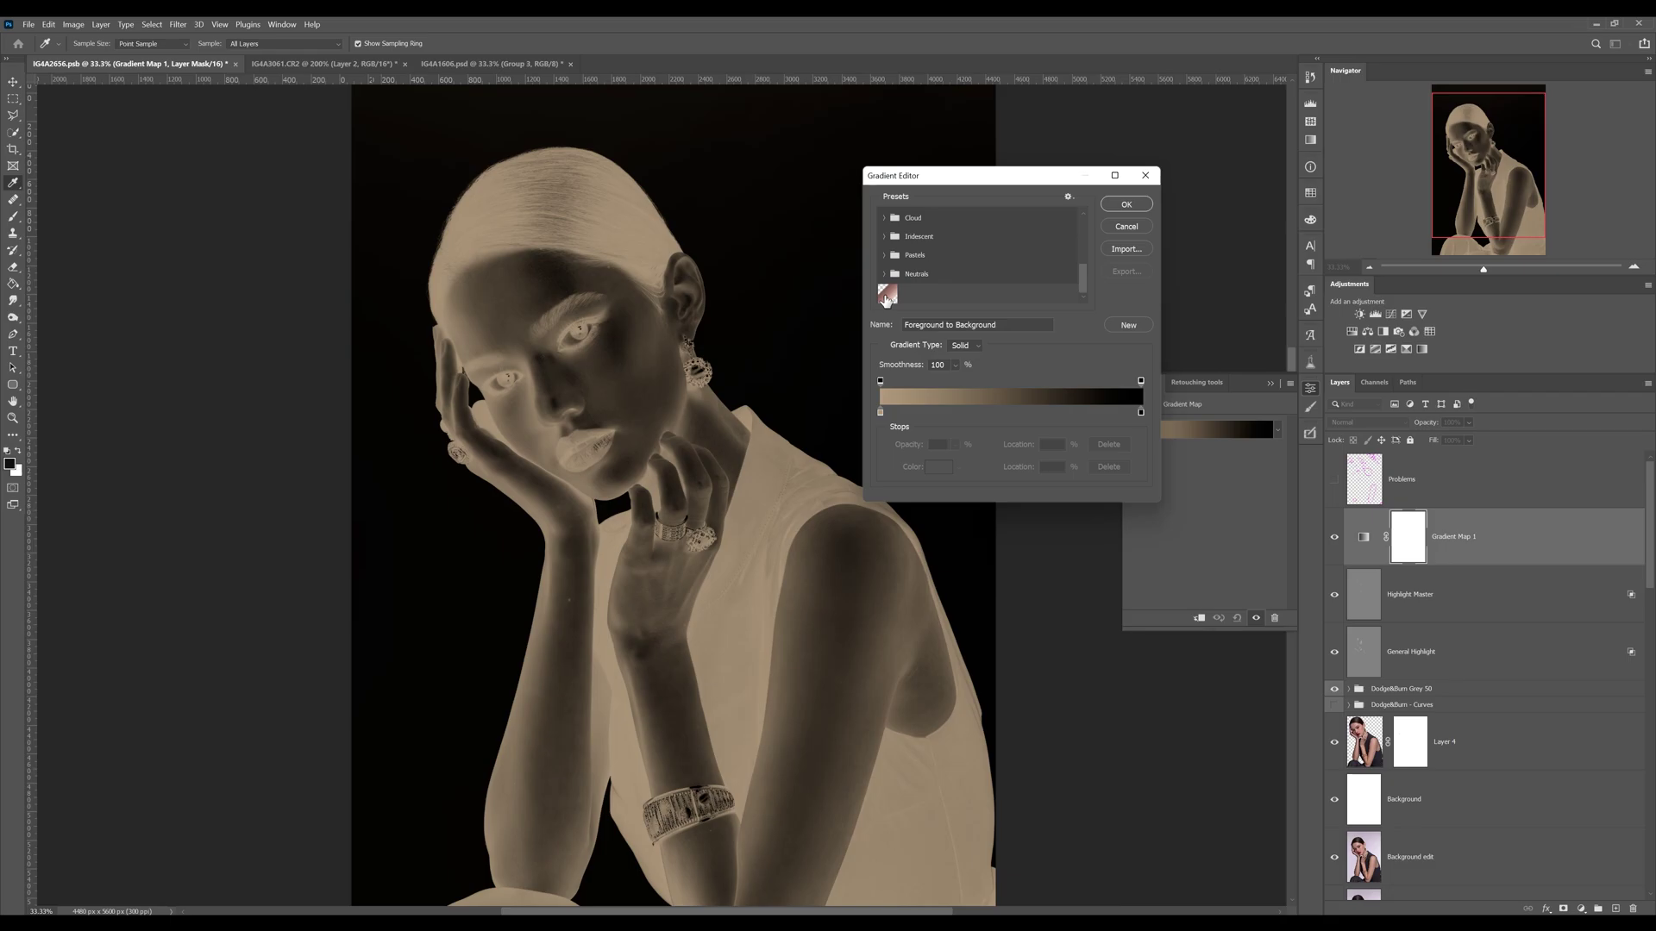
double_click(886, 299)
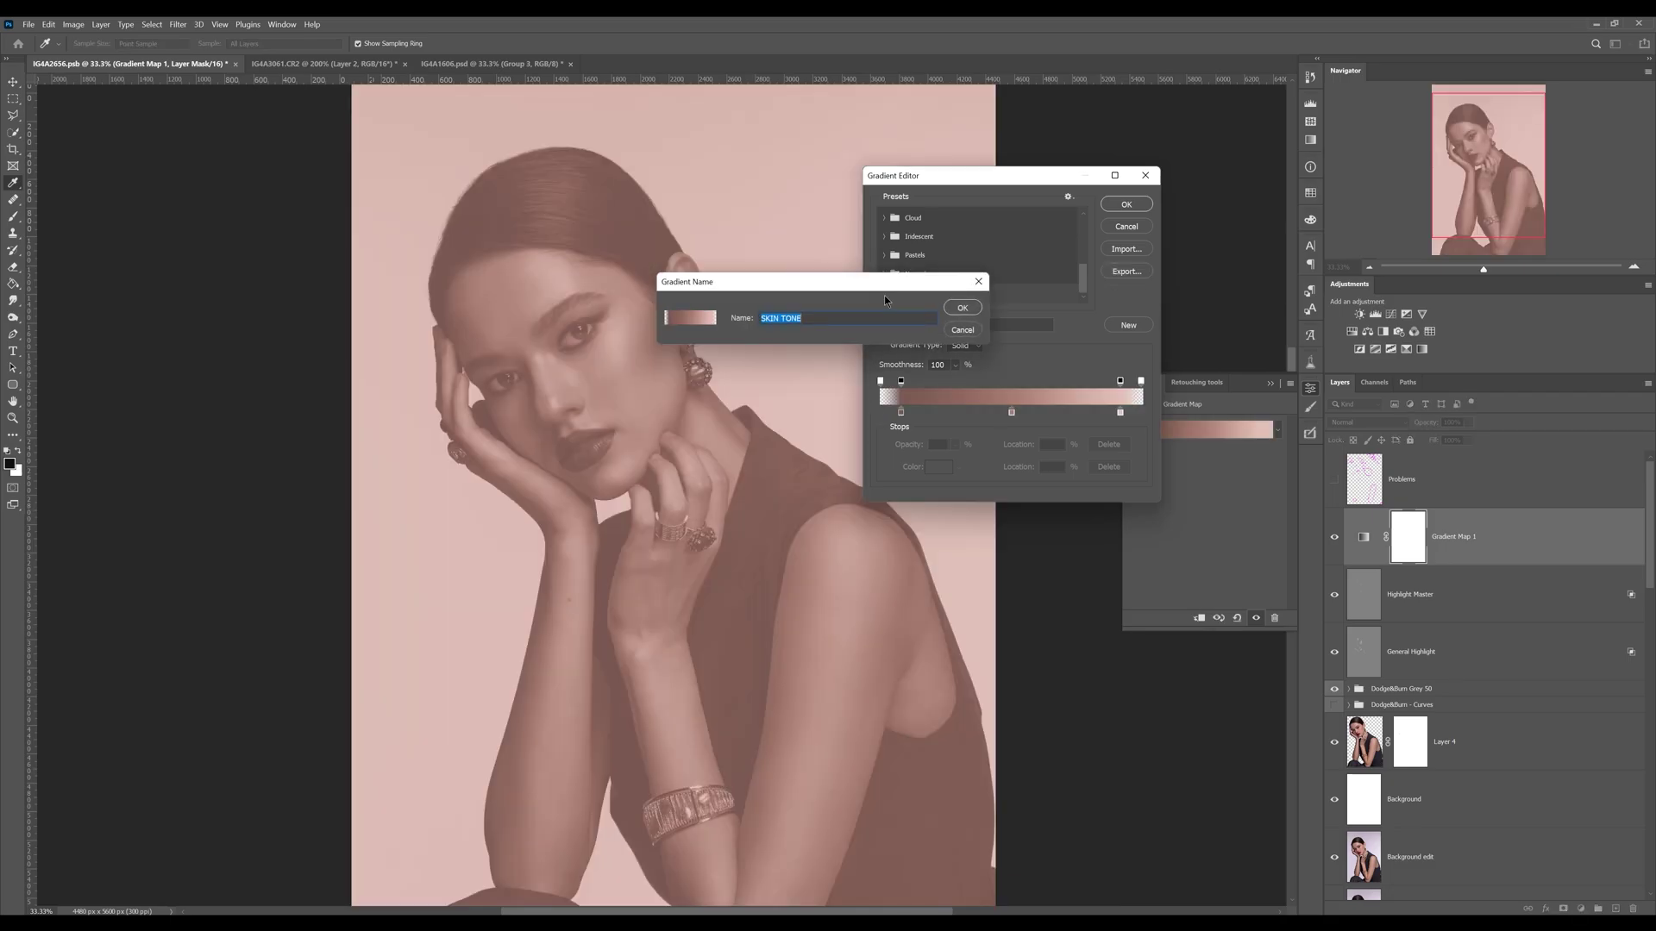
left_click(962, 311)
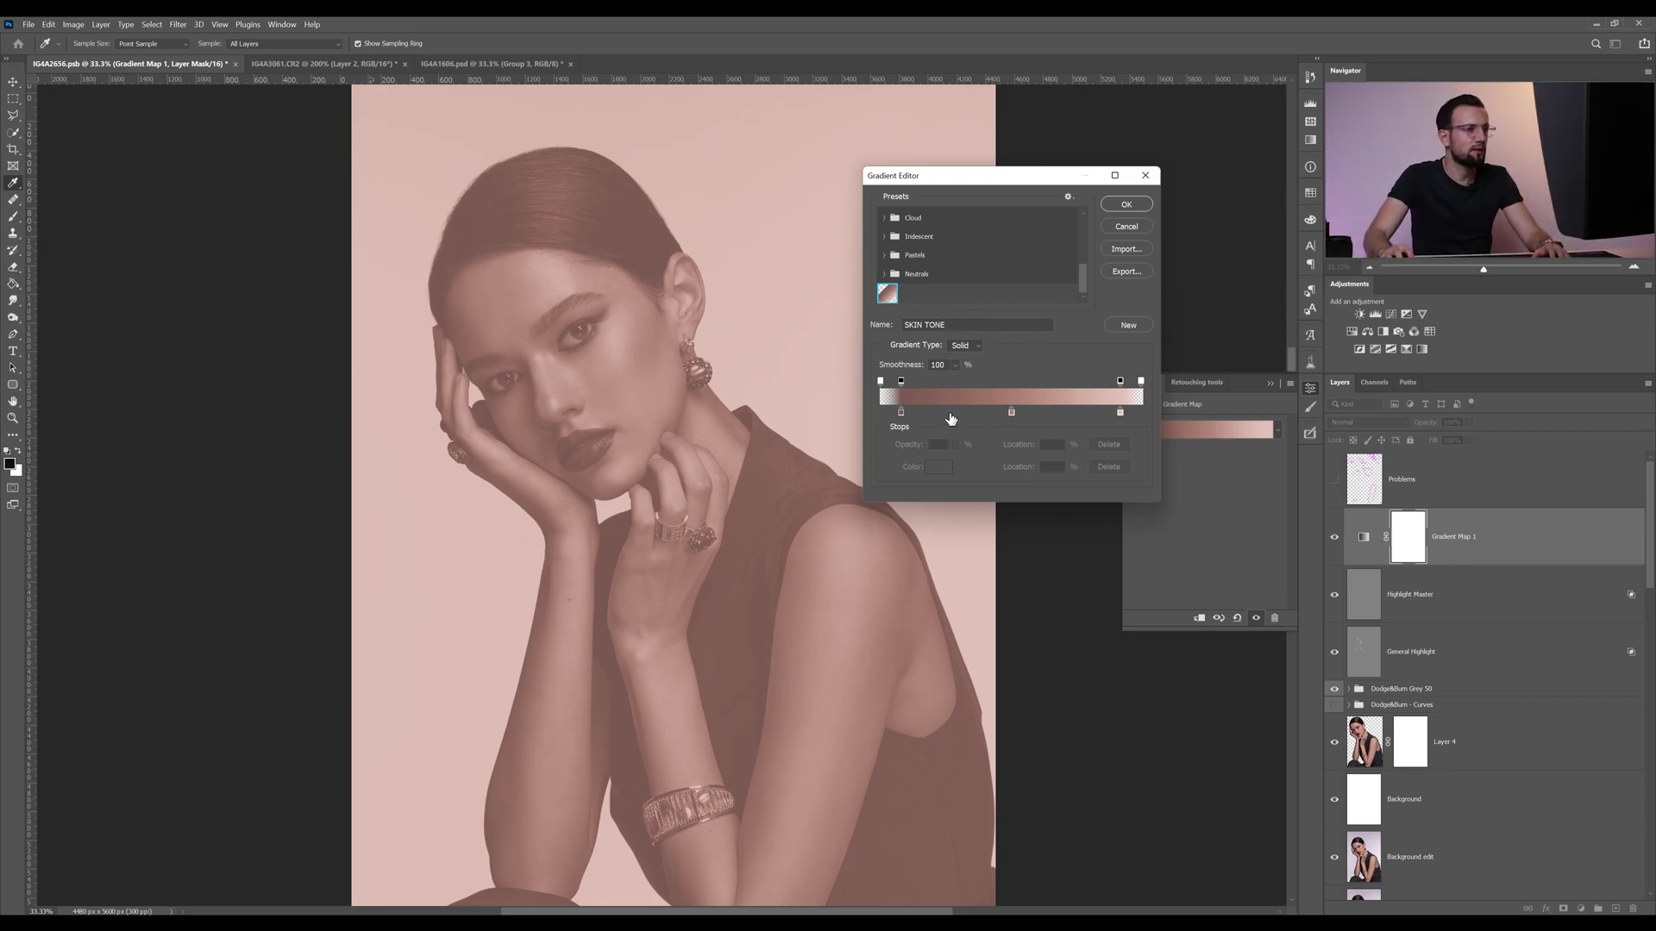
mouse_move(905, 413)
left_mouse_down()
mouse_move(939, 414)
mouse_move(900, 418)
left_mouse_up()
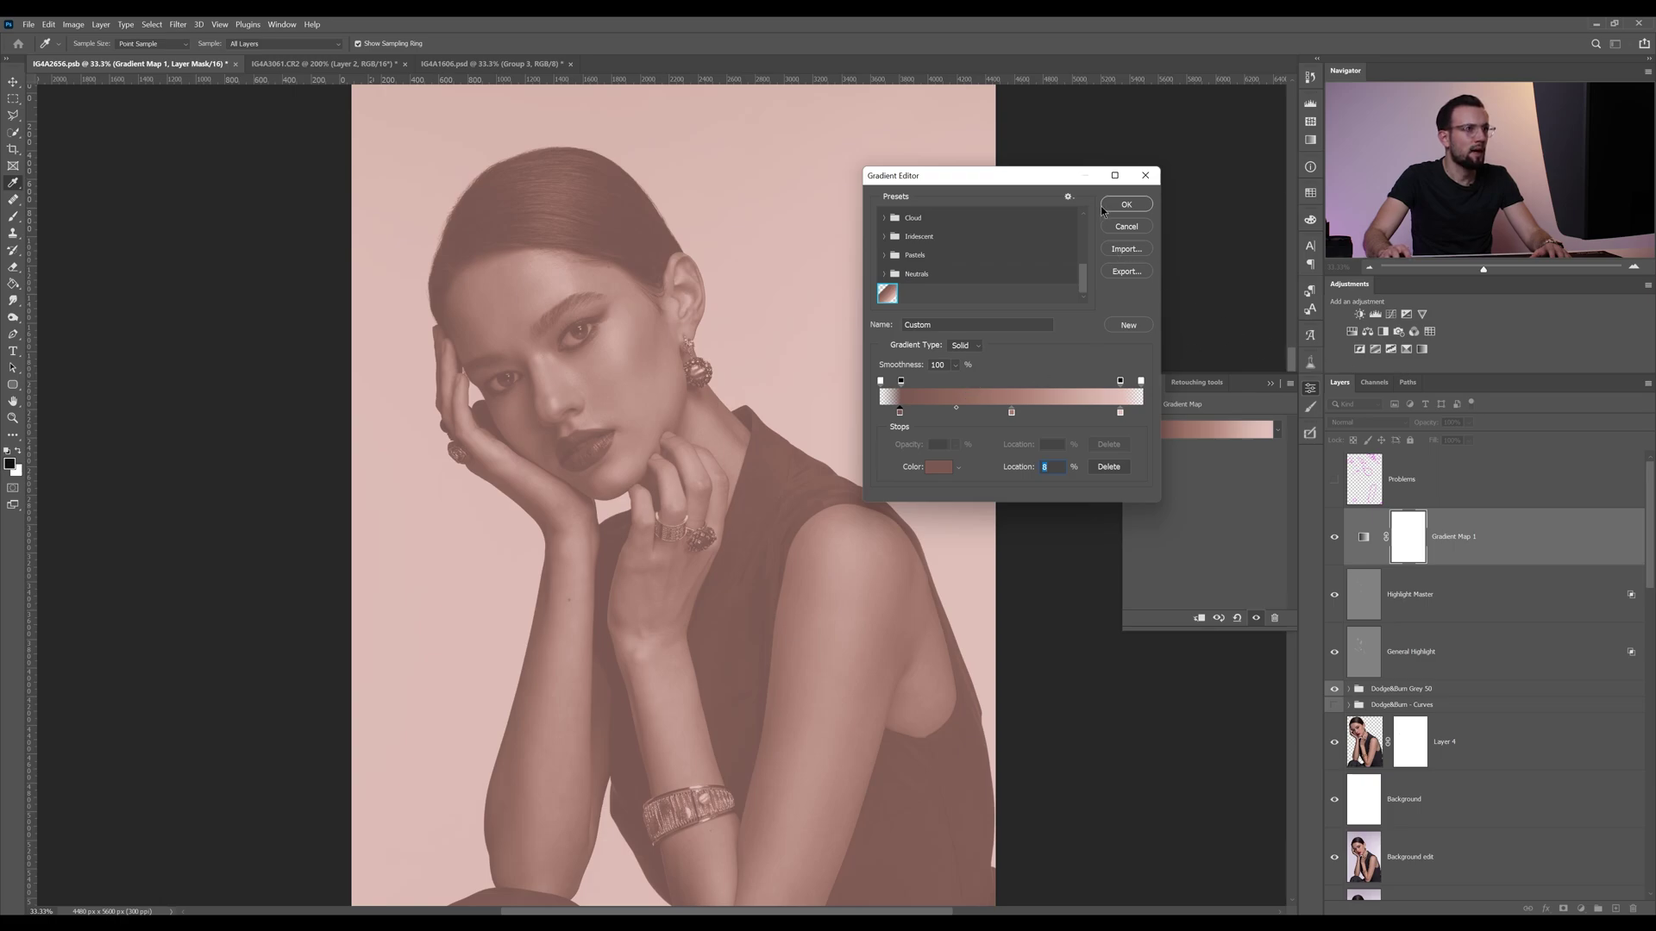
left_click(1130, 207)
left_click(1271, 382)
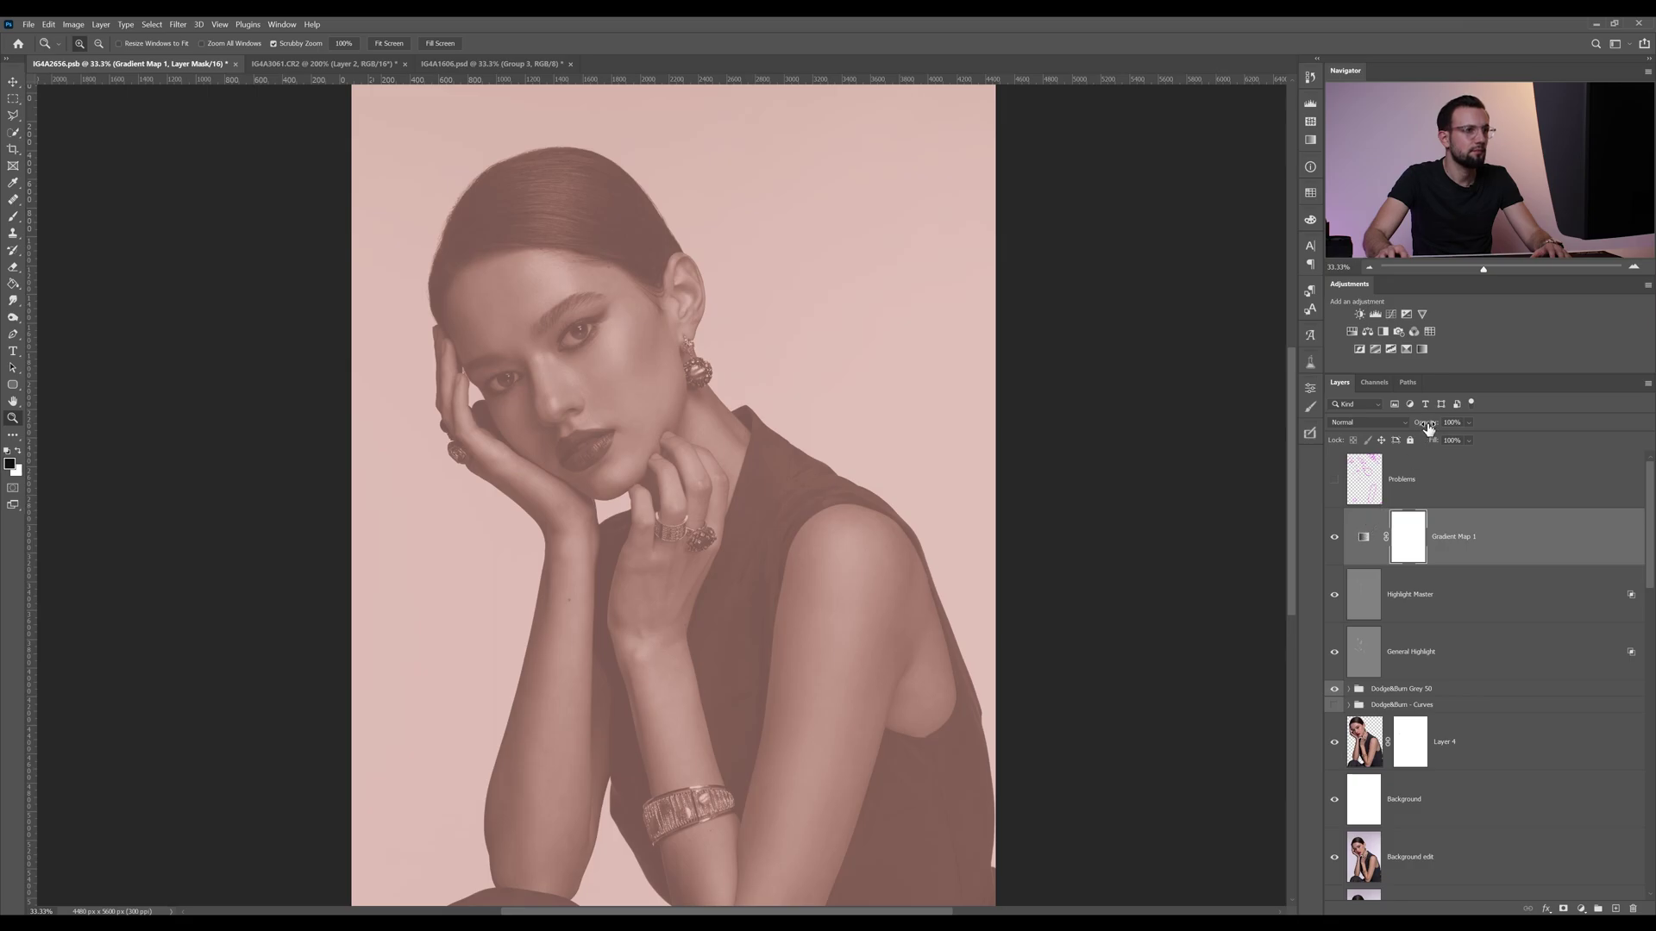
- Drop Gradient Map 1 to 0% opacity, zoom the face to 100%, and reopen its gradient
left_click_drag(1427, 423, 1162, 457)
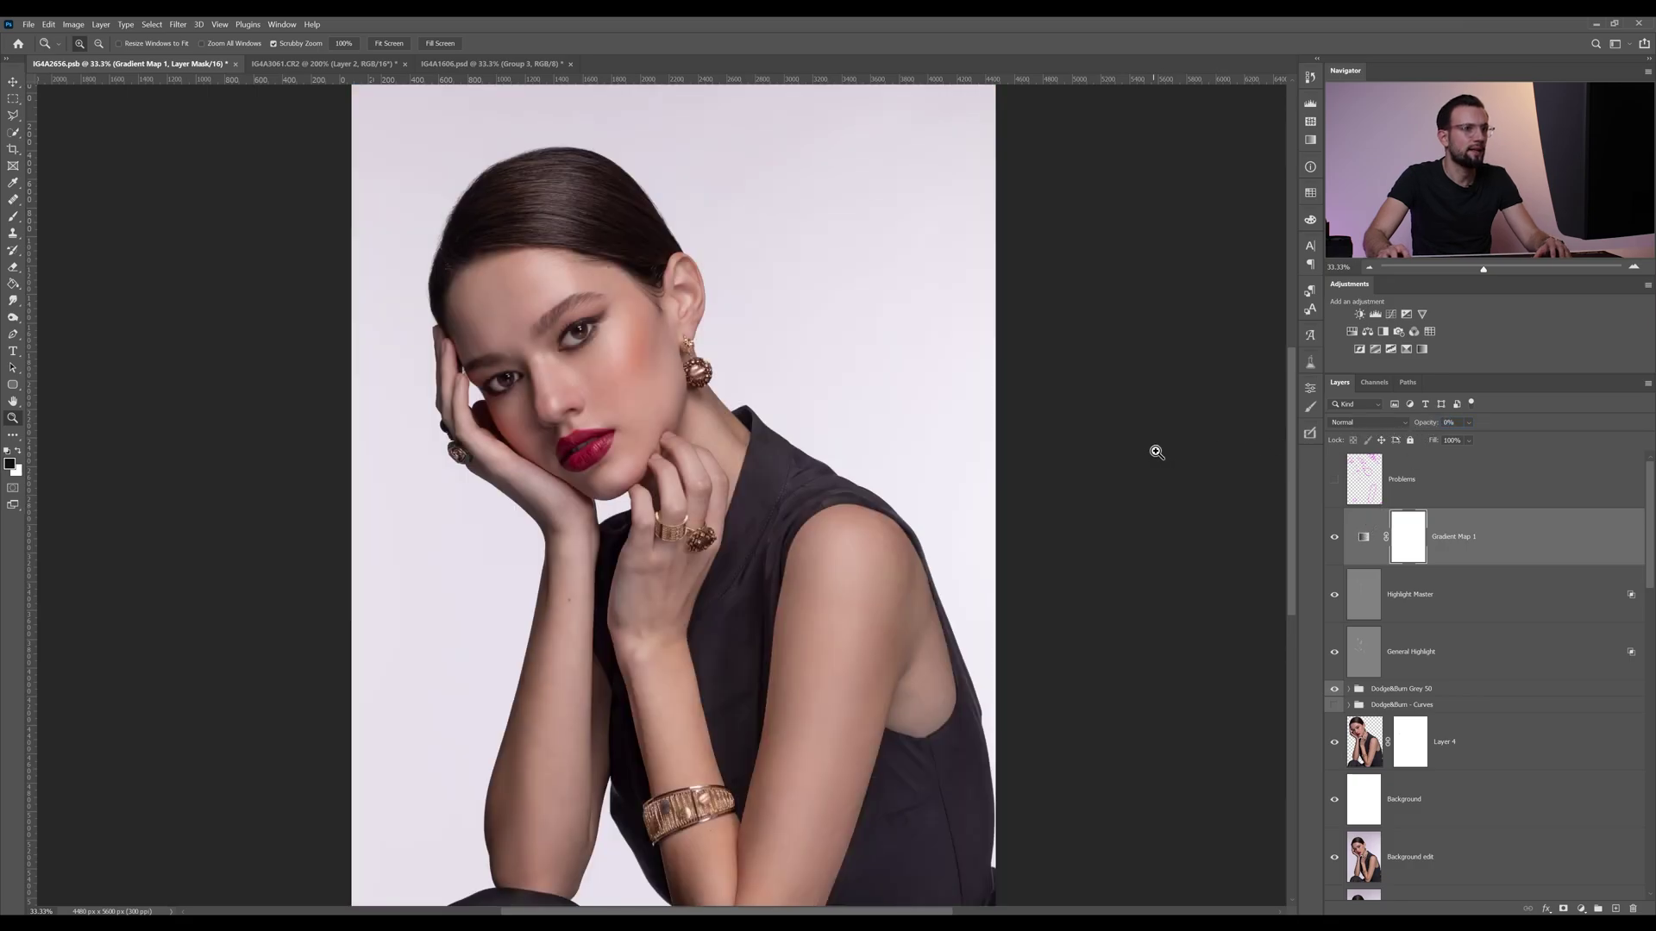
left_click(547, 362)
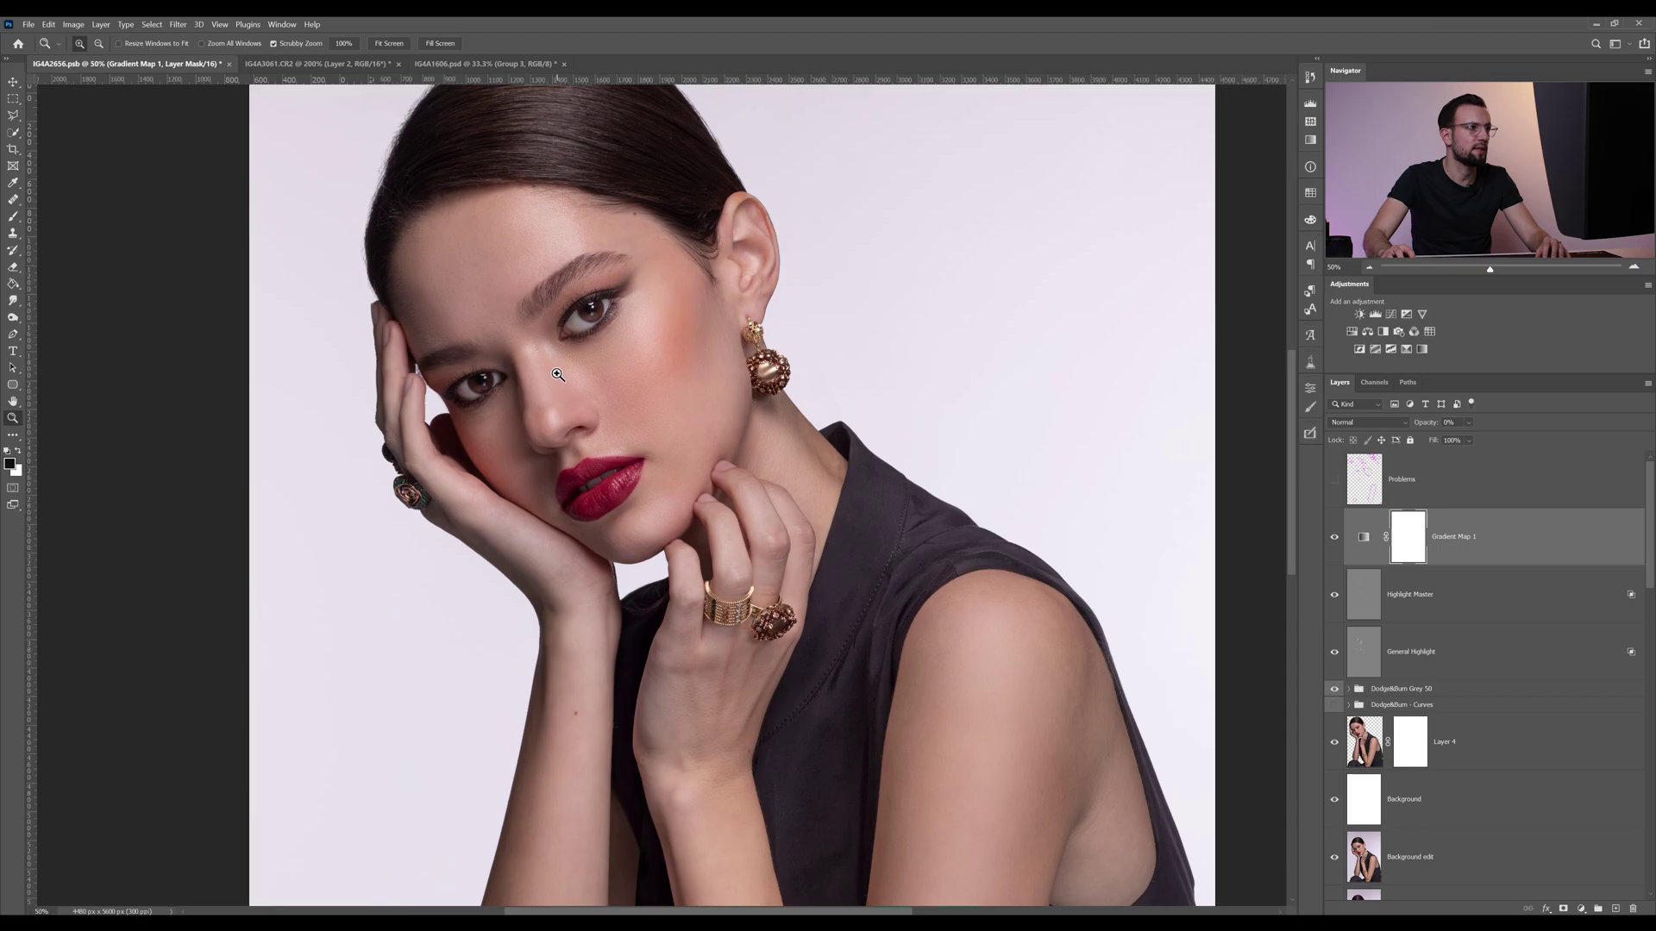
left_click(528, 315)
left_click(523, 303)
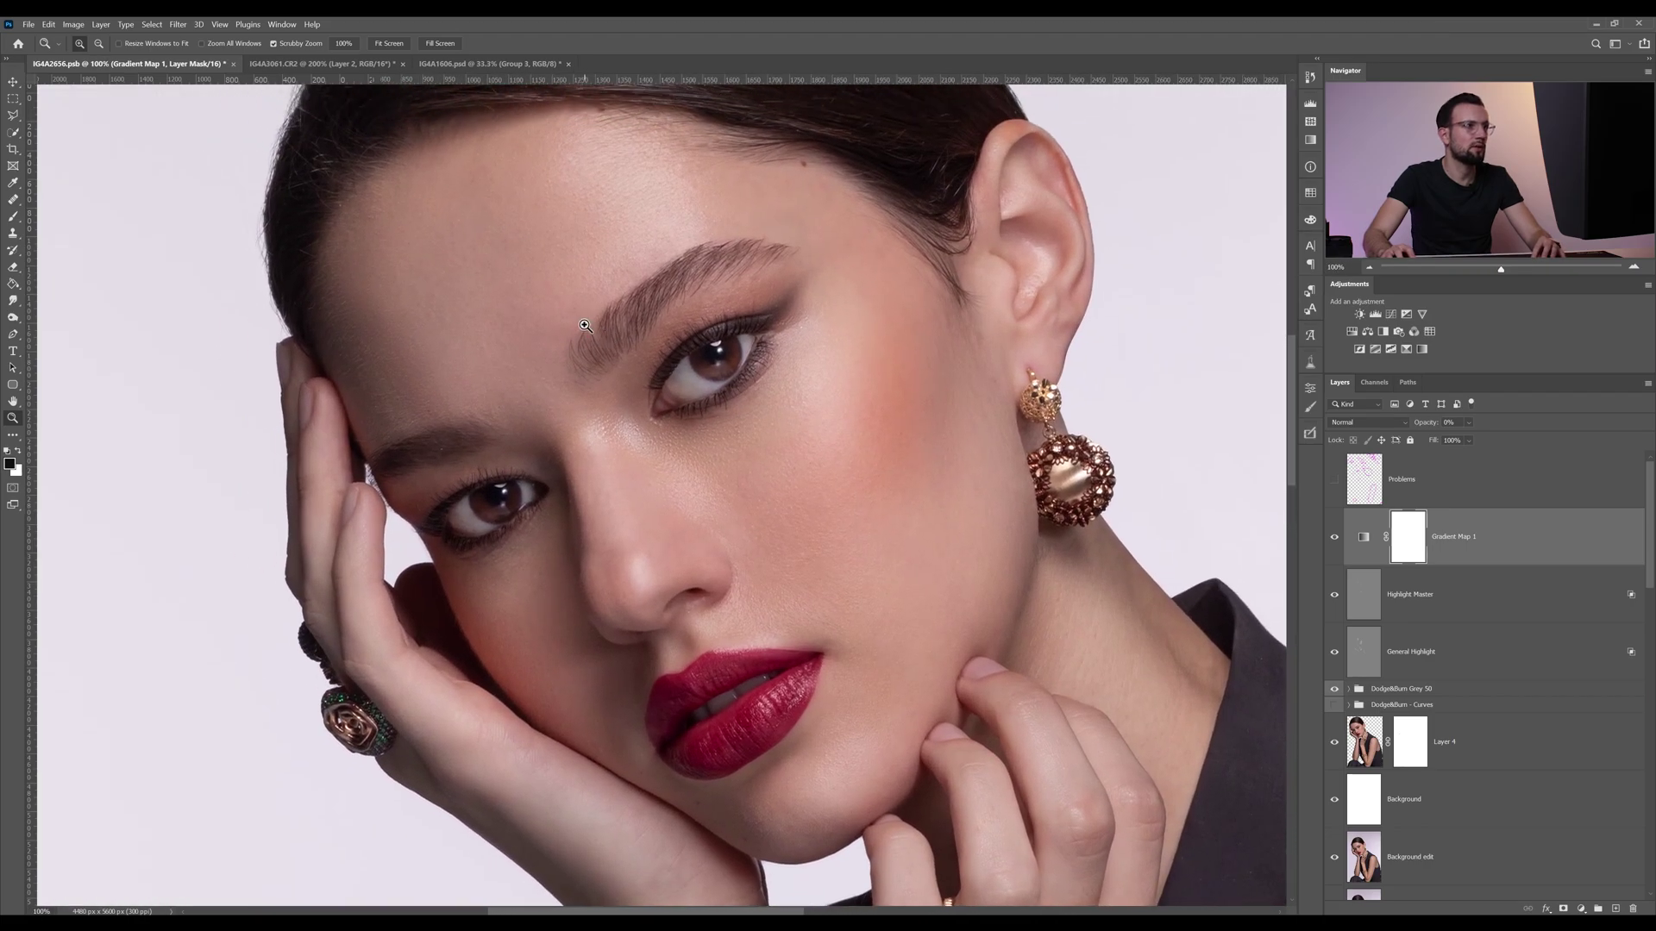
double_click(1363, 536)
left_click(1195, 431)
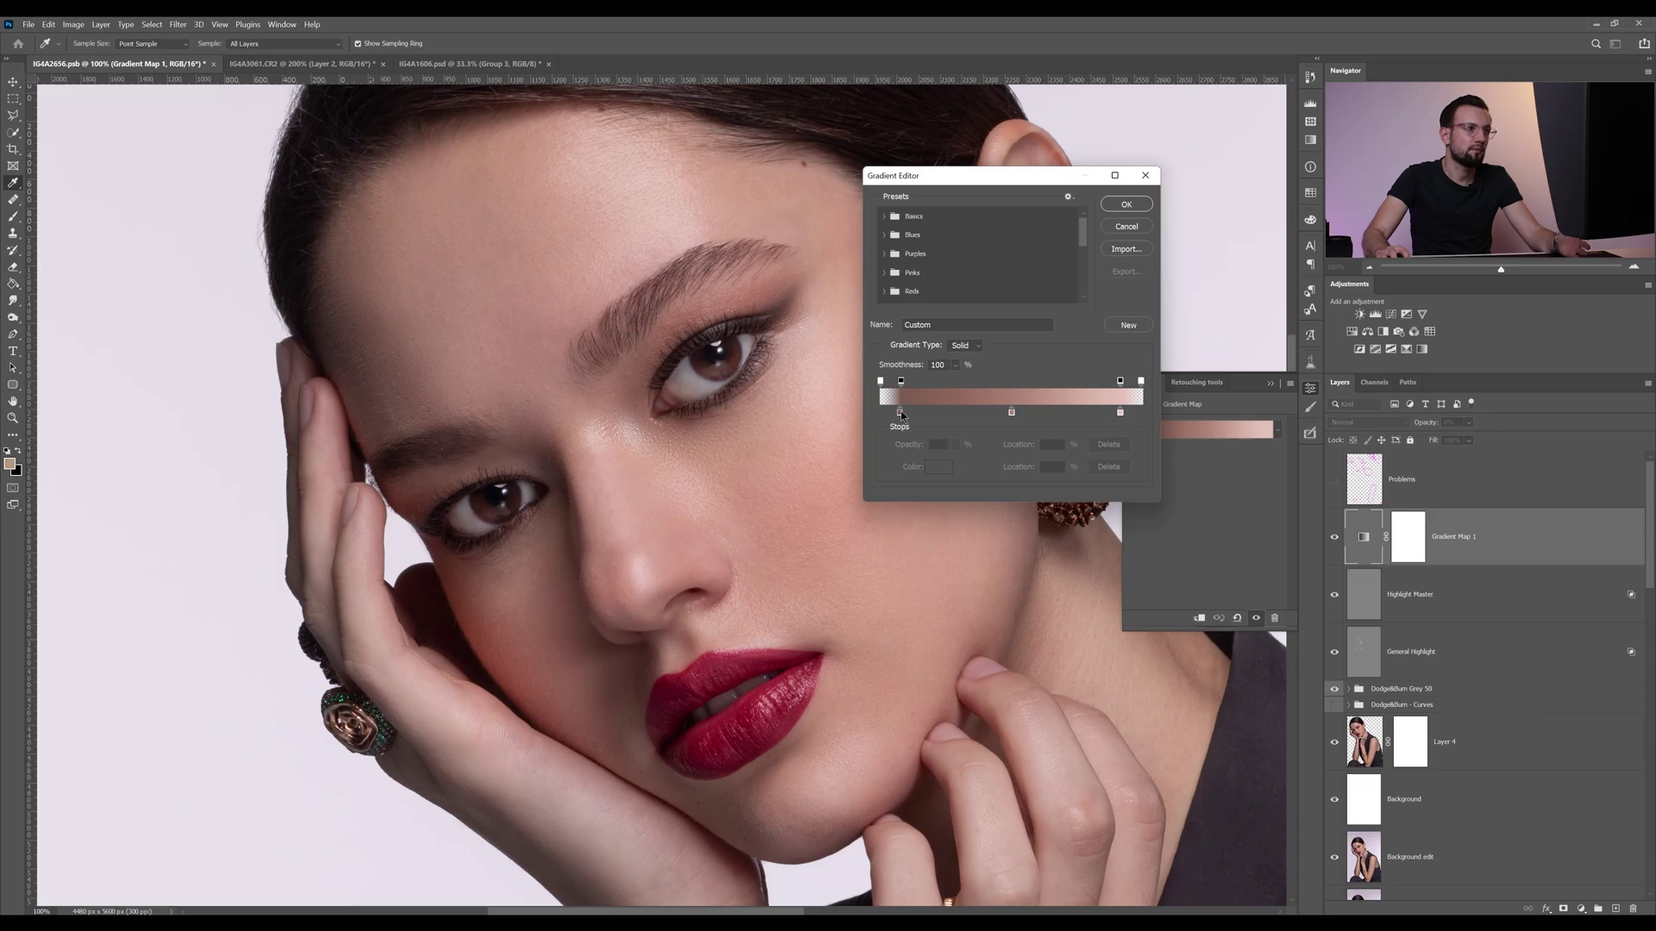
- Recolour the darkest gradient stop with a deep shadow skin tone sampled from the face
double_click(900, 414)
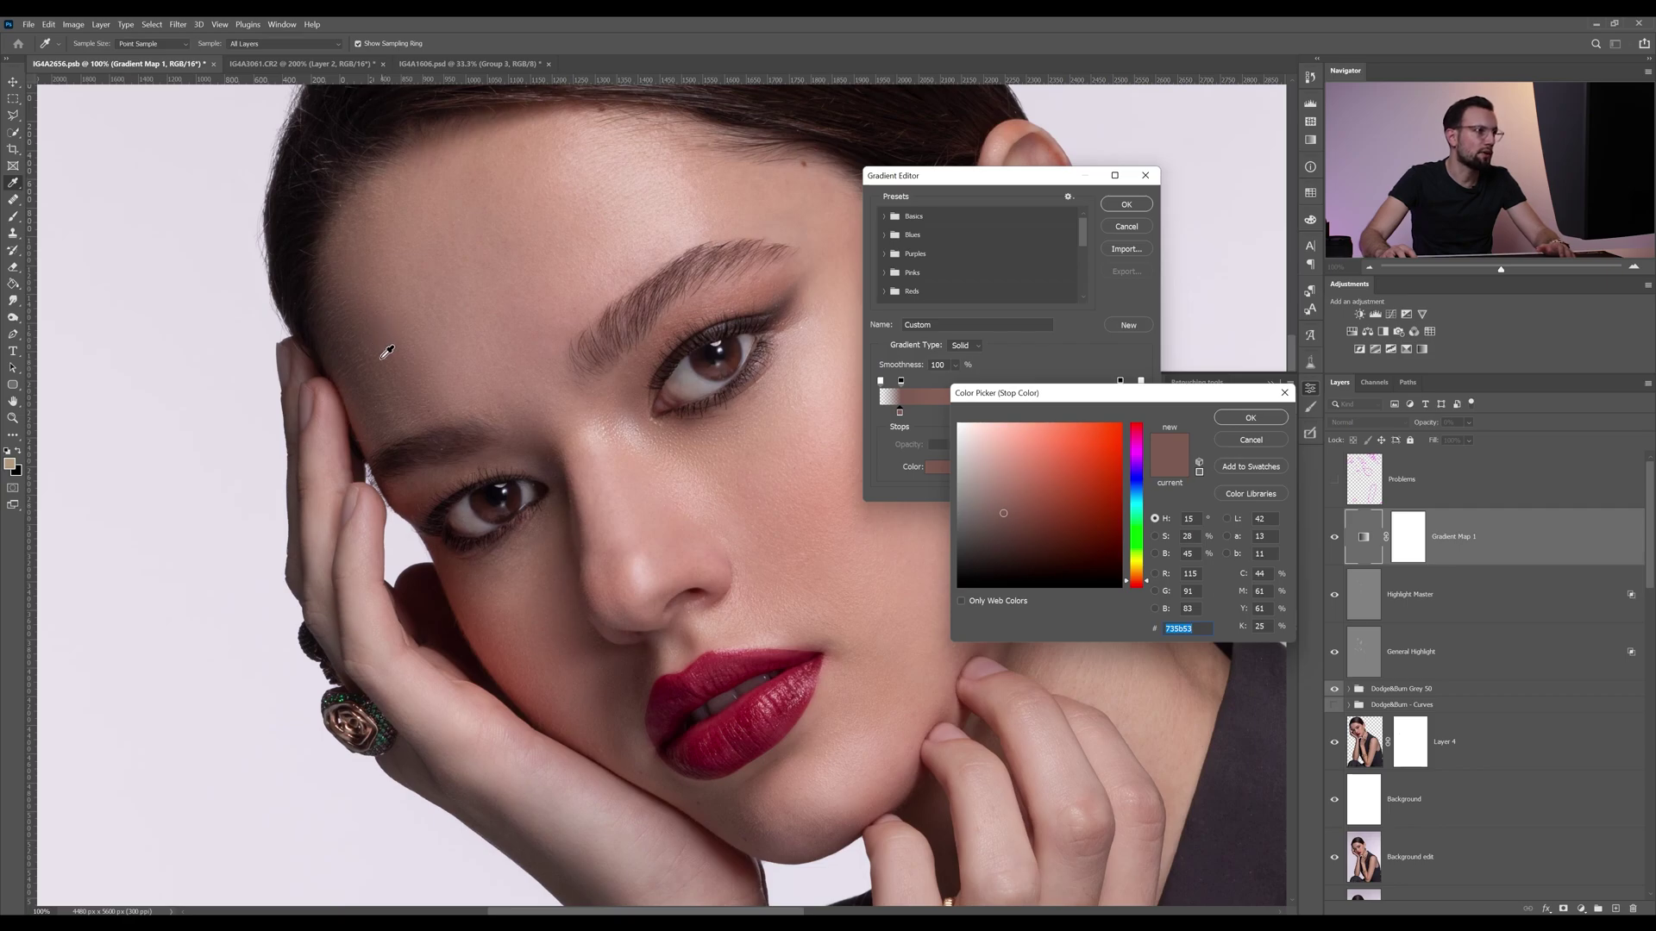
left_click(381, 347)
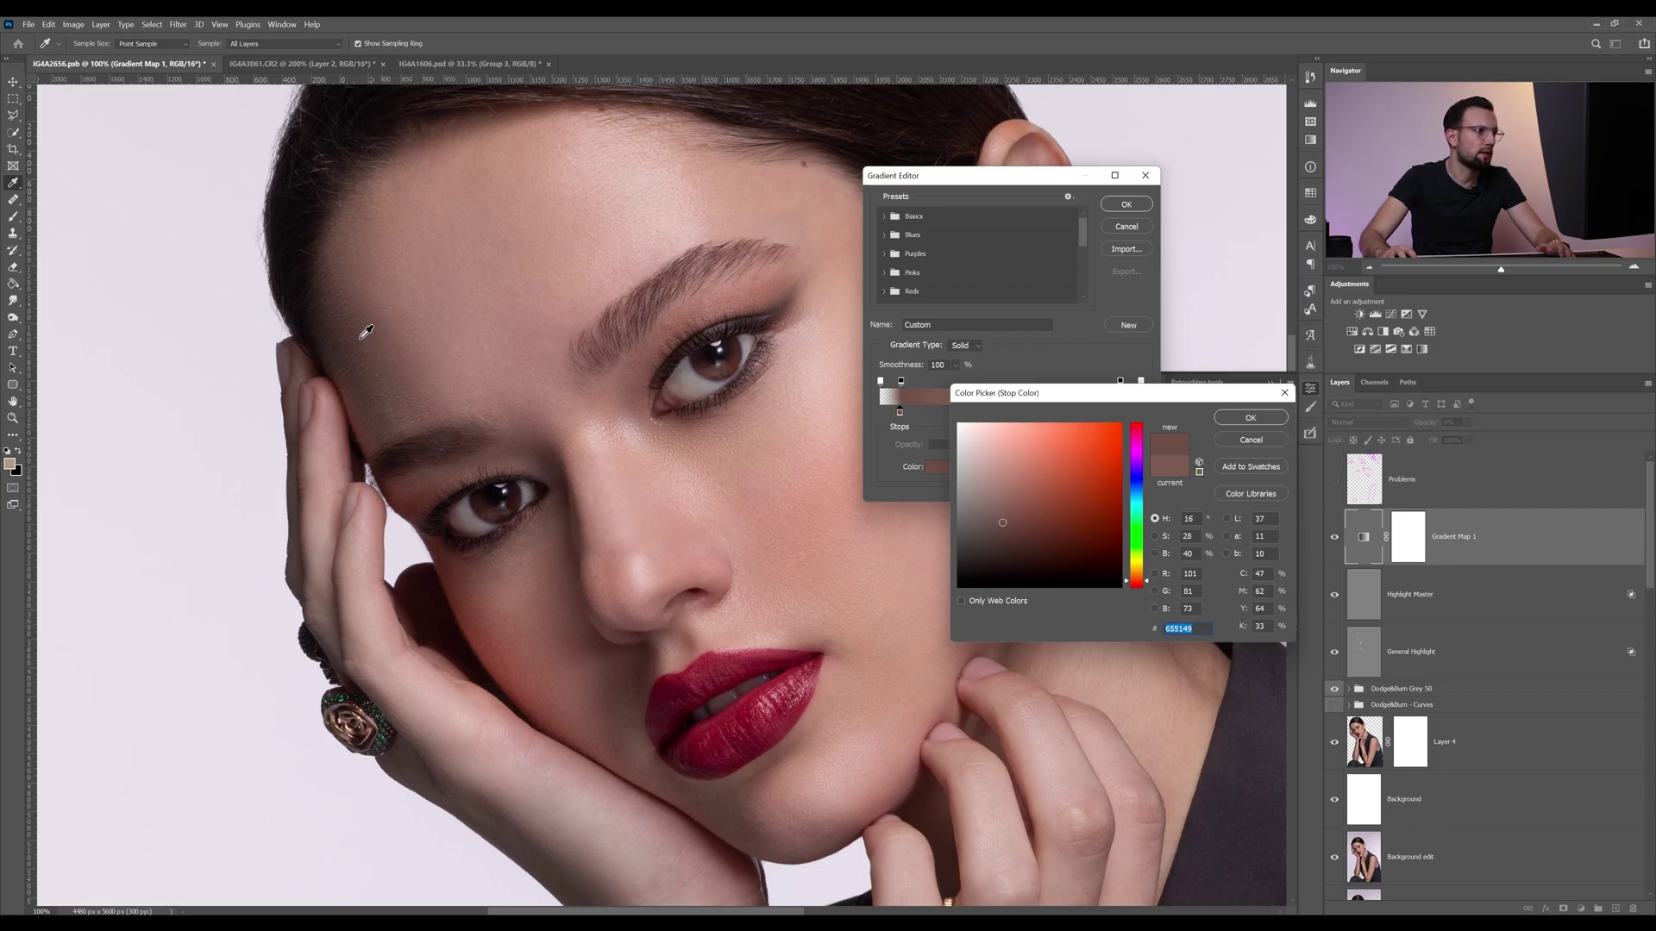
left_click(364, 334)
left_click(368, 325)
left_click(1227, 416)
- Set the middle stop to a mid skin tone sampled from the cheek
double_click(1012, 412)
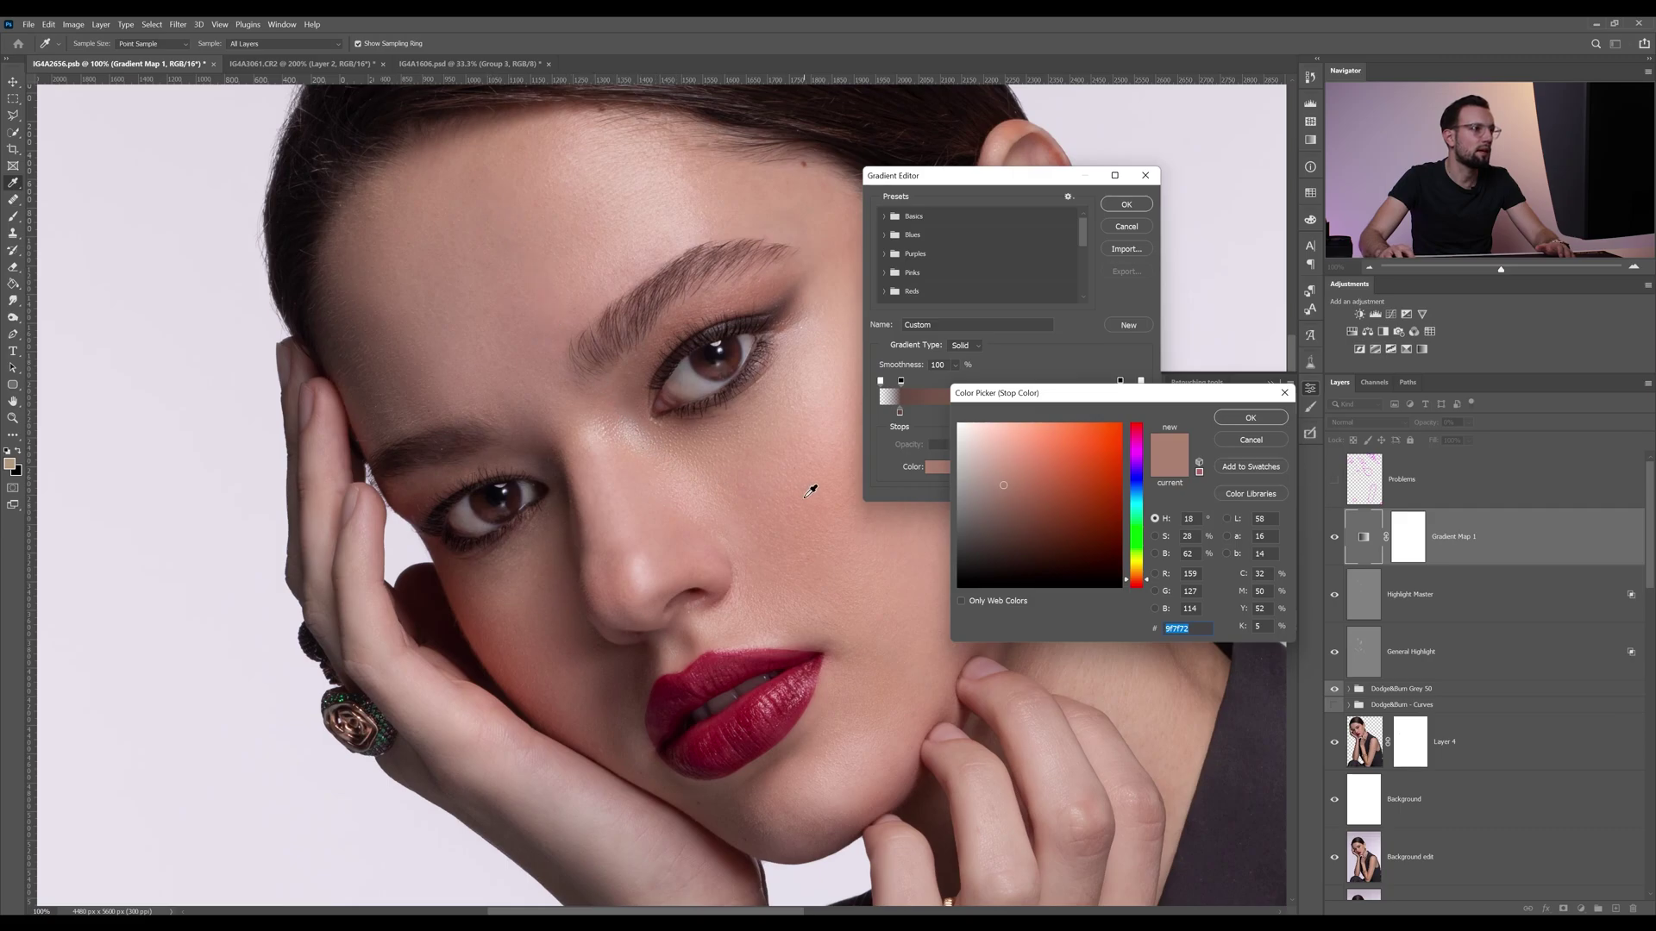
left_click(770, 442)
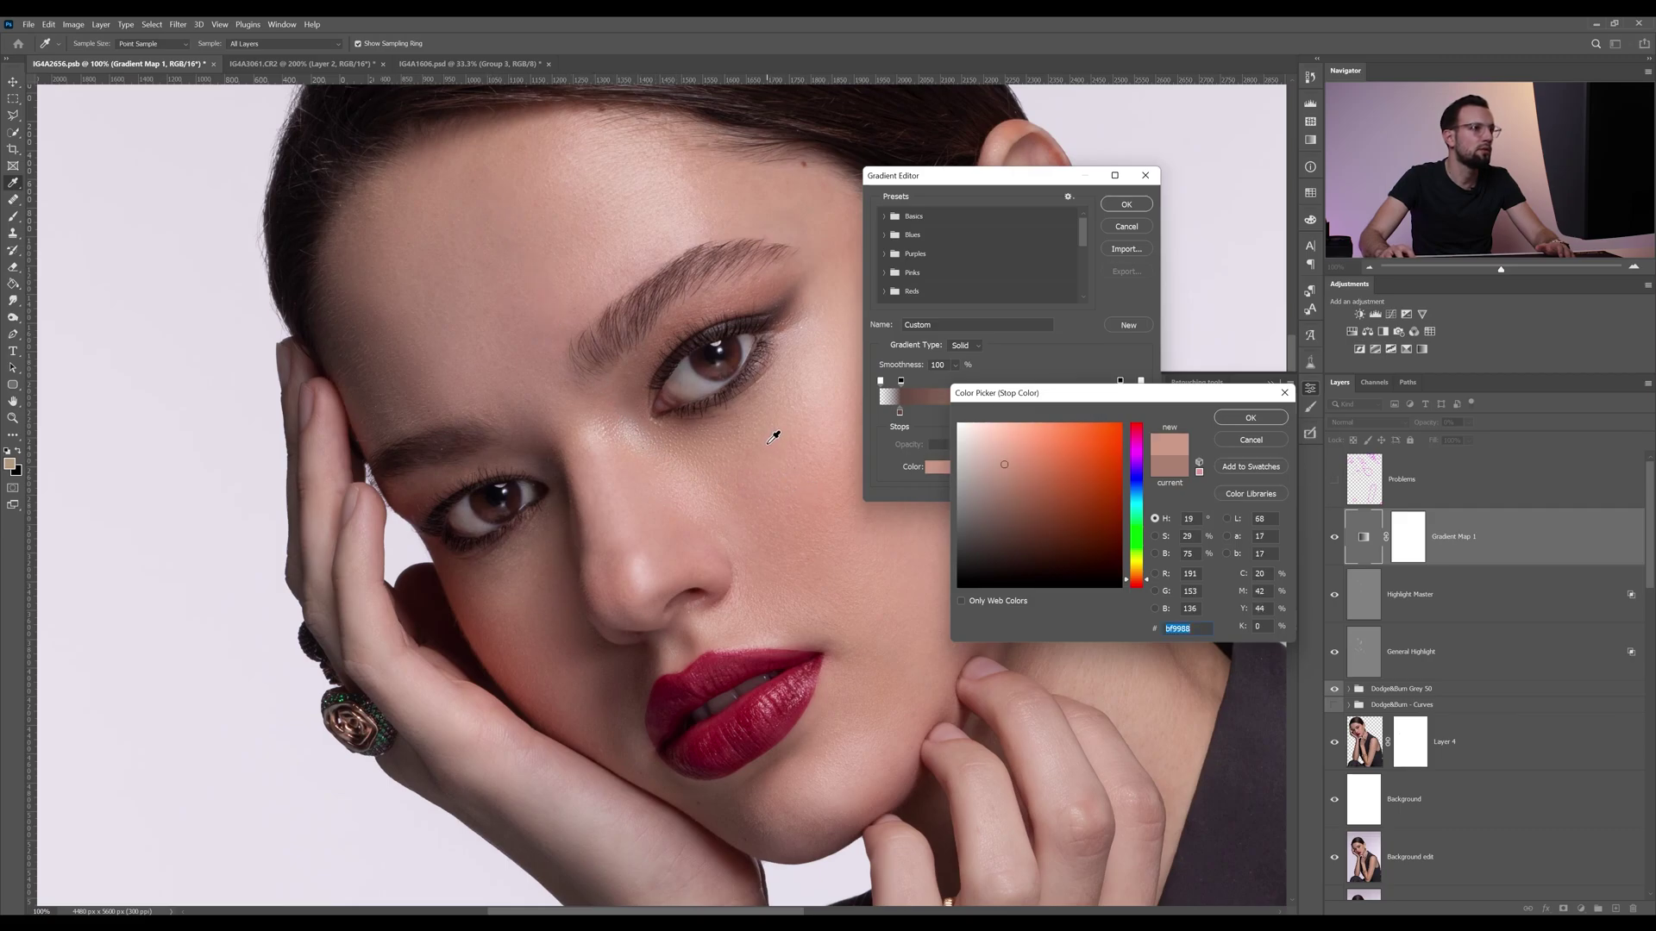
left_click(1248, 418)
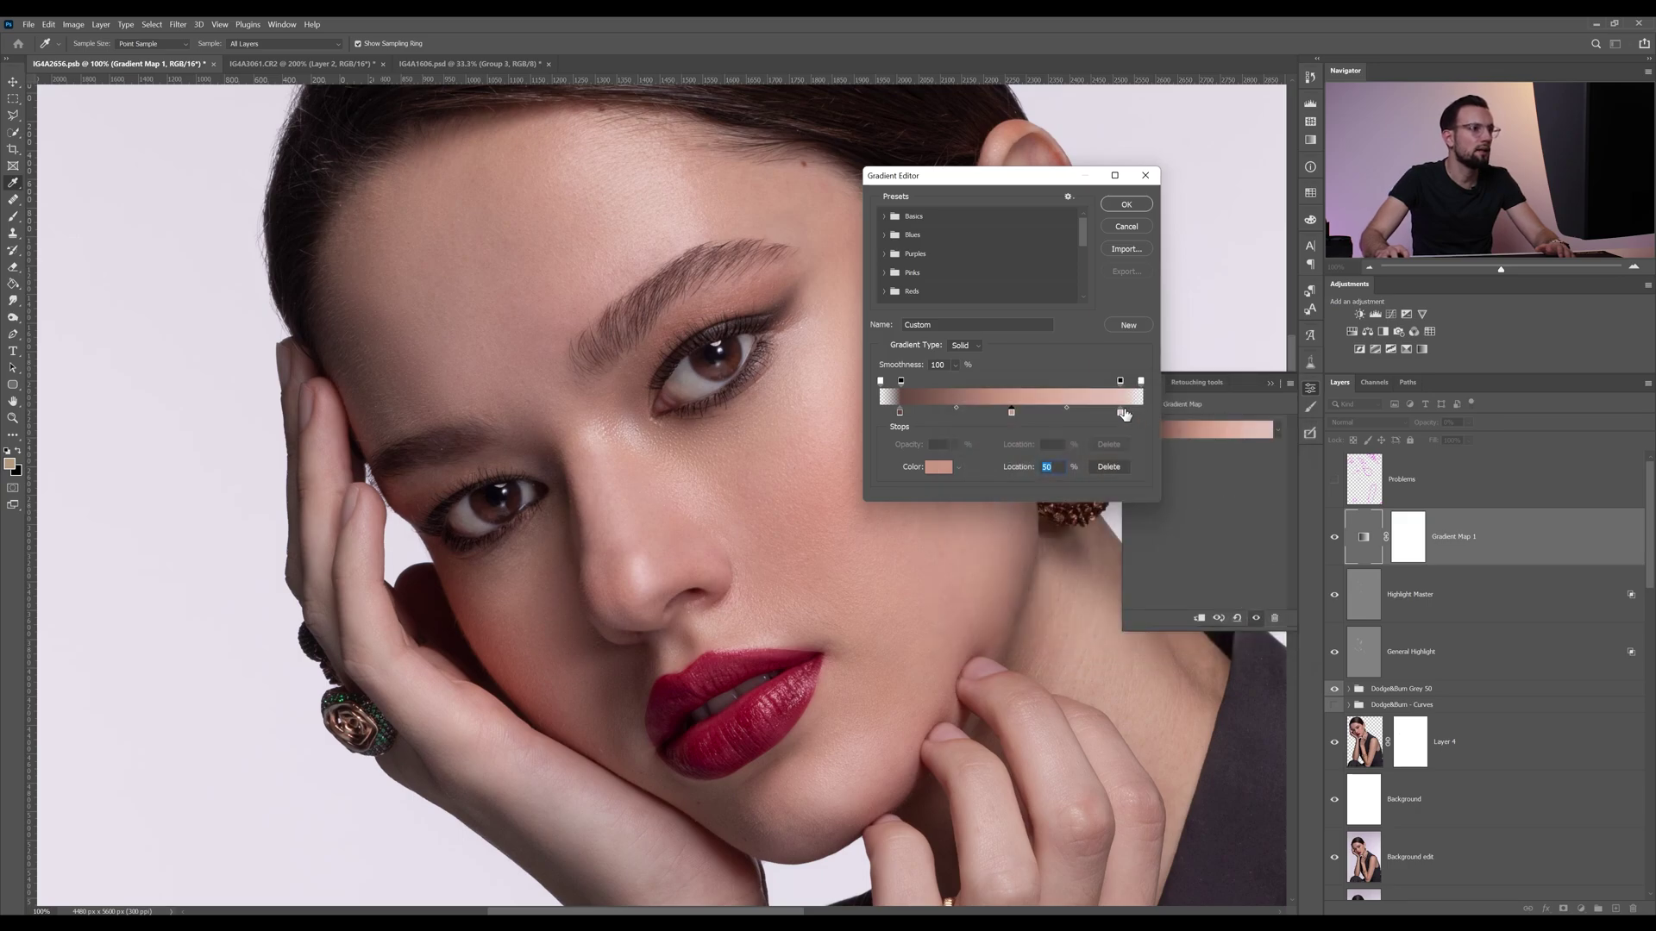
- Set the lightest stop to a light skin tone sampled near the eye and confirm the gradient
double_click(1121, 413)
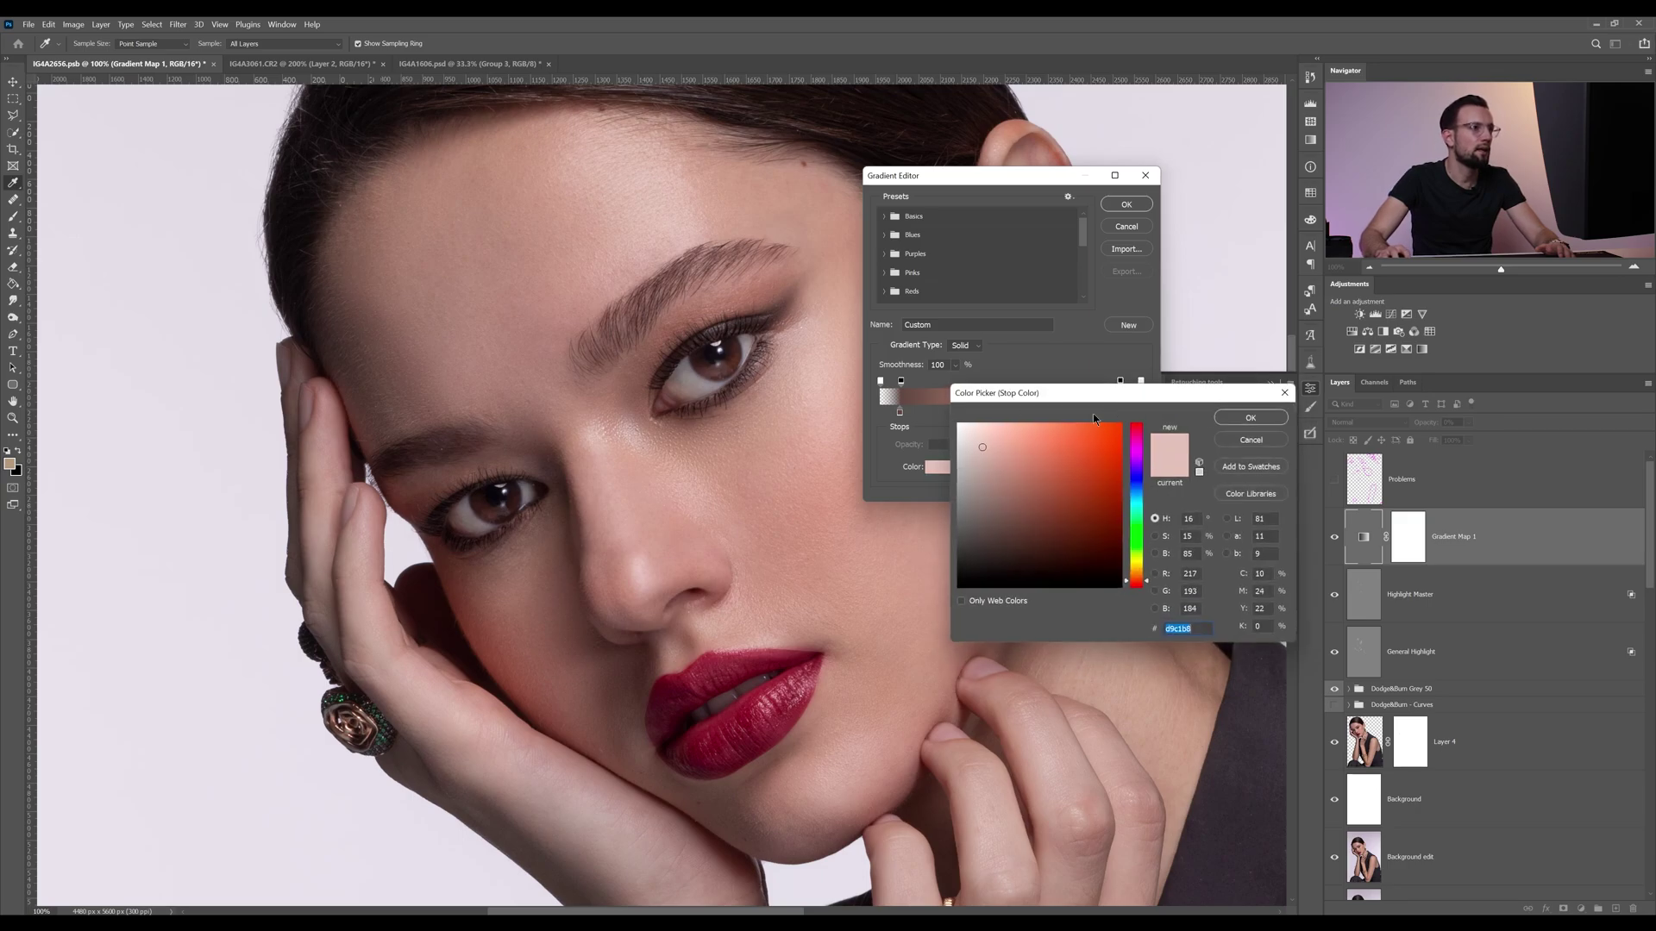
left_click(660, 178)
left_click(1253, 419)
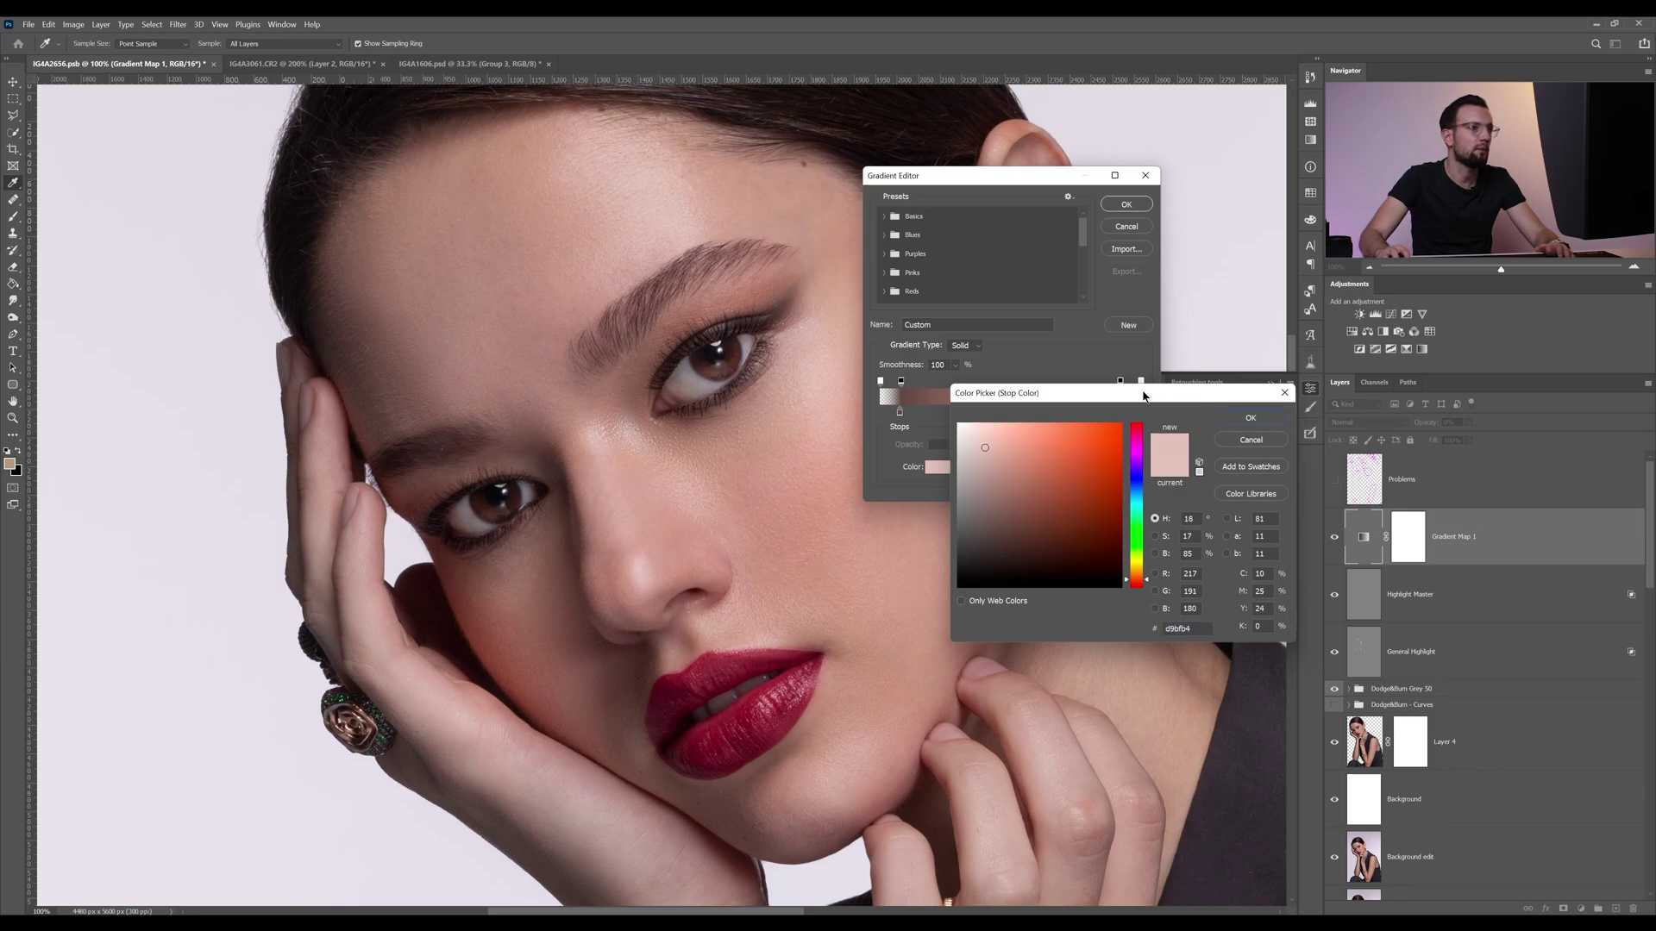
left_click(813, 353)
left_click(1250, 417)
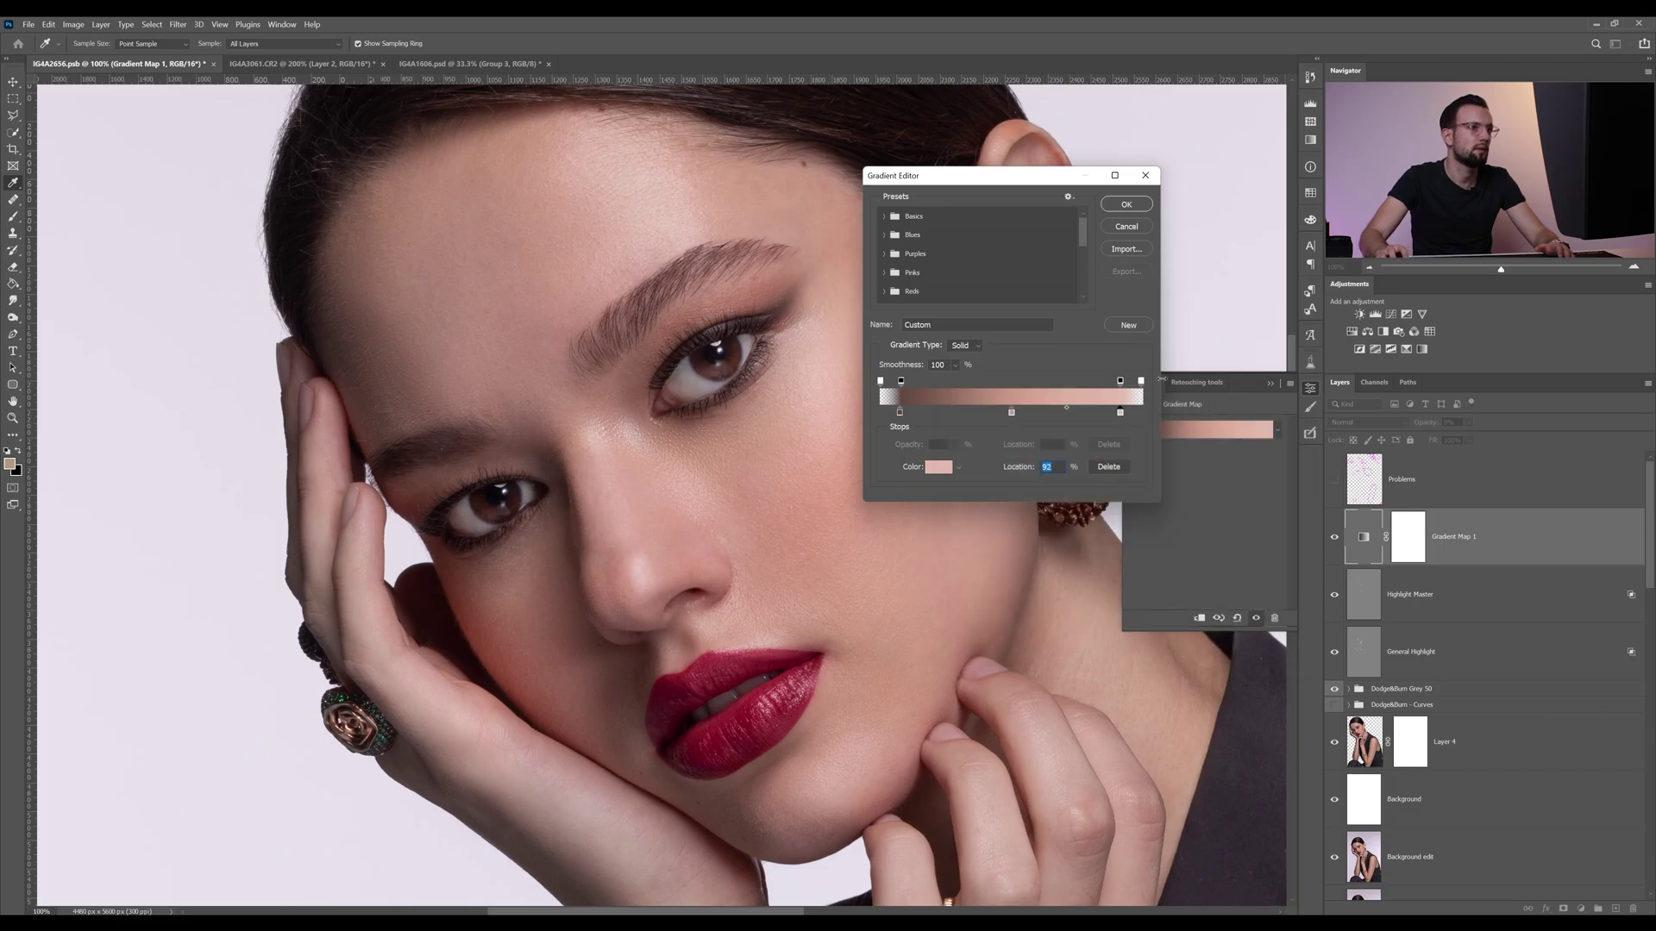
left_click(1125, 204)
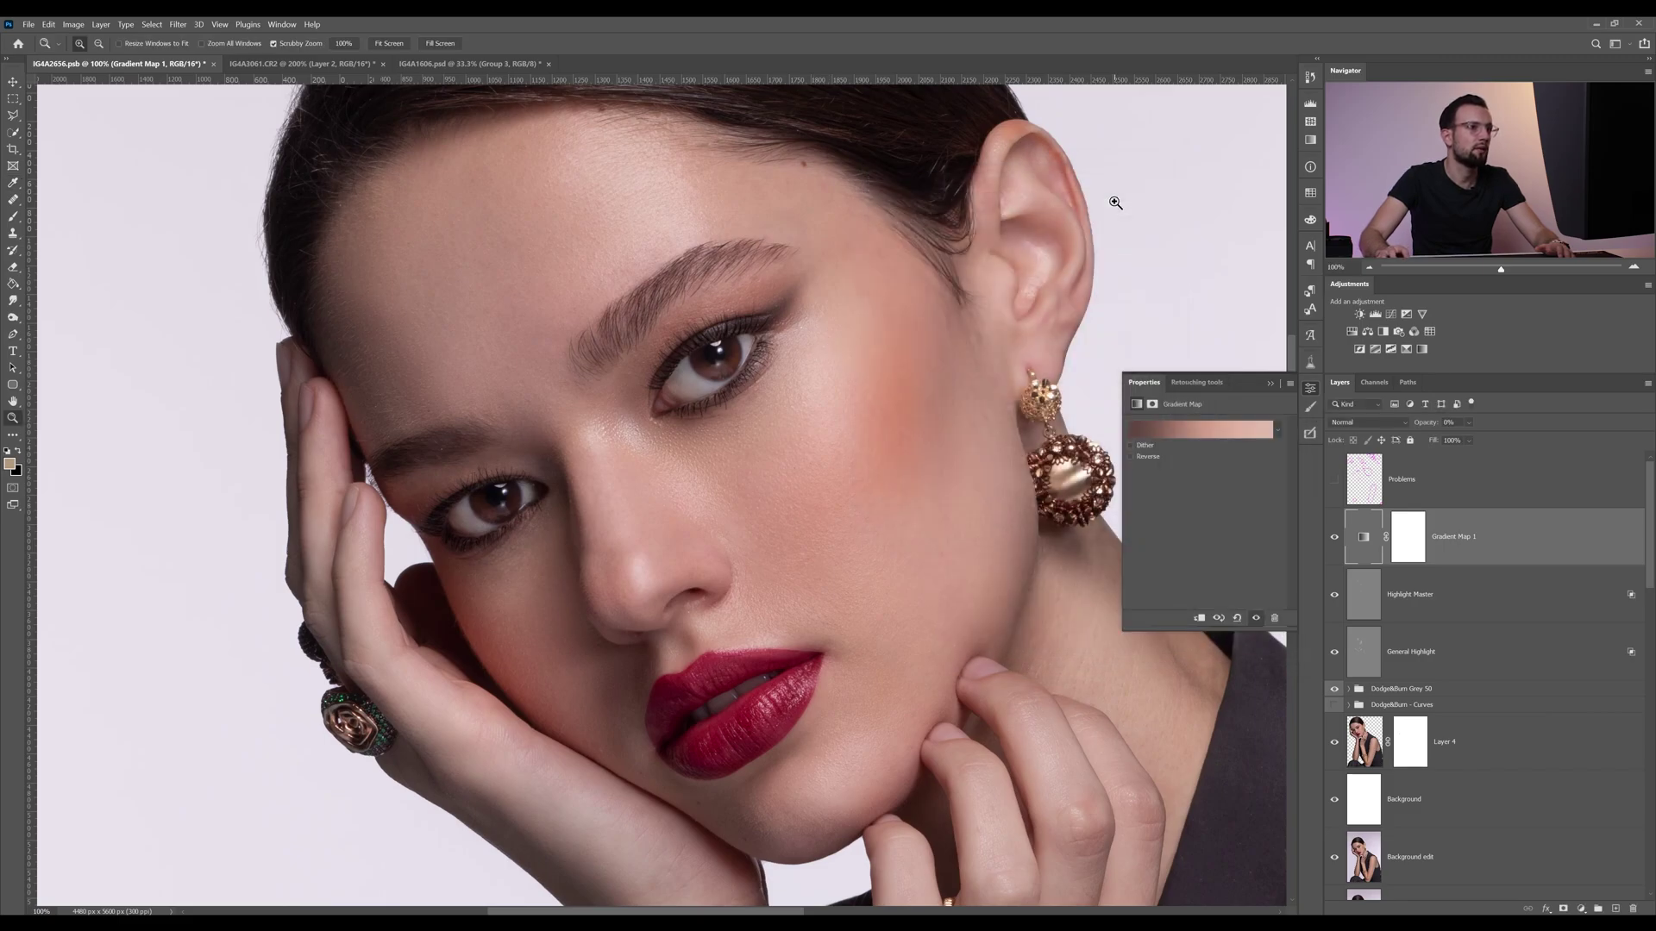
- Return Gradient Map 1 to 100% opacity
left_click(1271, 387)
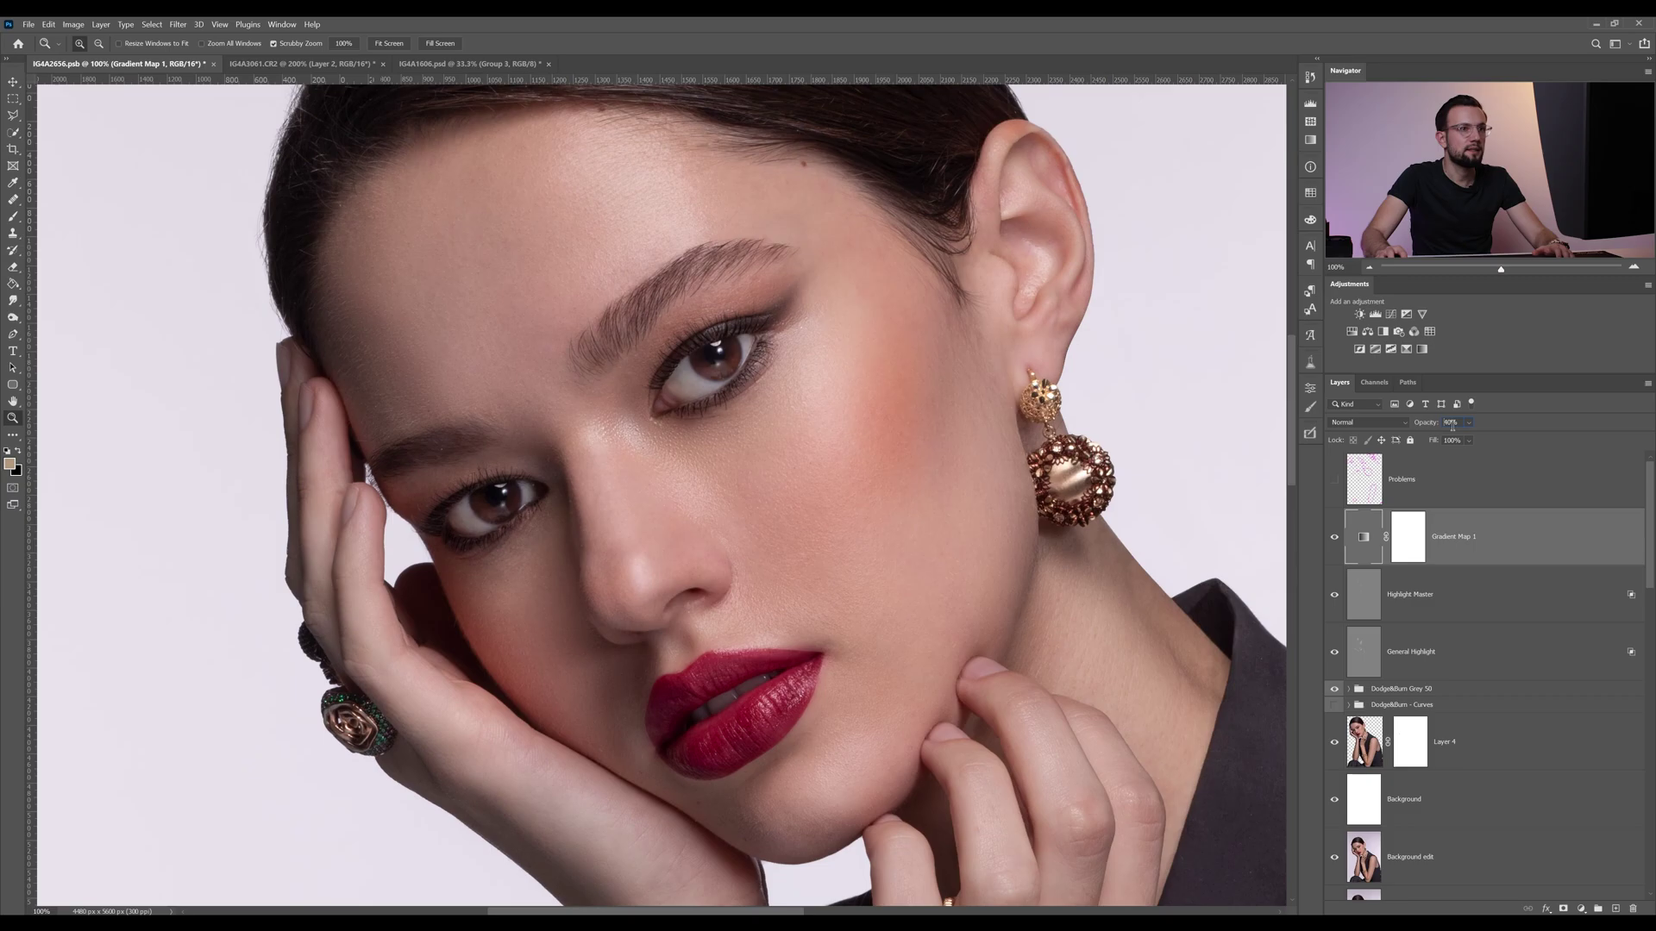
key("Return")
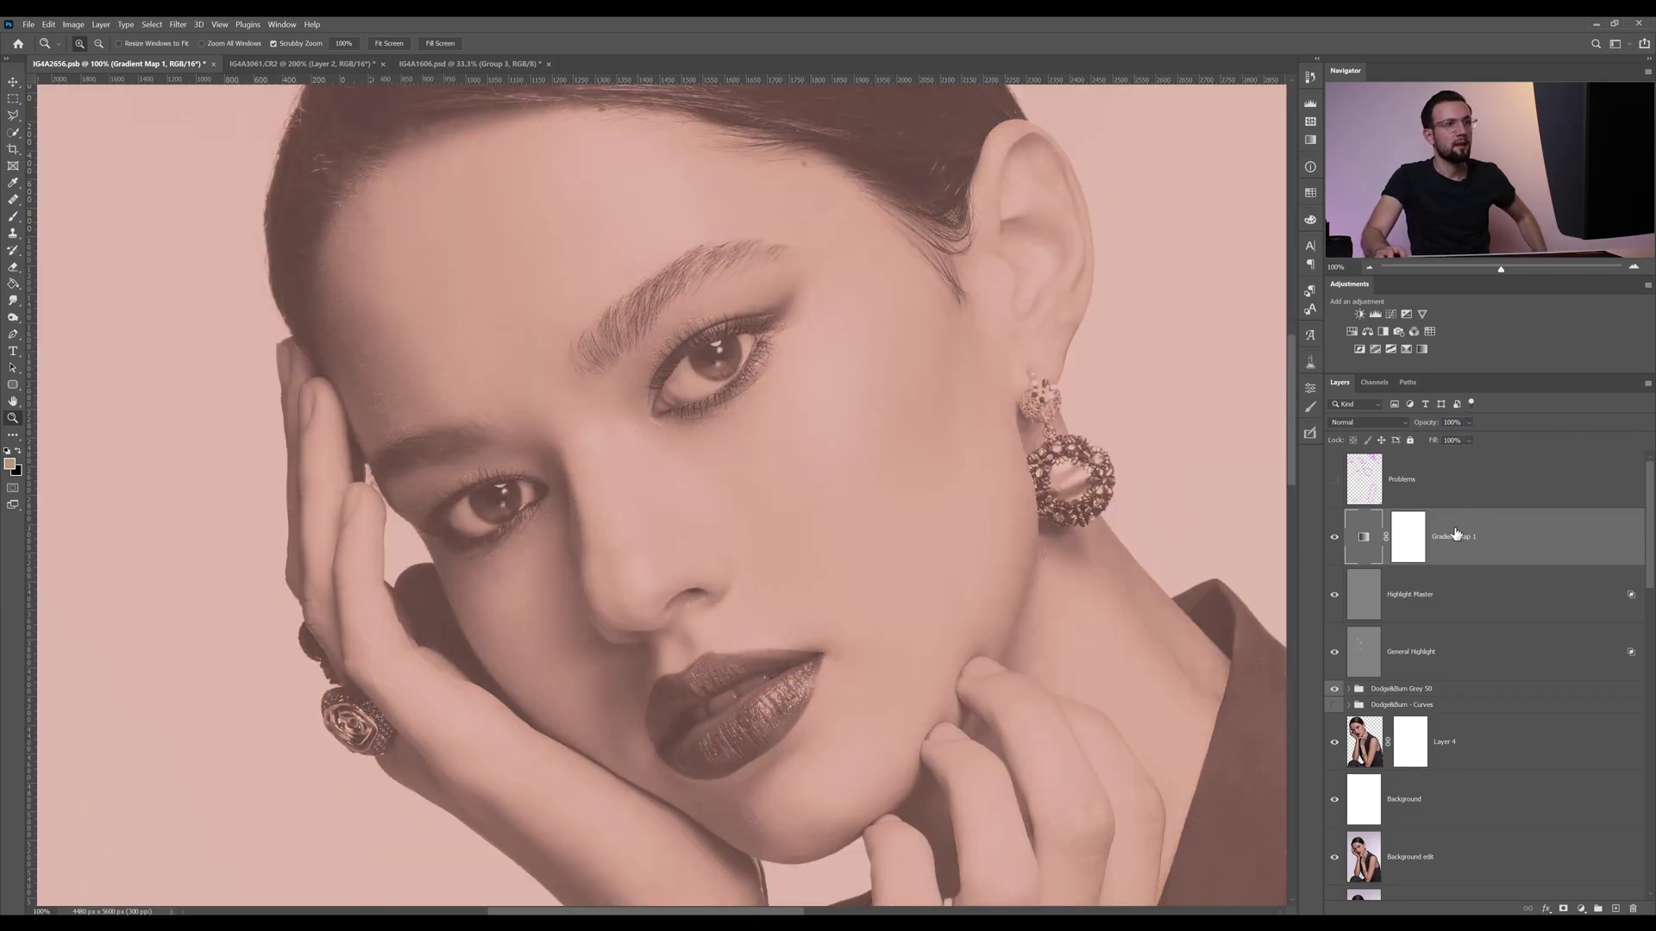
left_click(1417, 532)
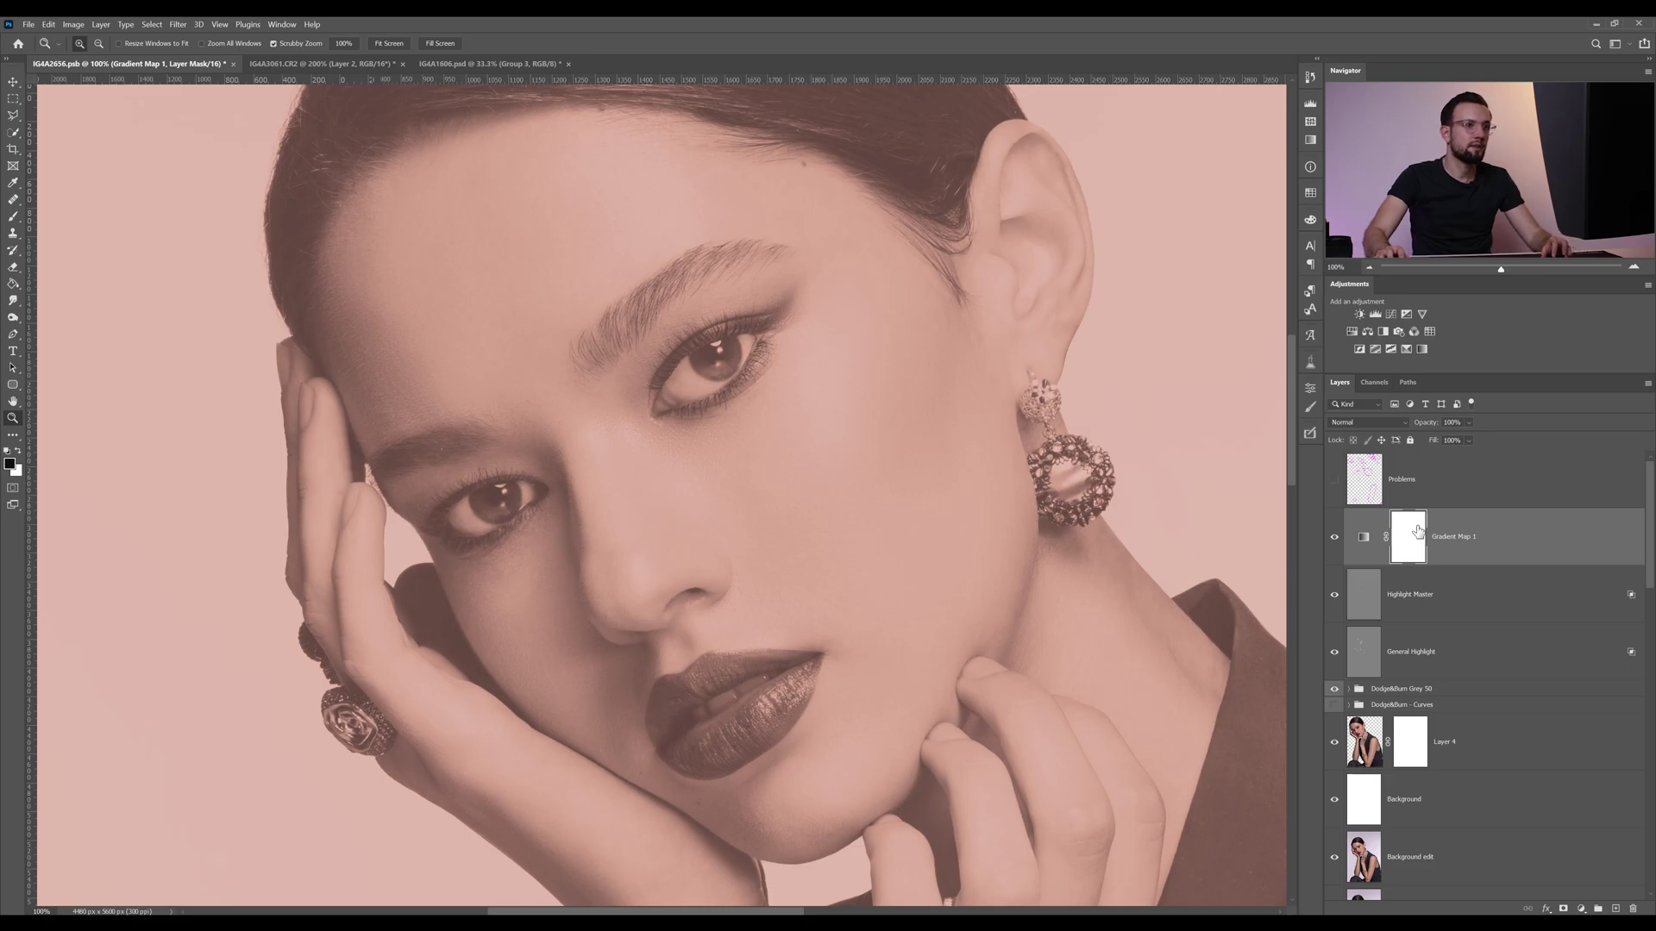
left_click(1376, 539)
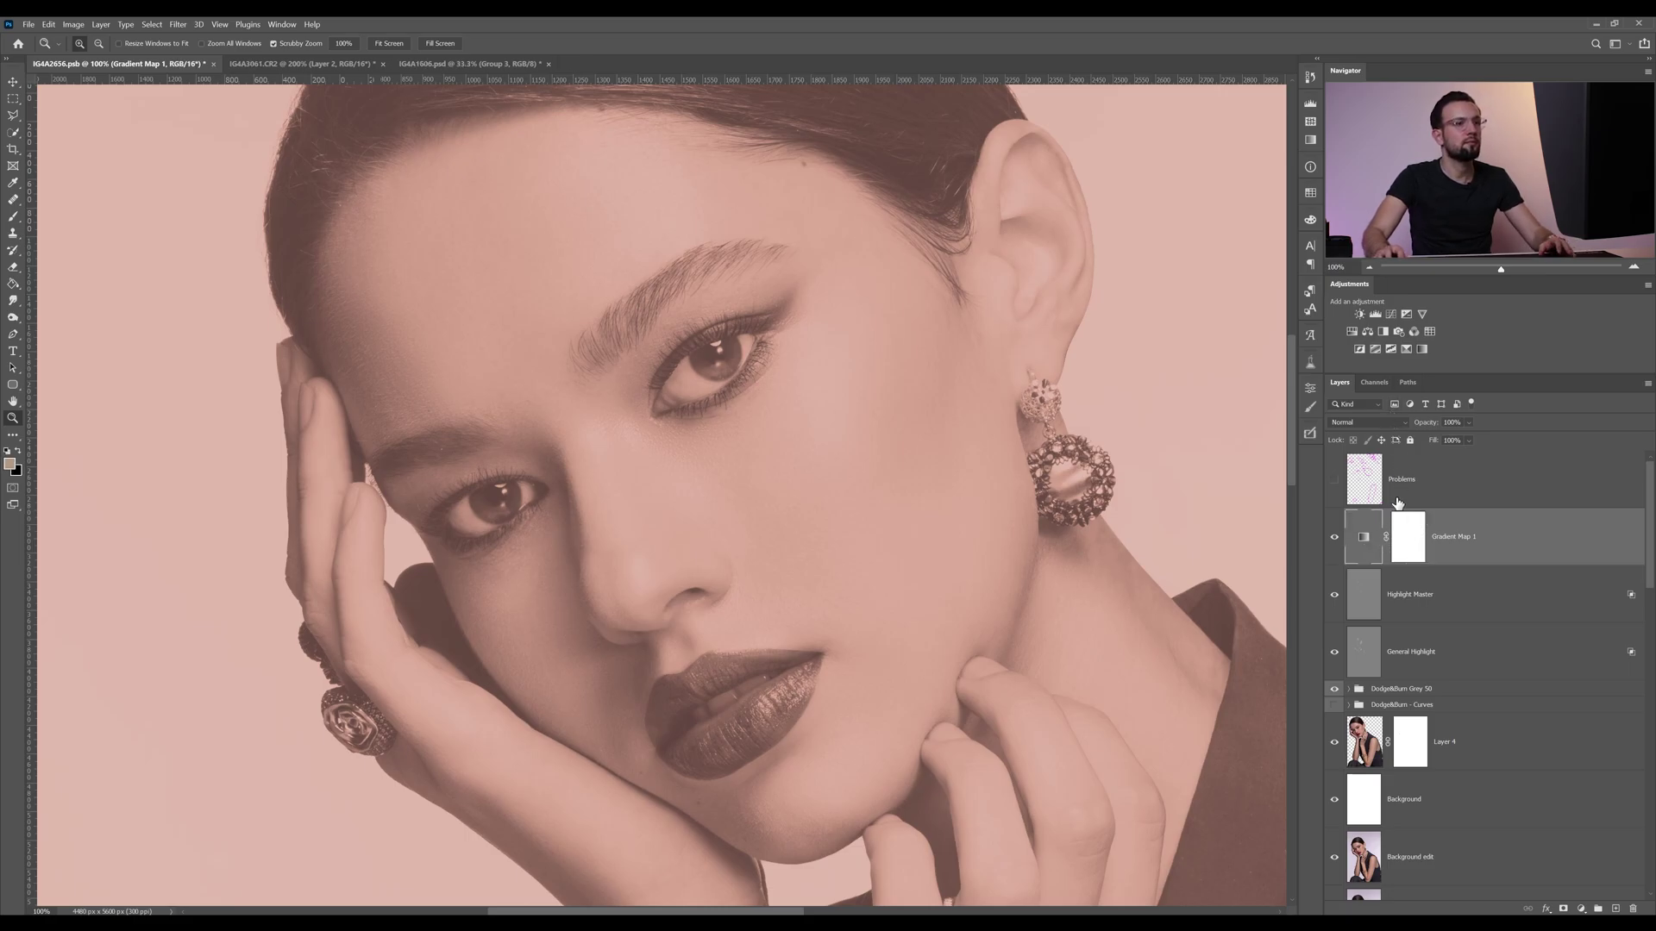
- Set Gradient Map 1 to Color blend mode and invert its mask to black with Ctrl+I
left_click(1380, 421)
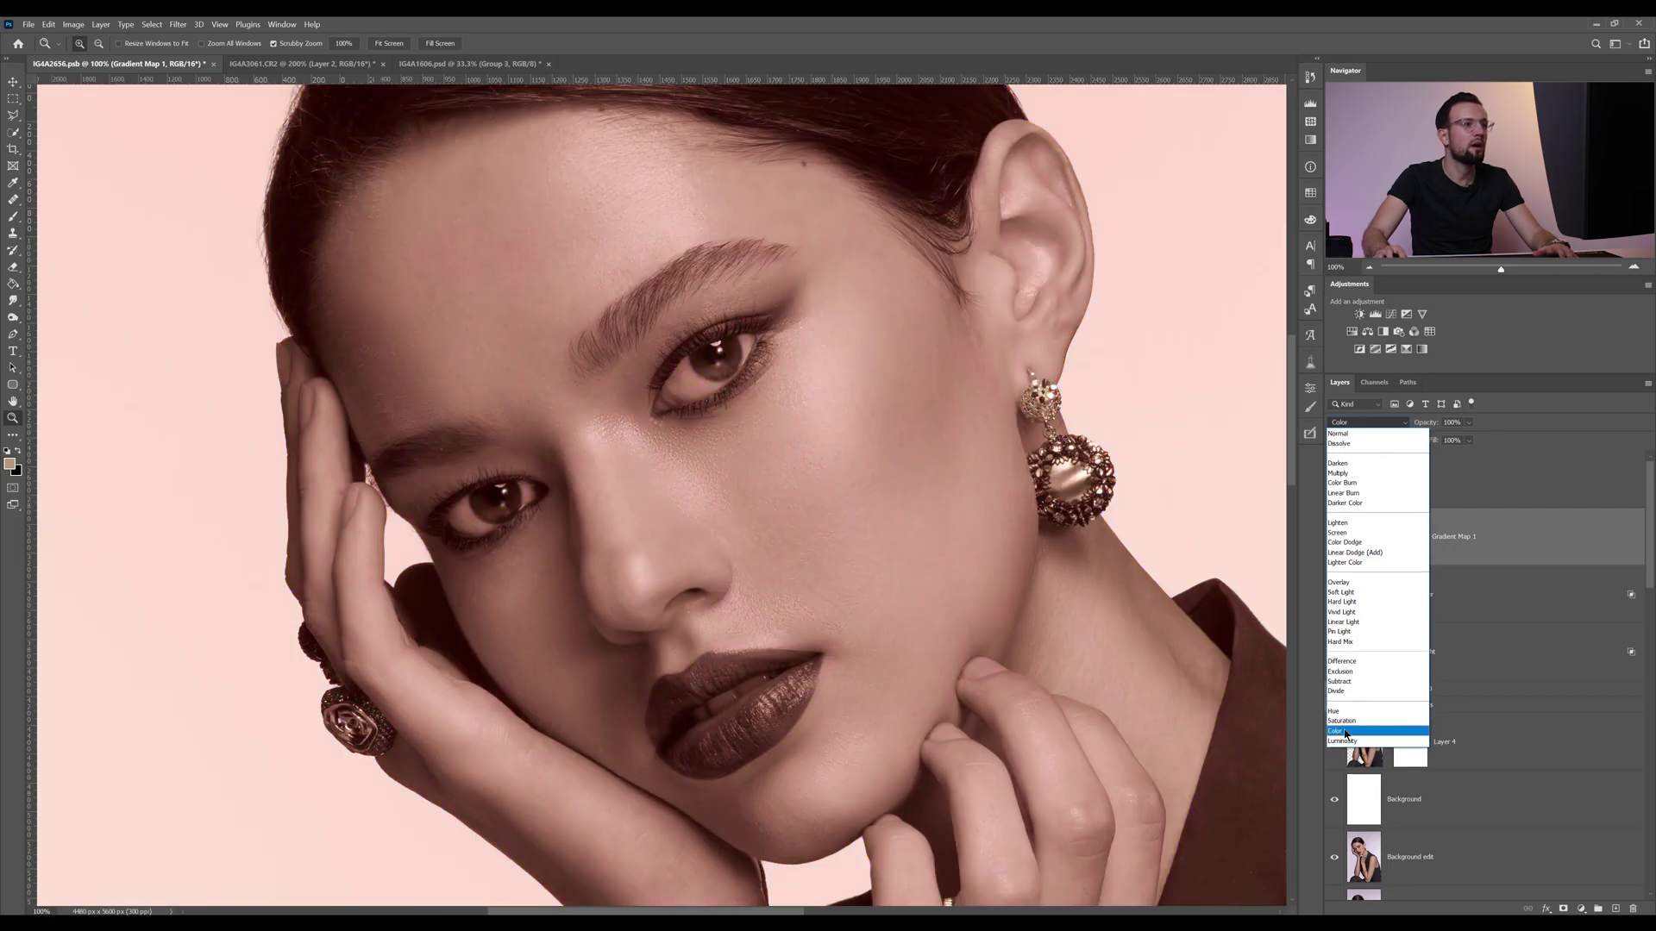
left_click(1345, 733)
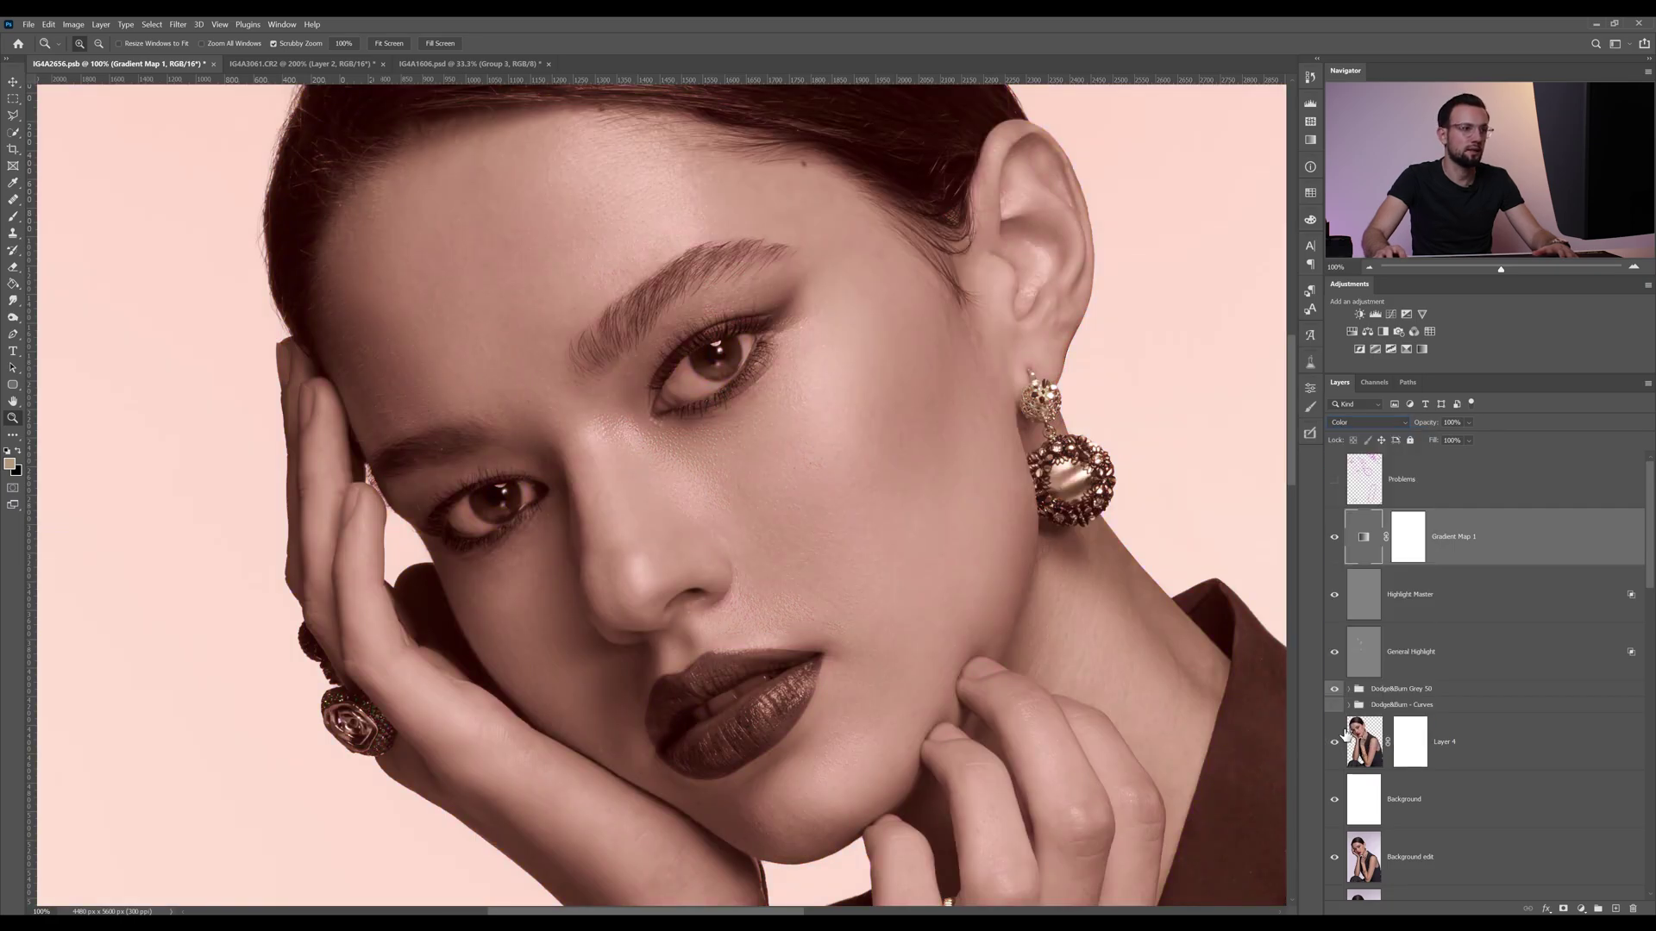
left_click(1415, 540)
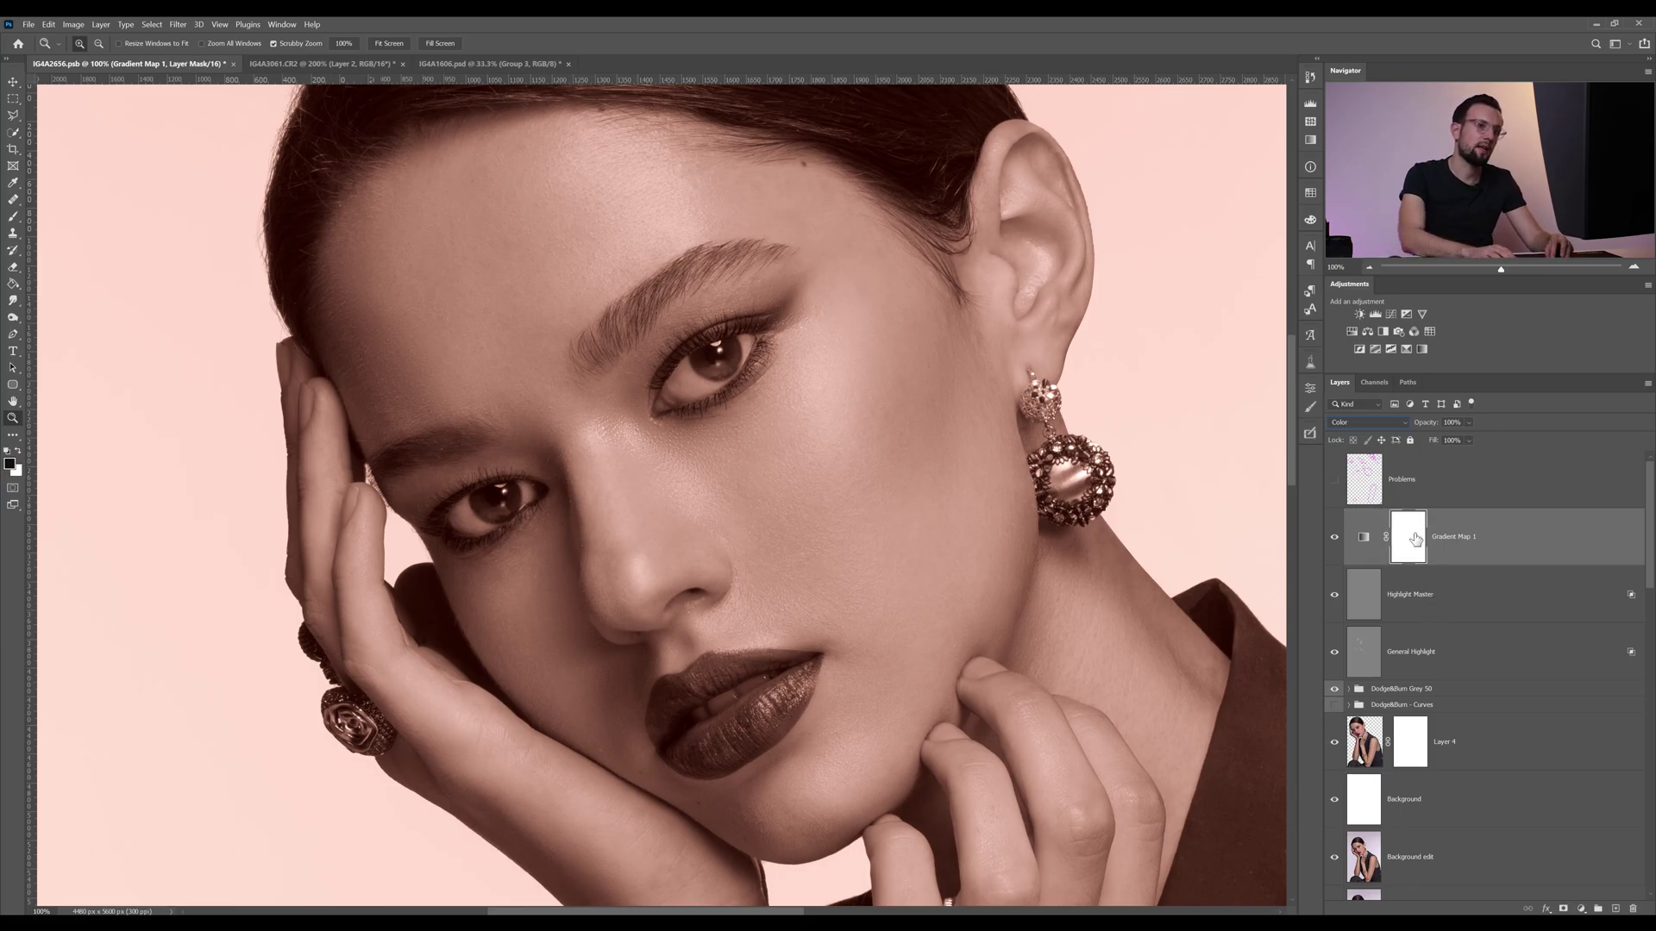
key("ctrl+i")
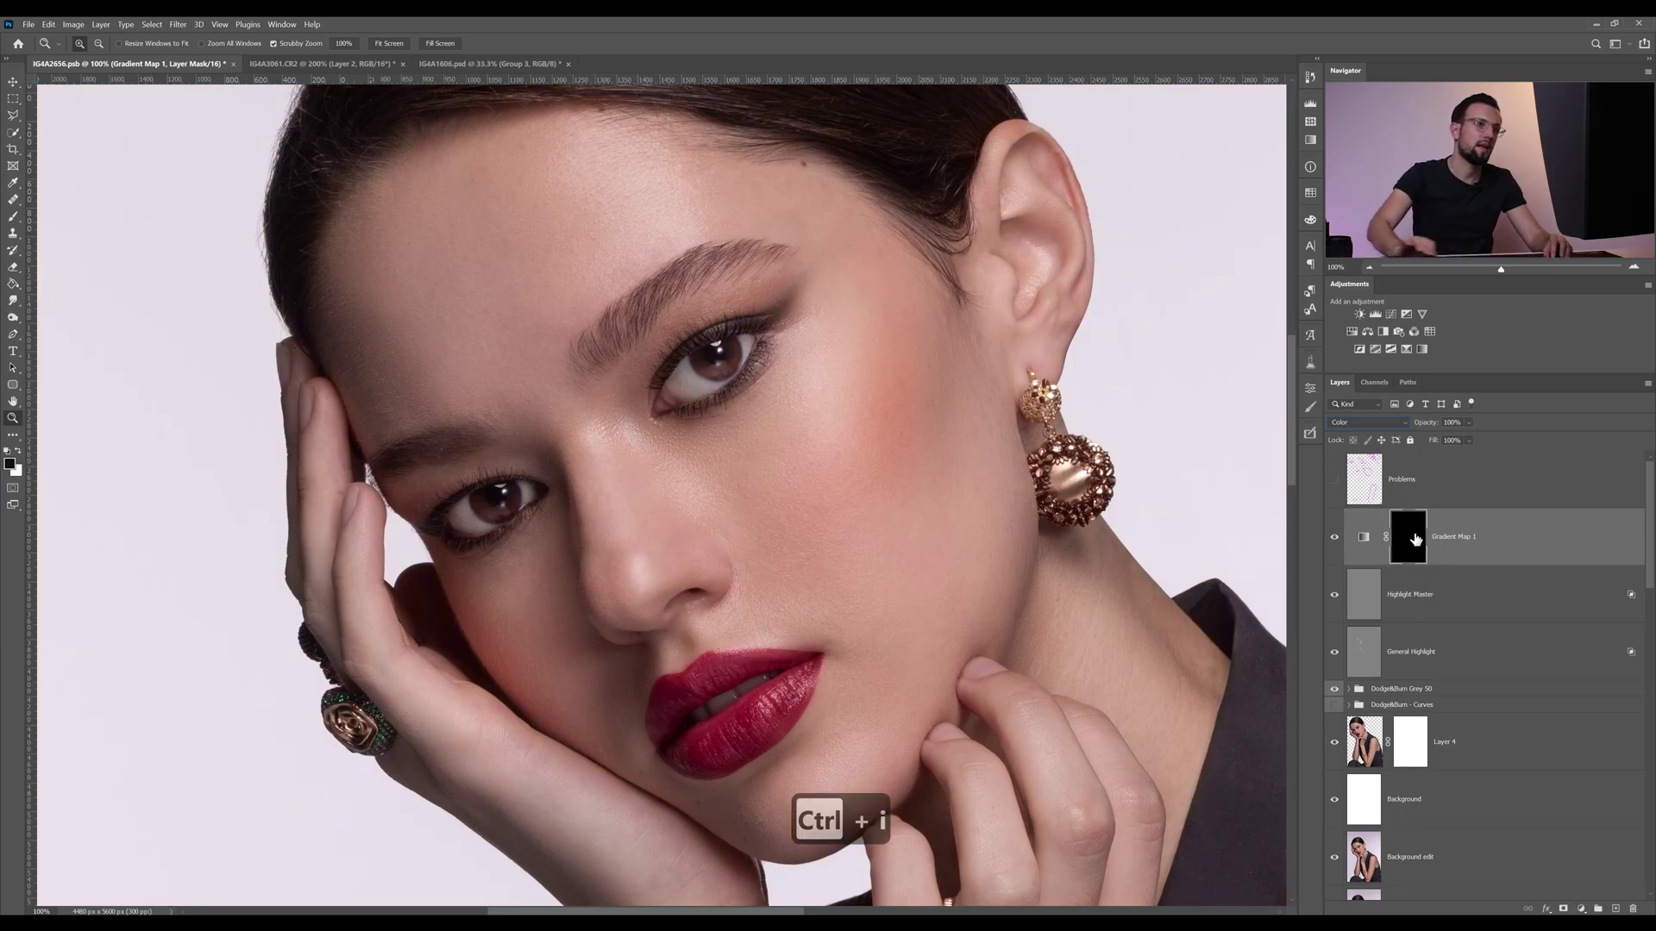
- Set up a white Brush on the mask, zoomed to the cheek at 100%, sized 212 px
left_click_drag(1016, 459, 964, 430)
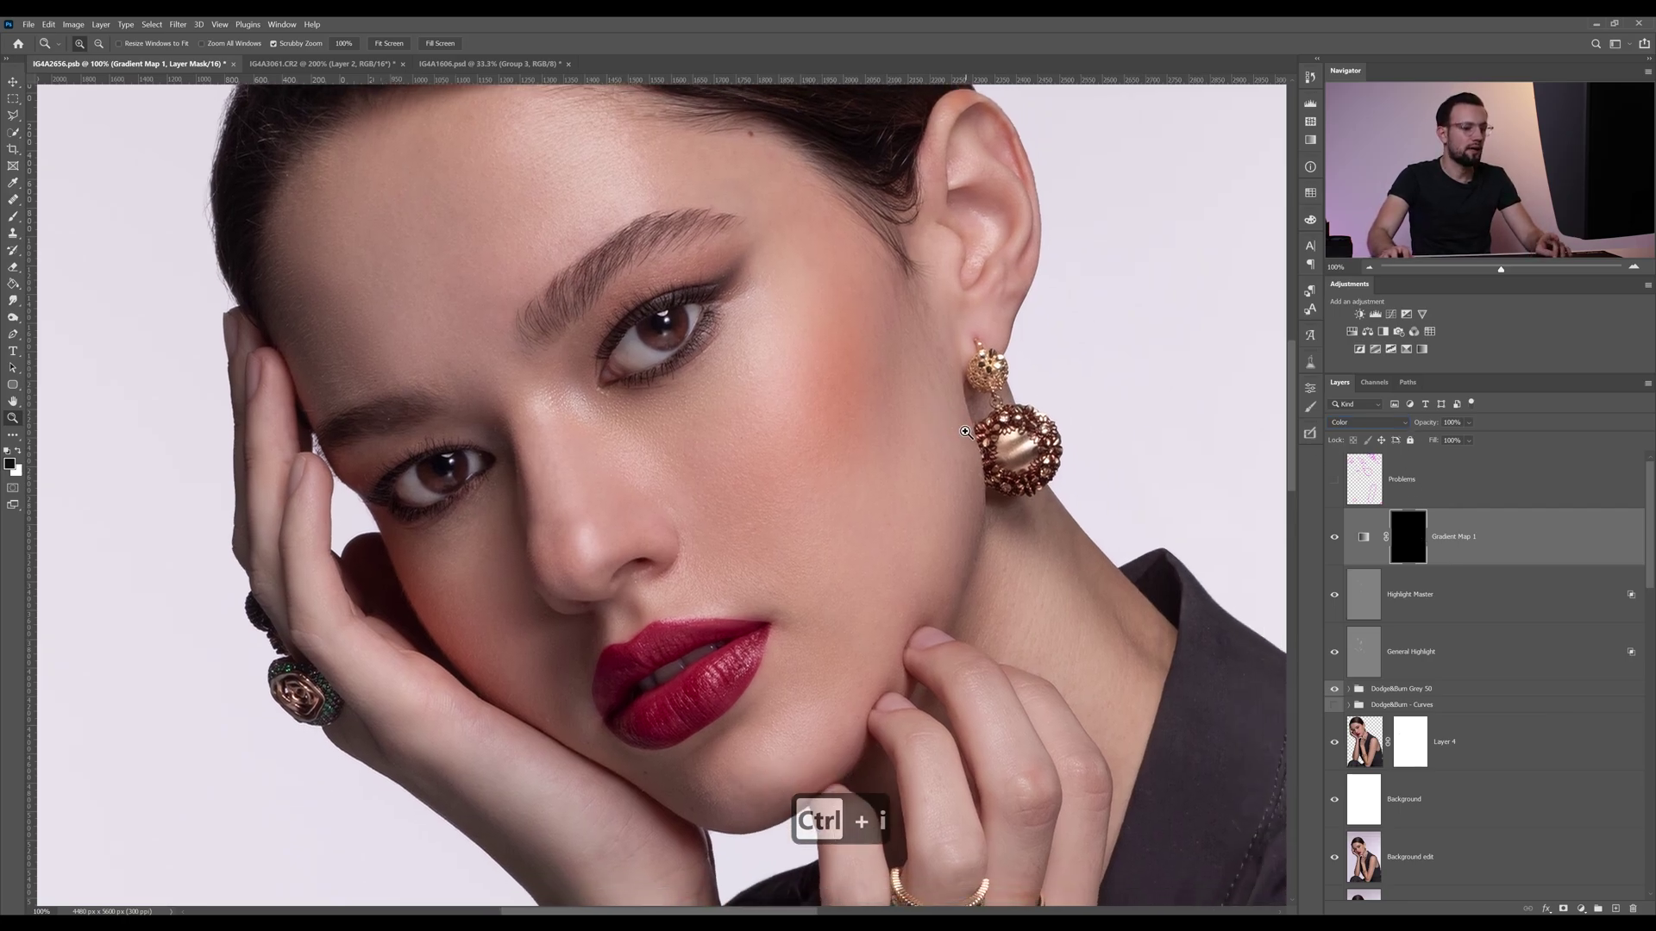
left_click(896, 395, "alt")
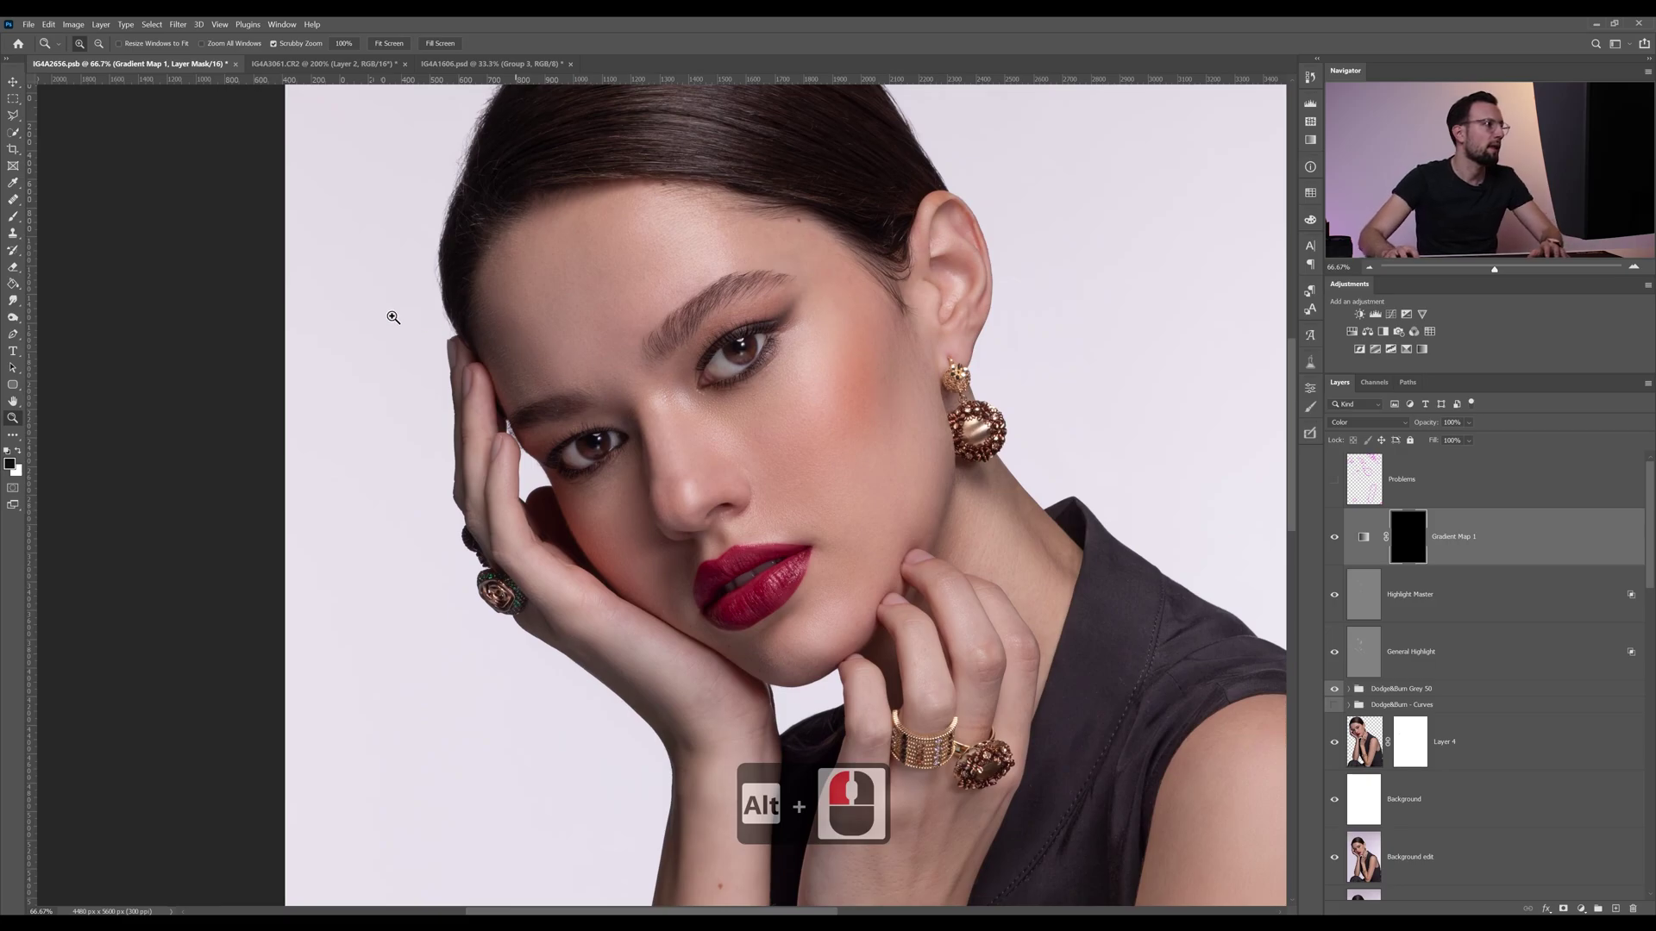
left_click(10, 219)
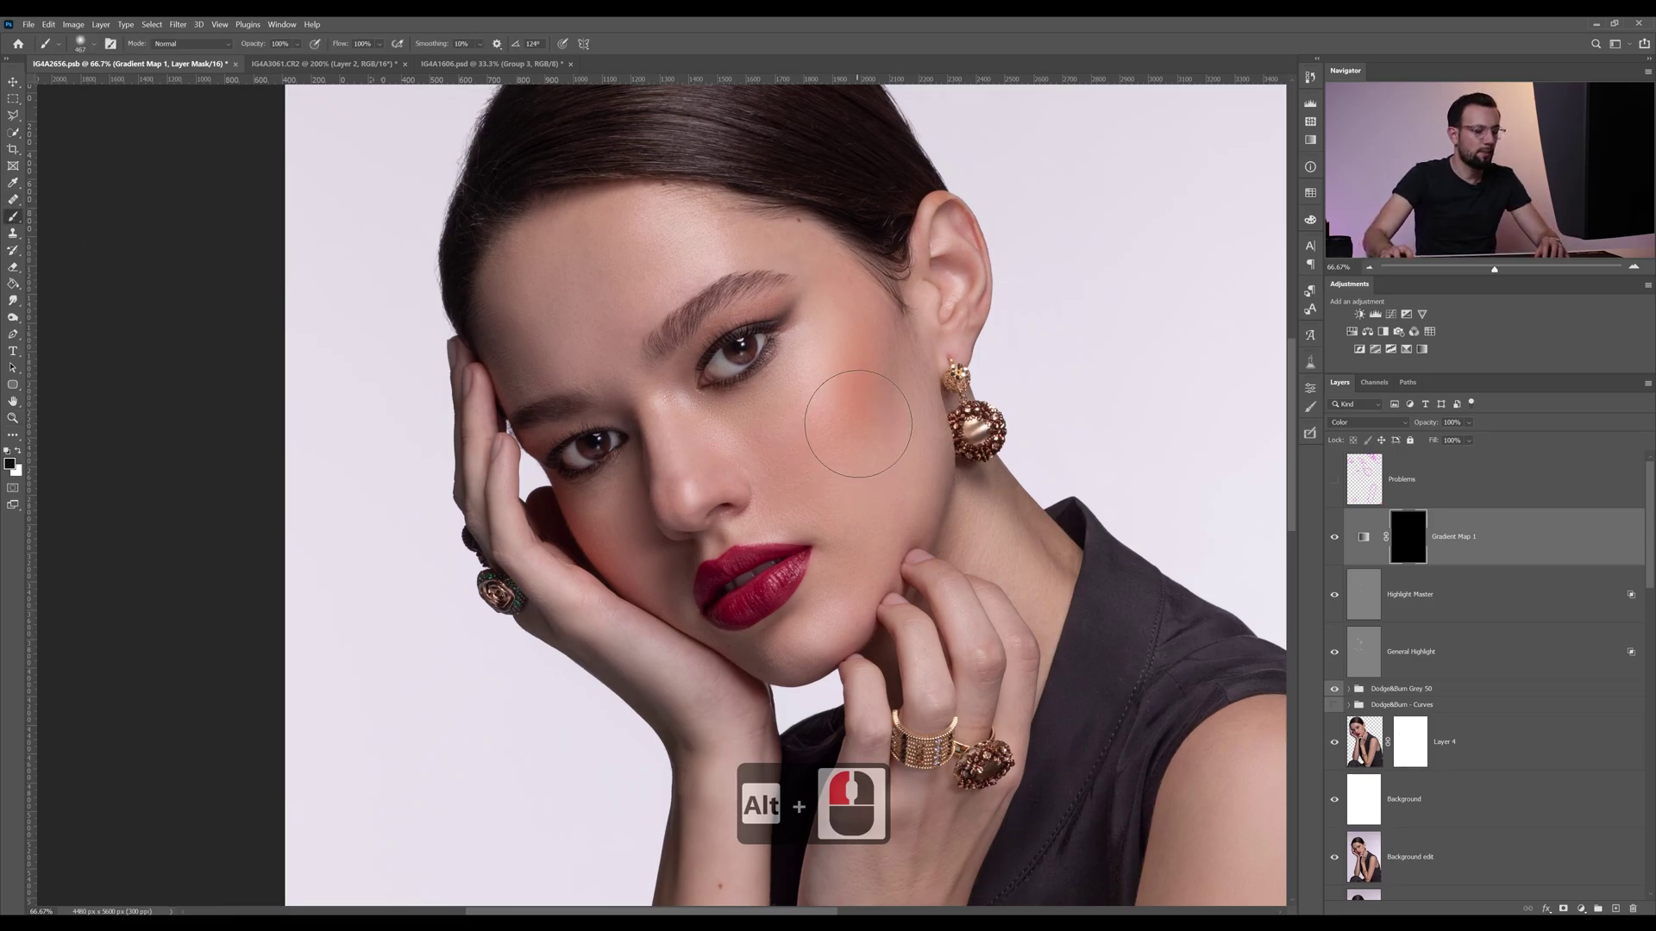
key("x")
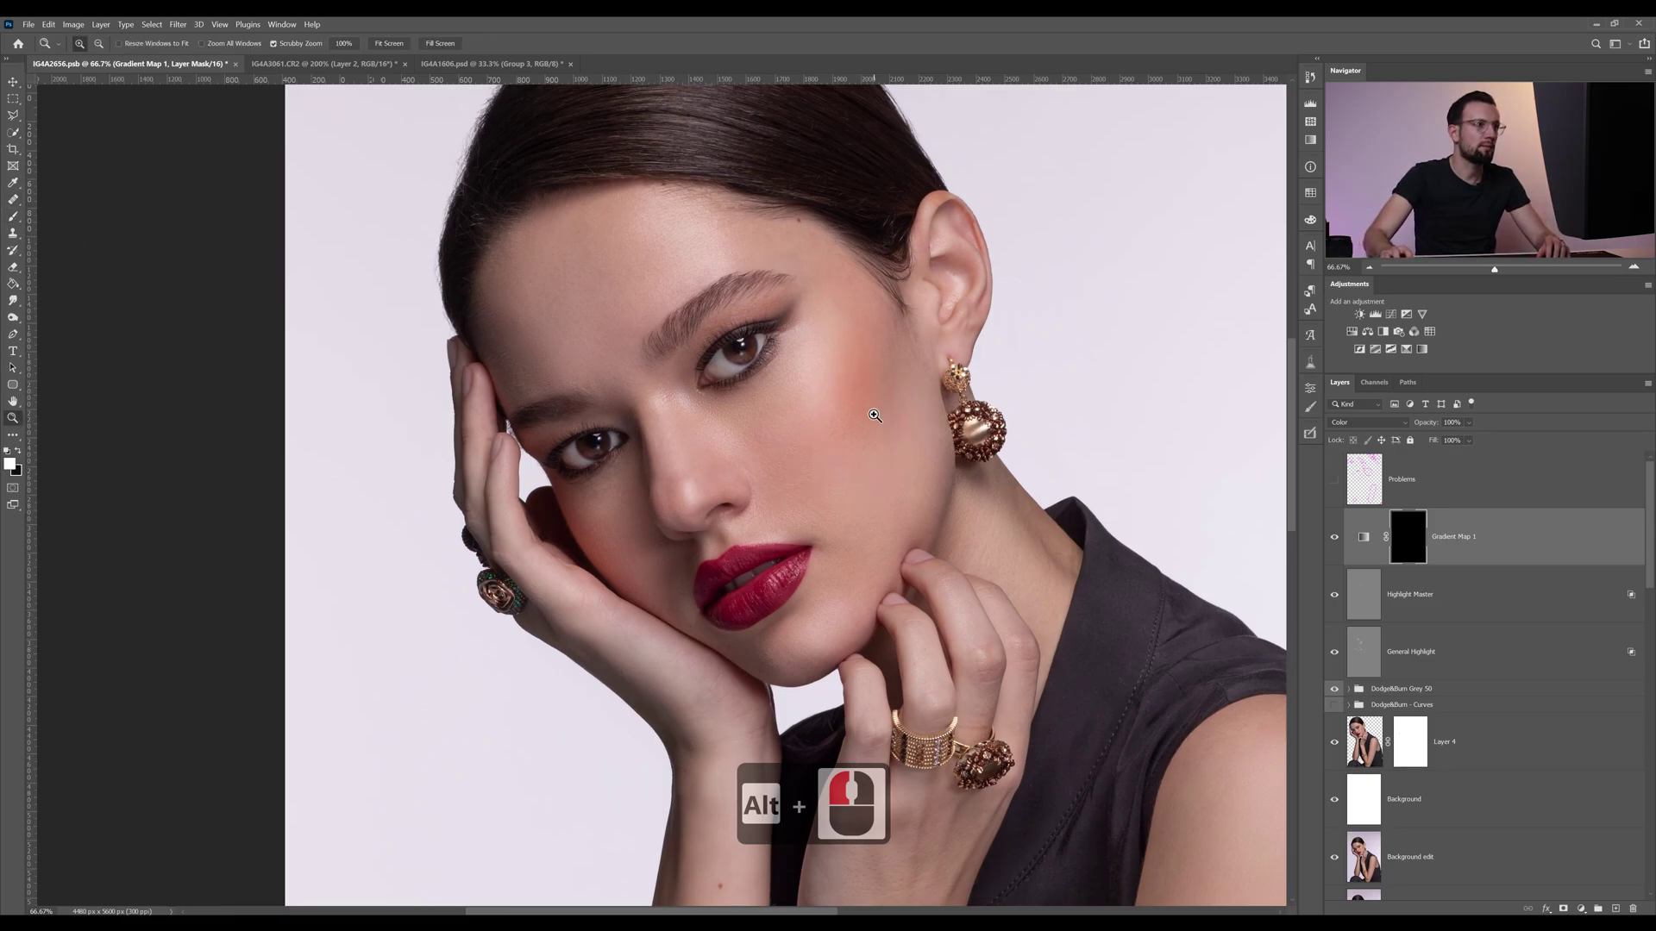
key("z")
left_click(897, 449)
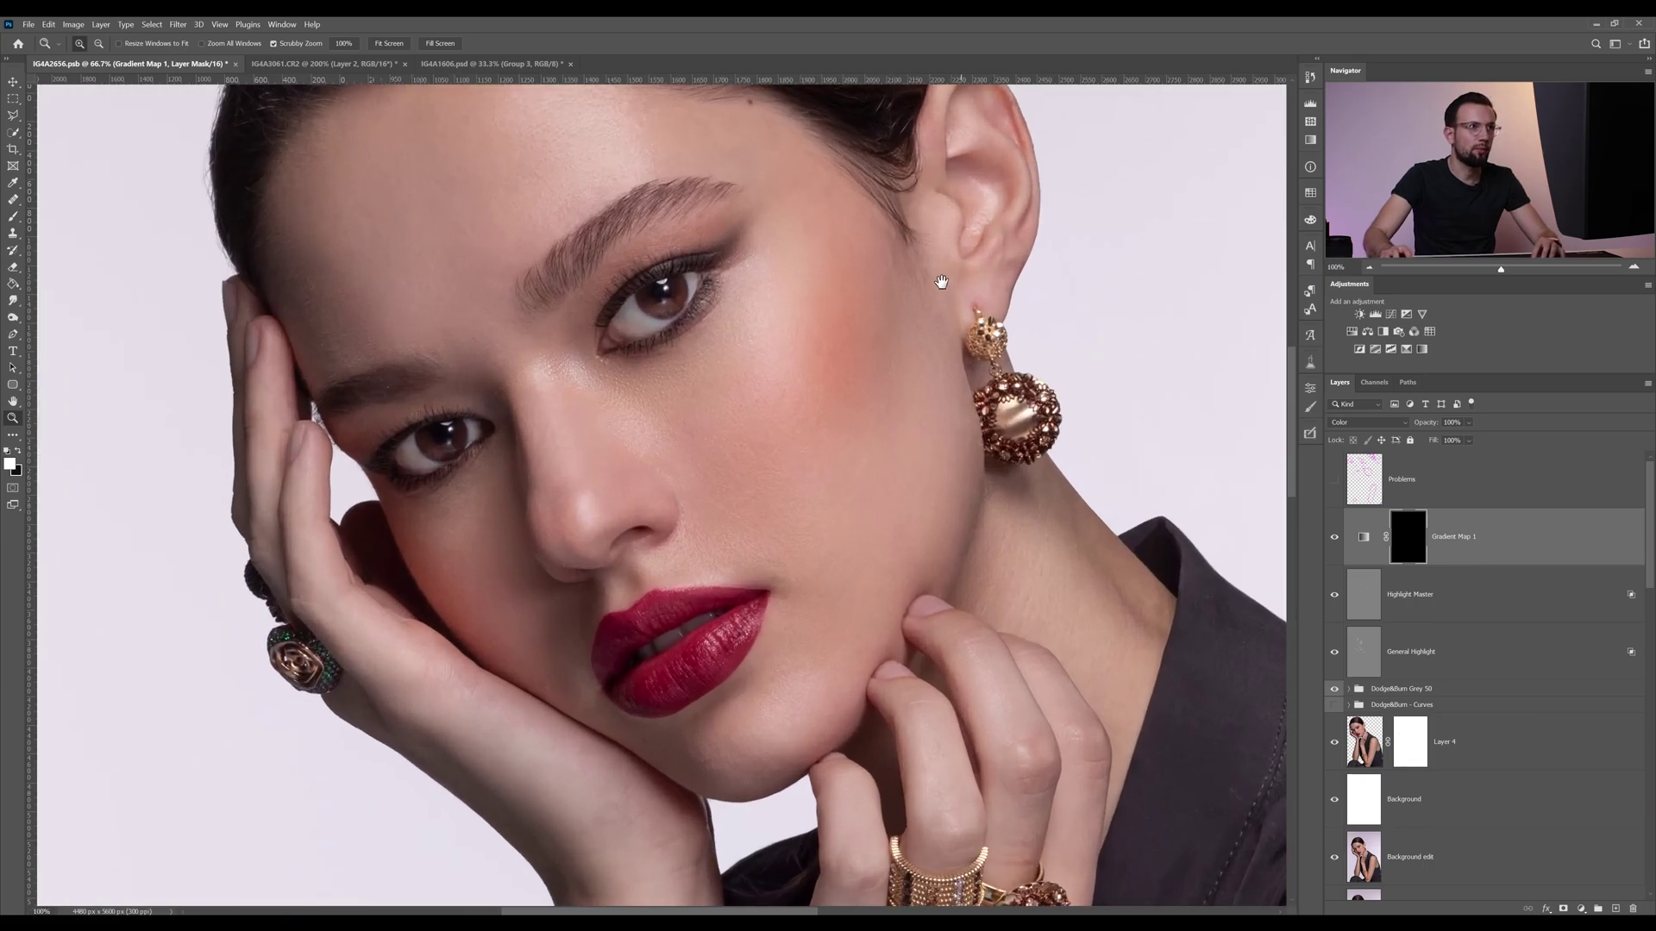
left_click_drag(940, 281, 981, 382)
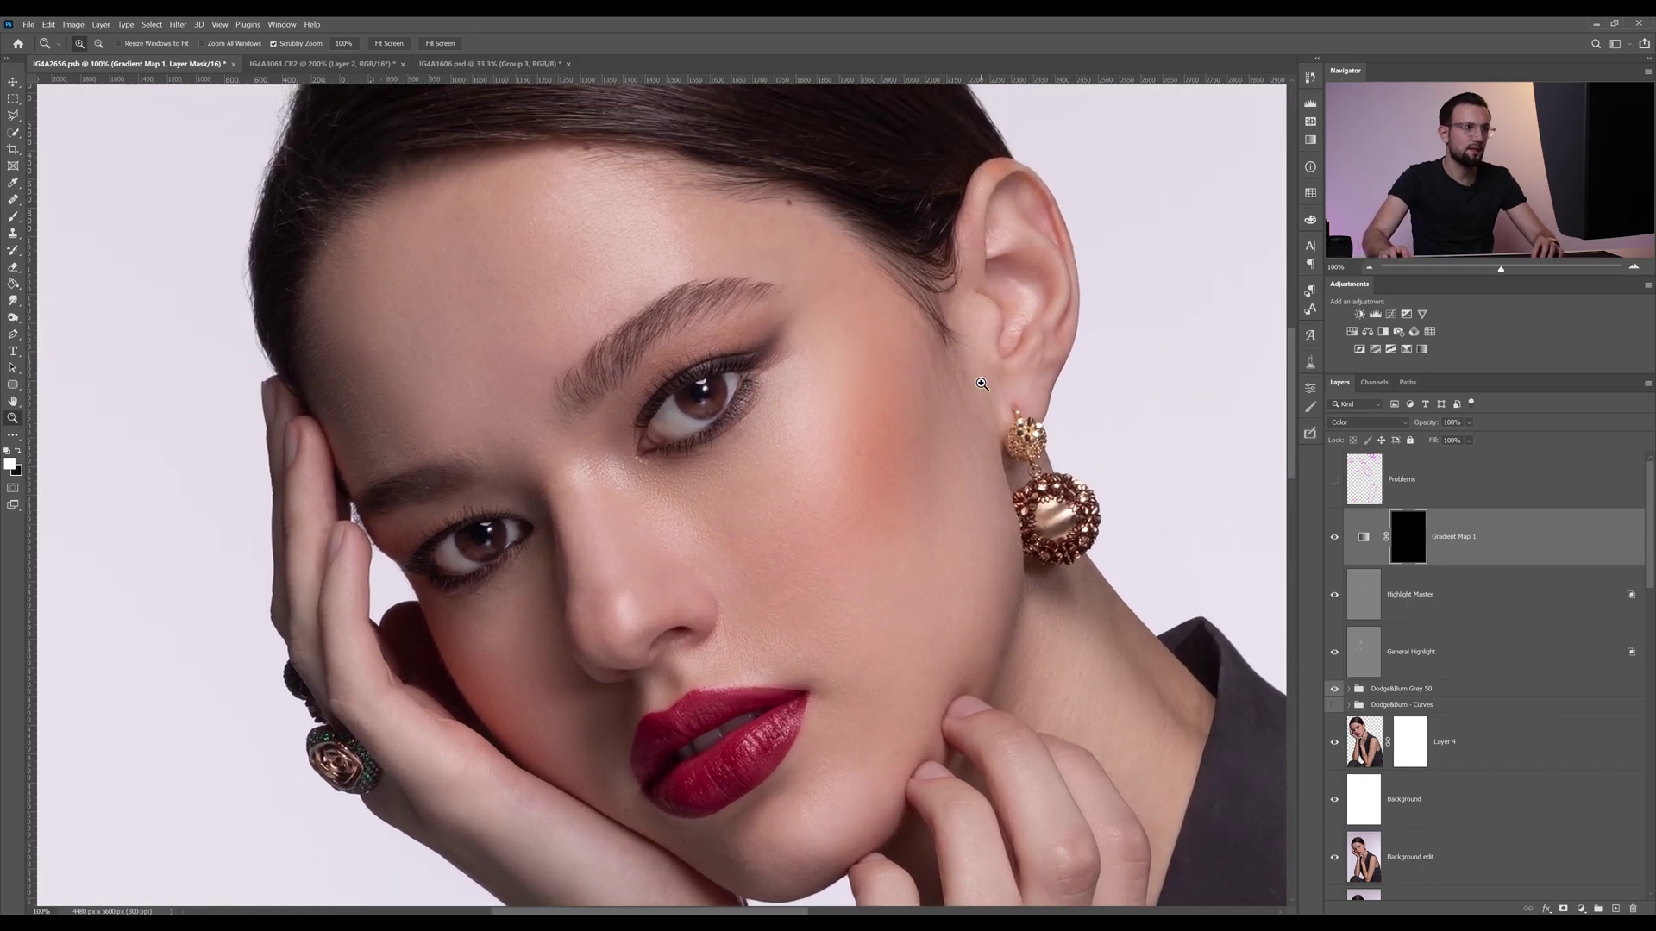
key("b")
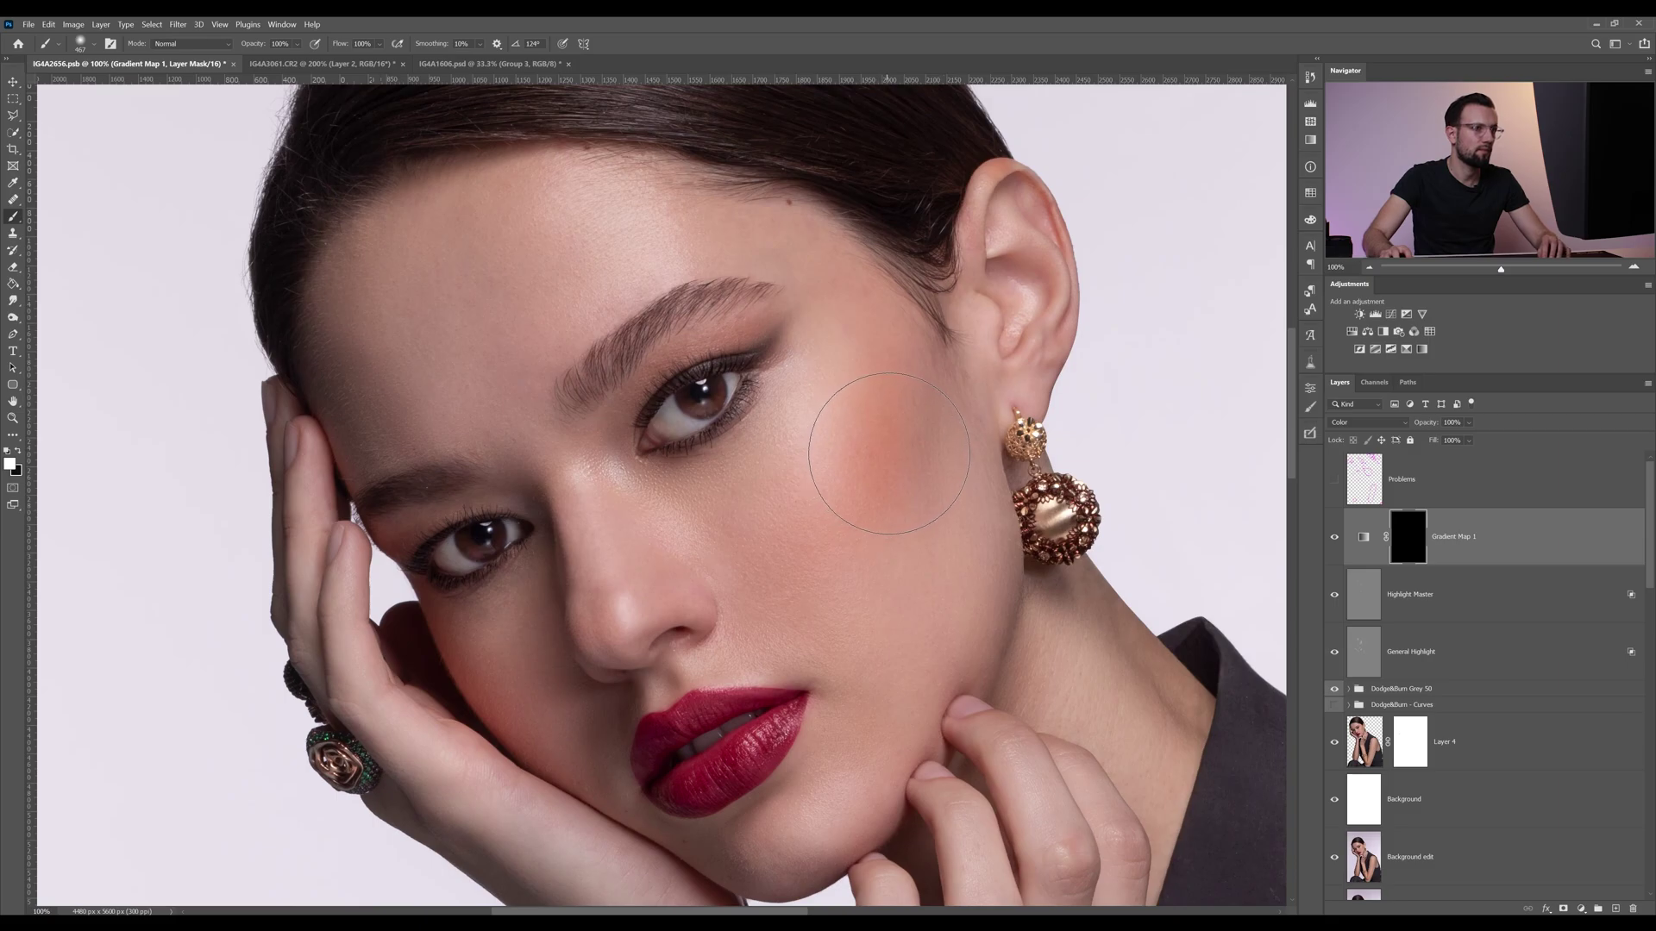
right_click(897, 436)
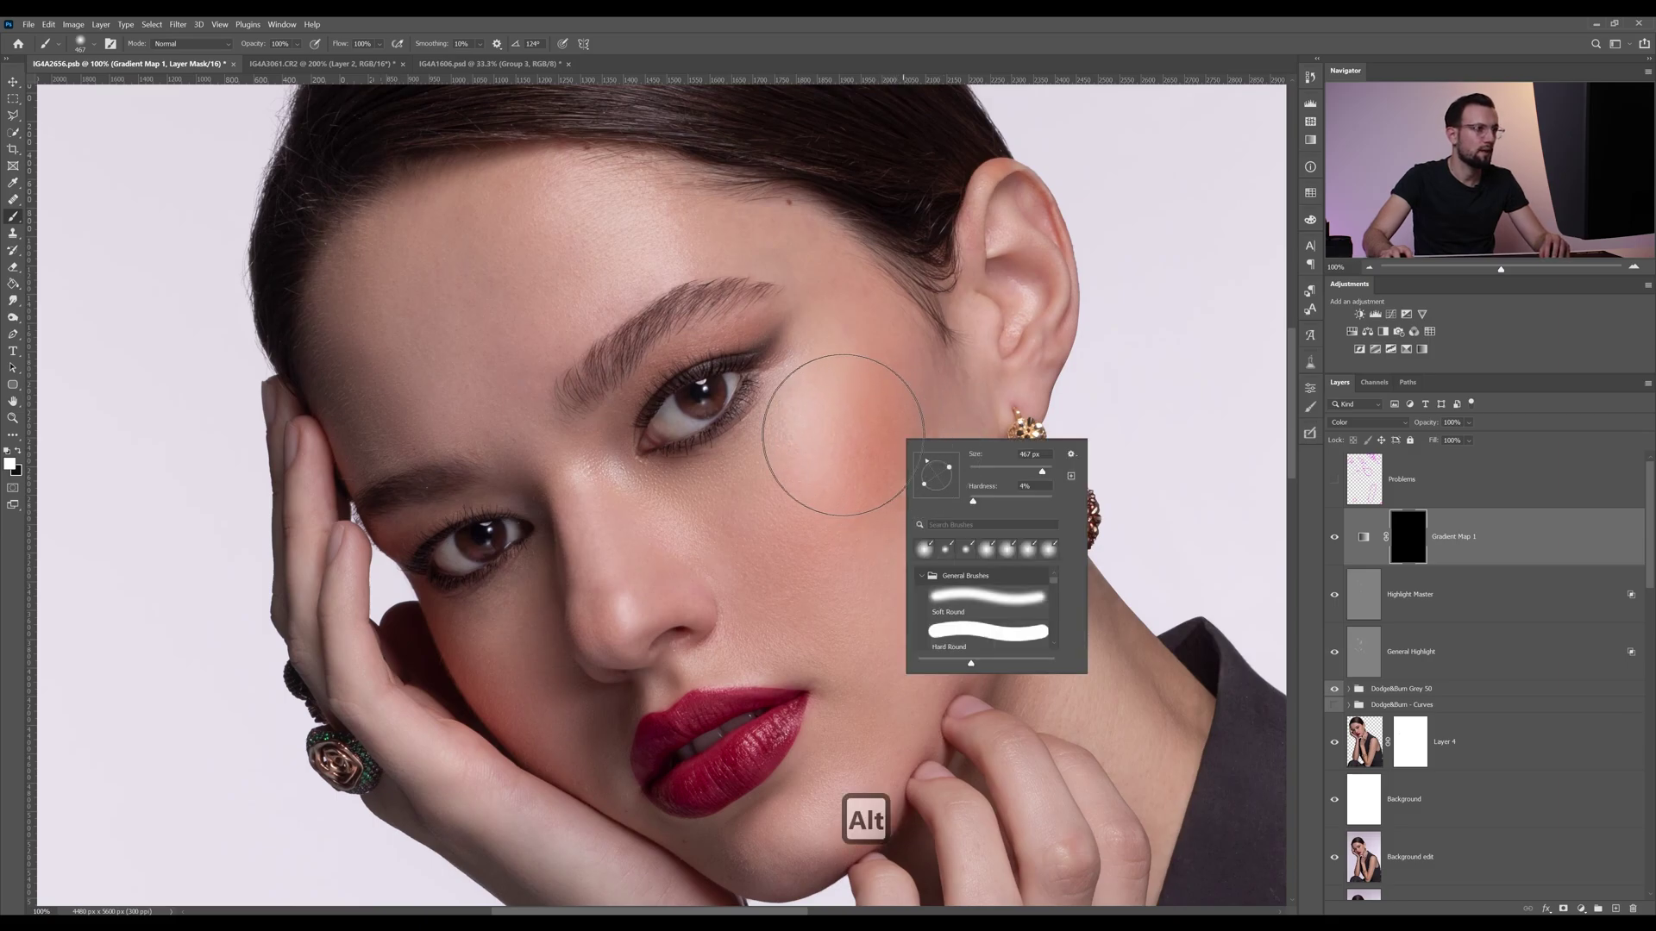
right_click(850, 425, "alt")
right_click(813, 433, "alt")
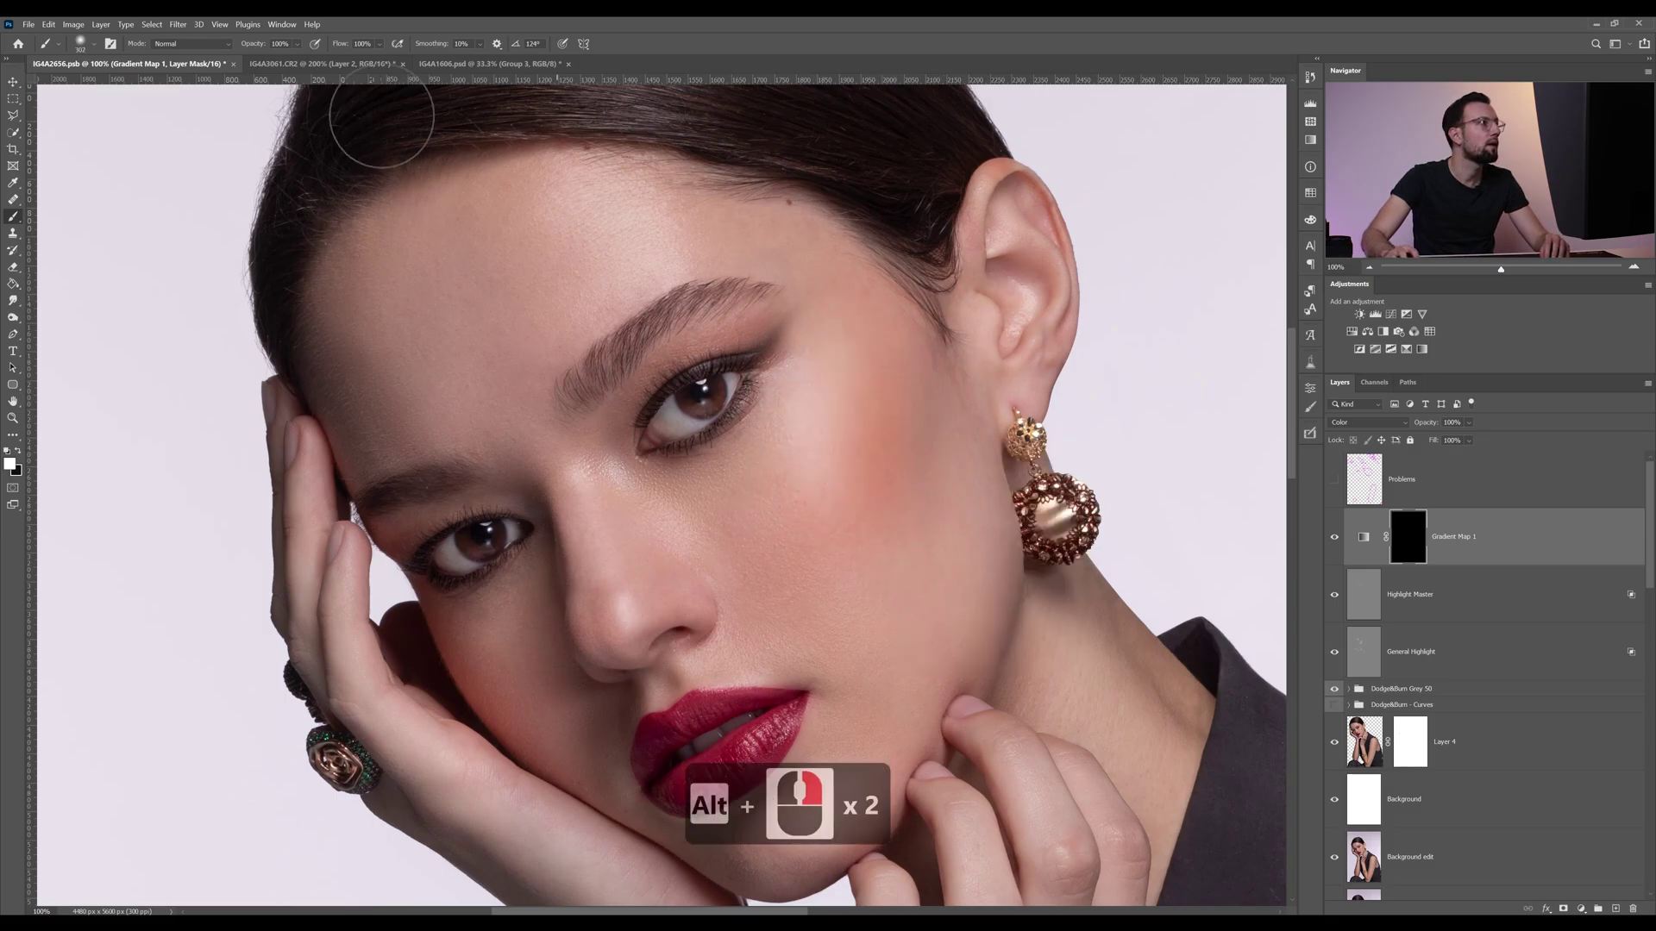
left_click_drag(252, 45, 238, 57)
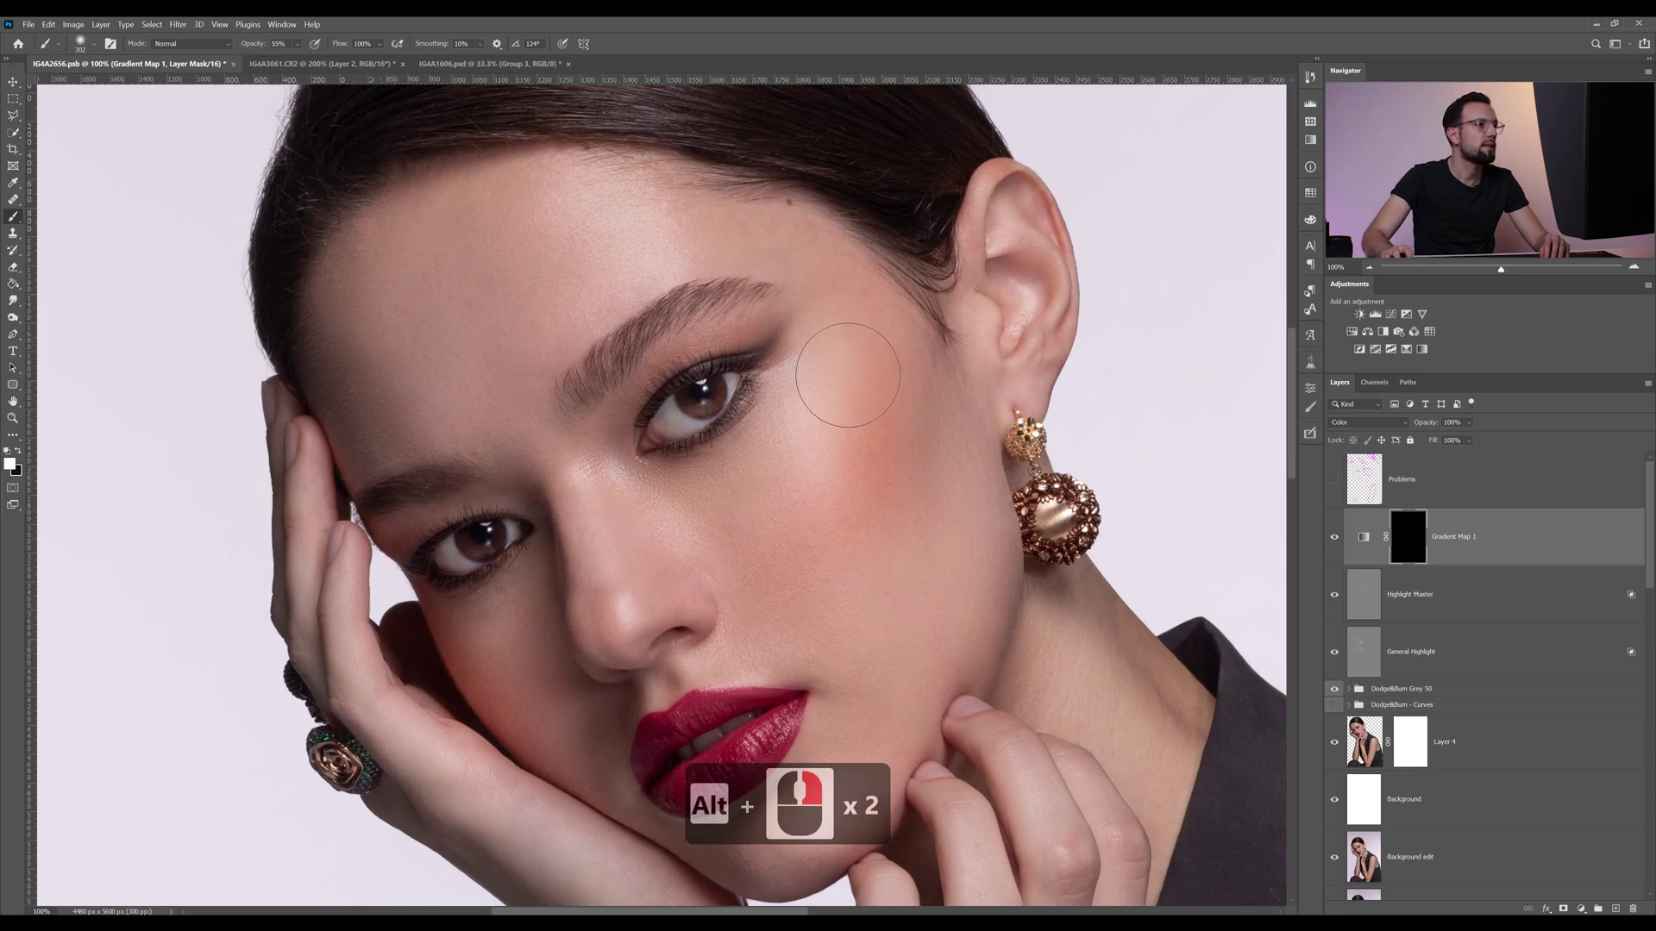
right_click(842, 358, "alt")
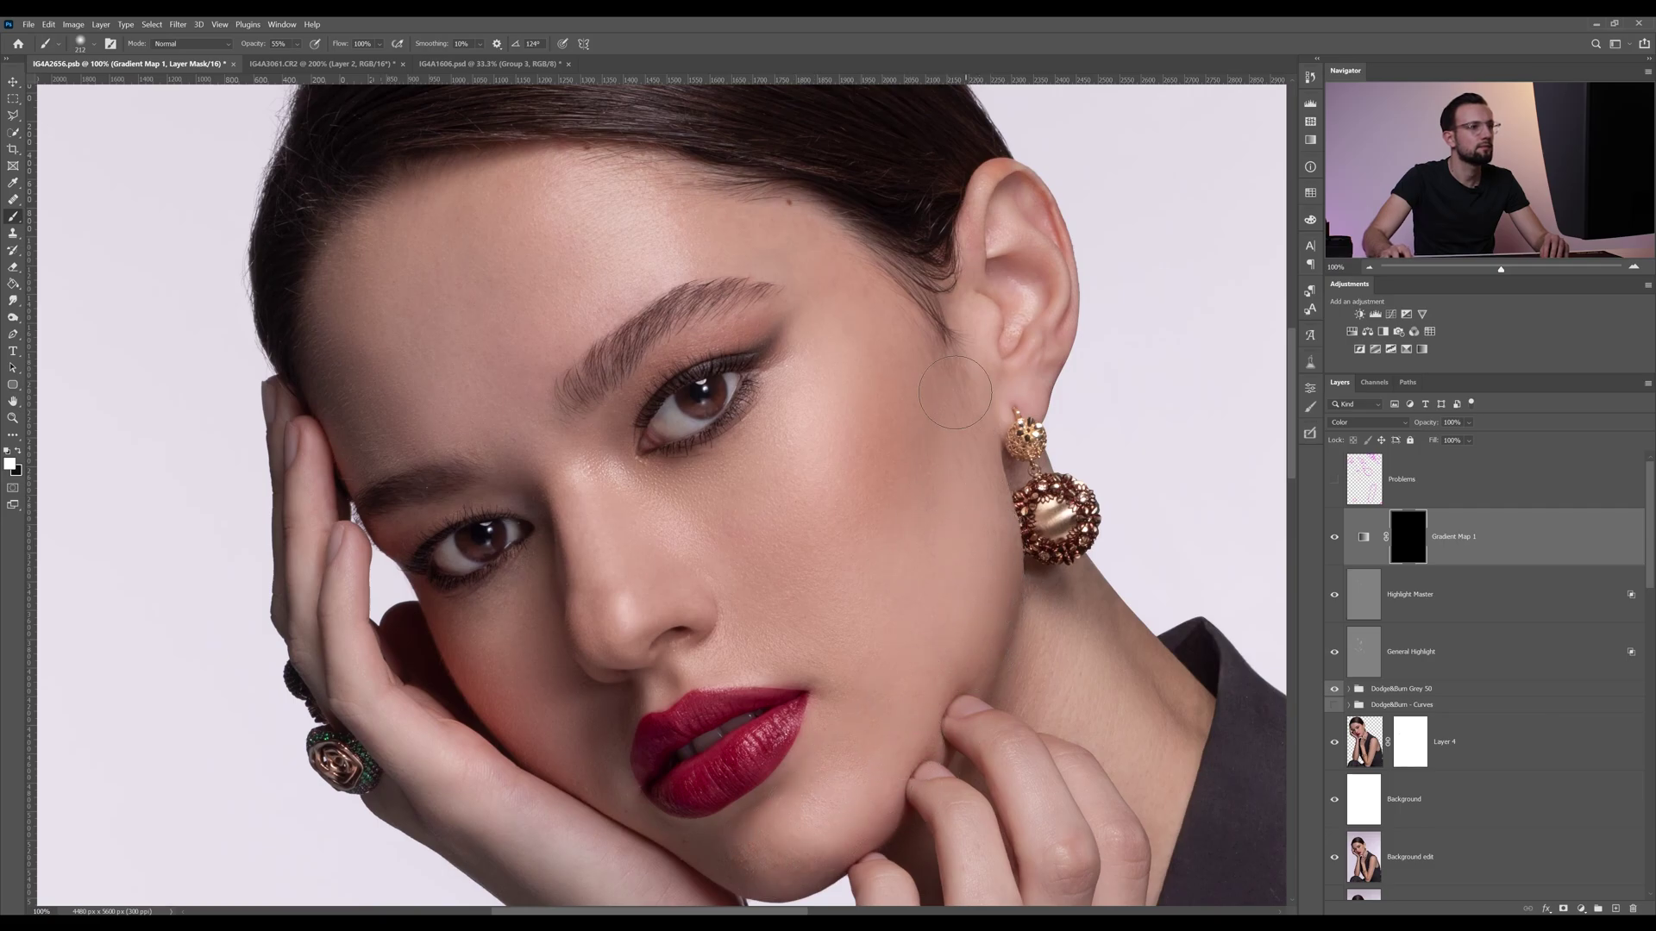
- Paint the toning over the cheek, ear and face, shrinking the brush to 116 px
mouse_move(992, 323)
left_mouse_down()
mouse_move(1004, 190)
mouse_move(1040, 312)
left_mouse_up()
right_click(954, 324, "alt")
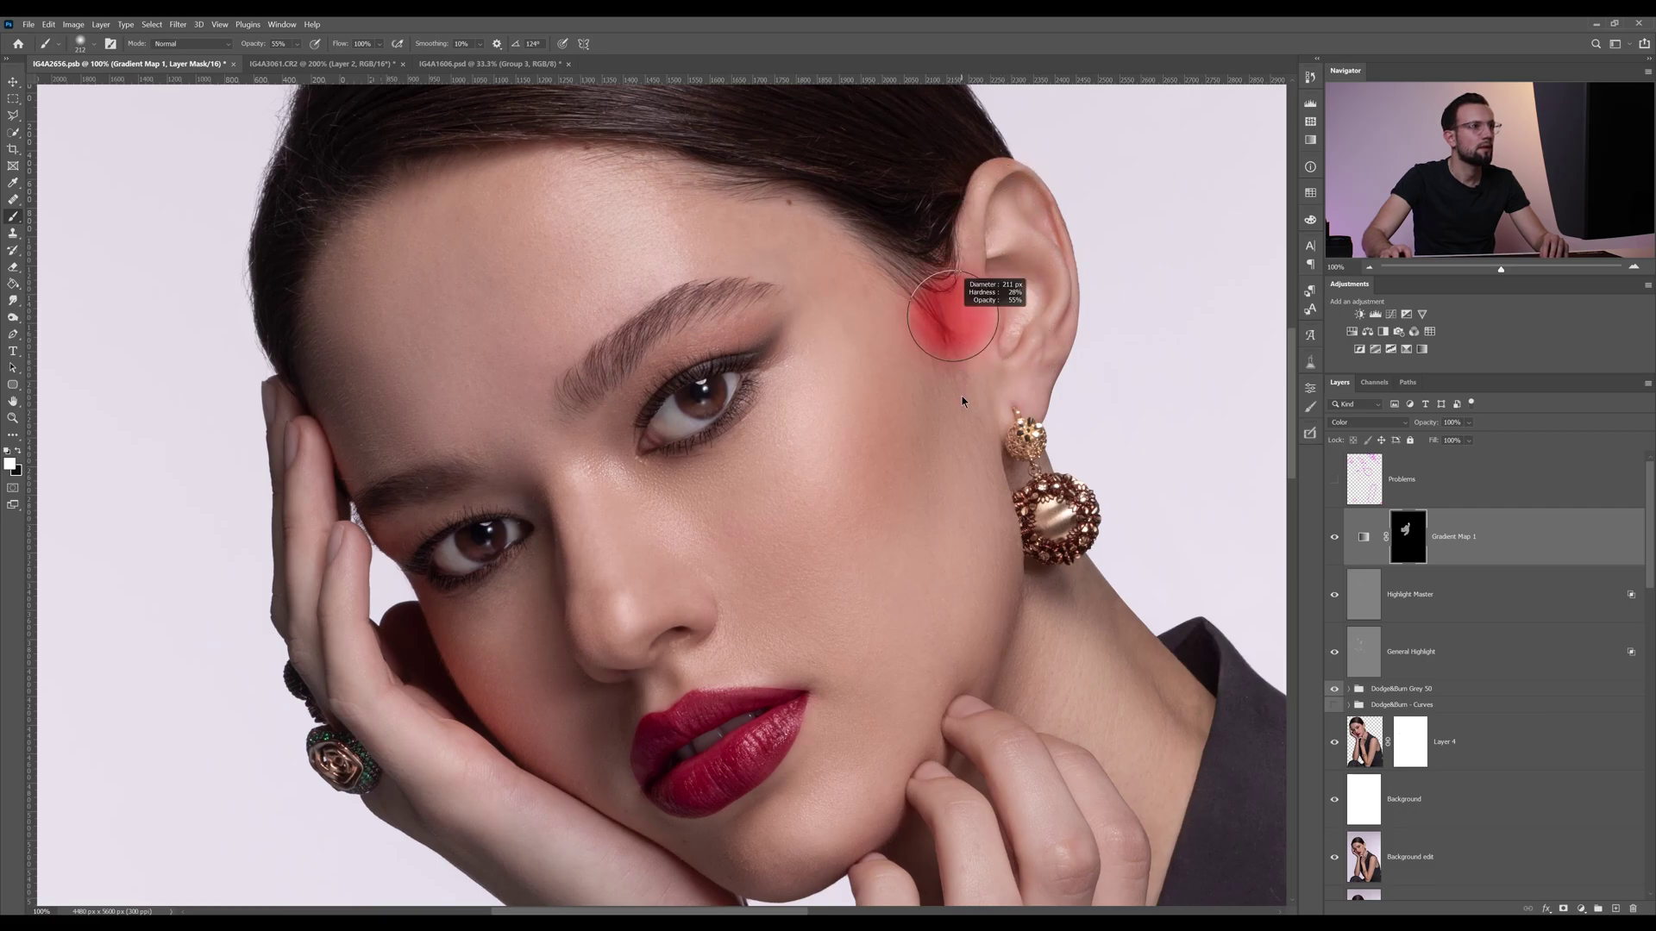
right_click(972, 345)
right_click(947, 335, "alt")
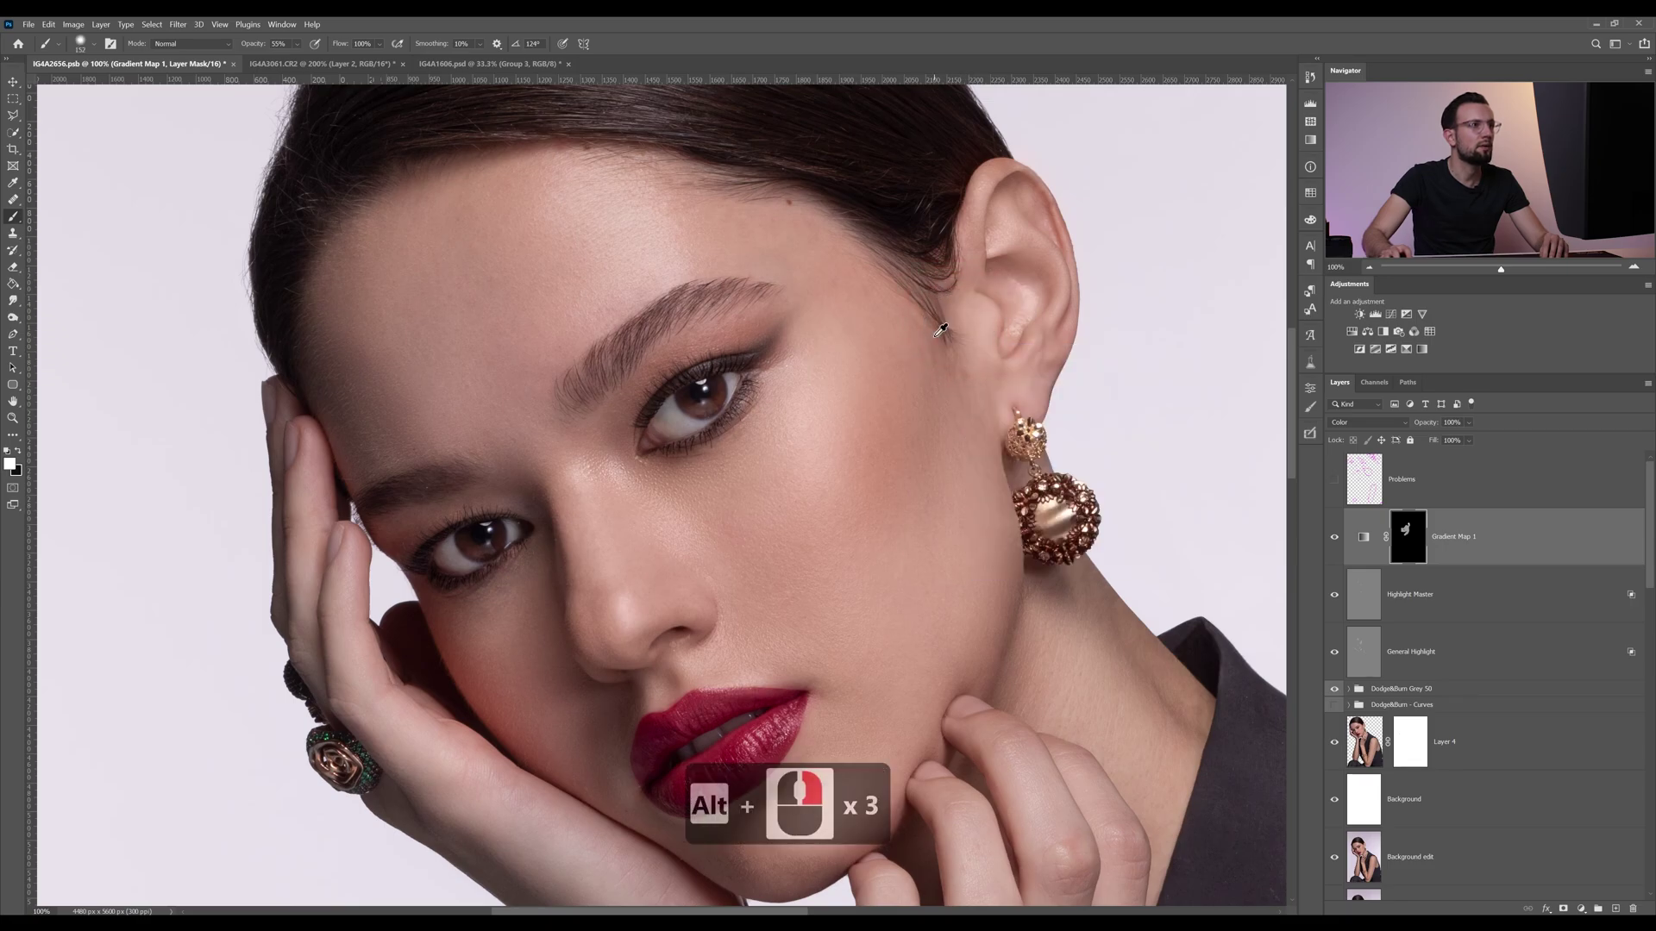
scroll(949, 345, "left", 3)
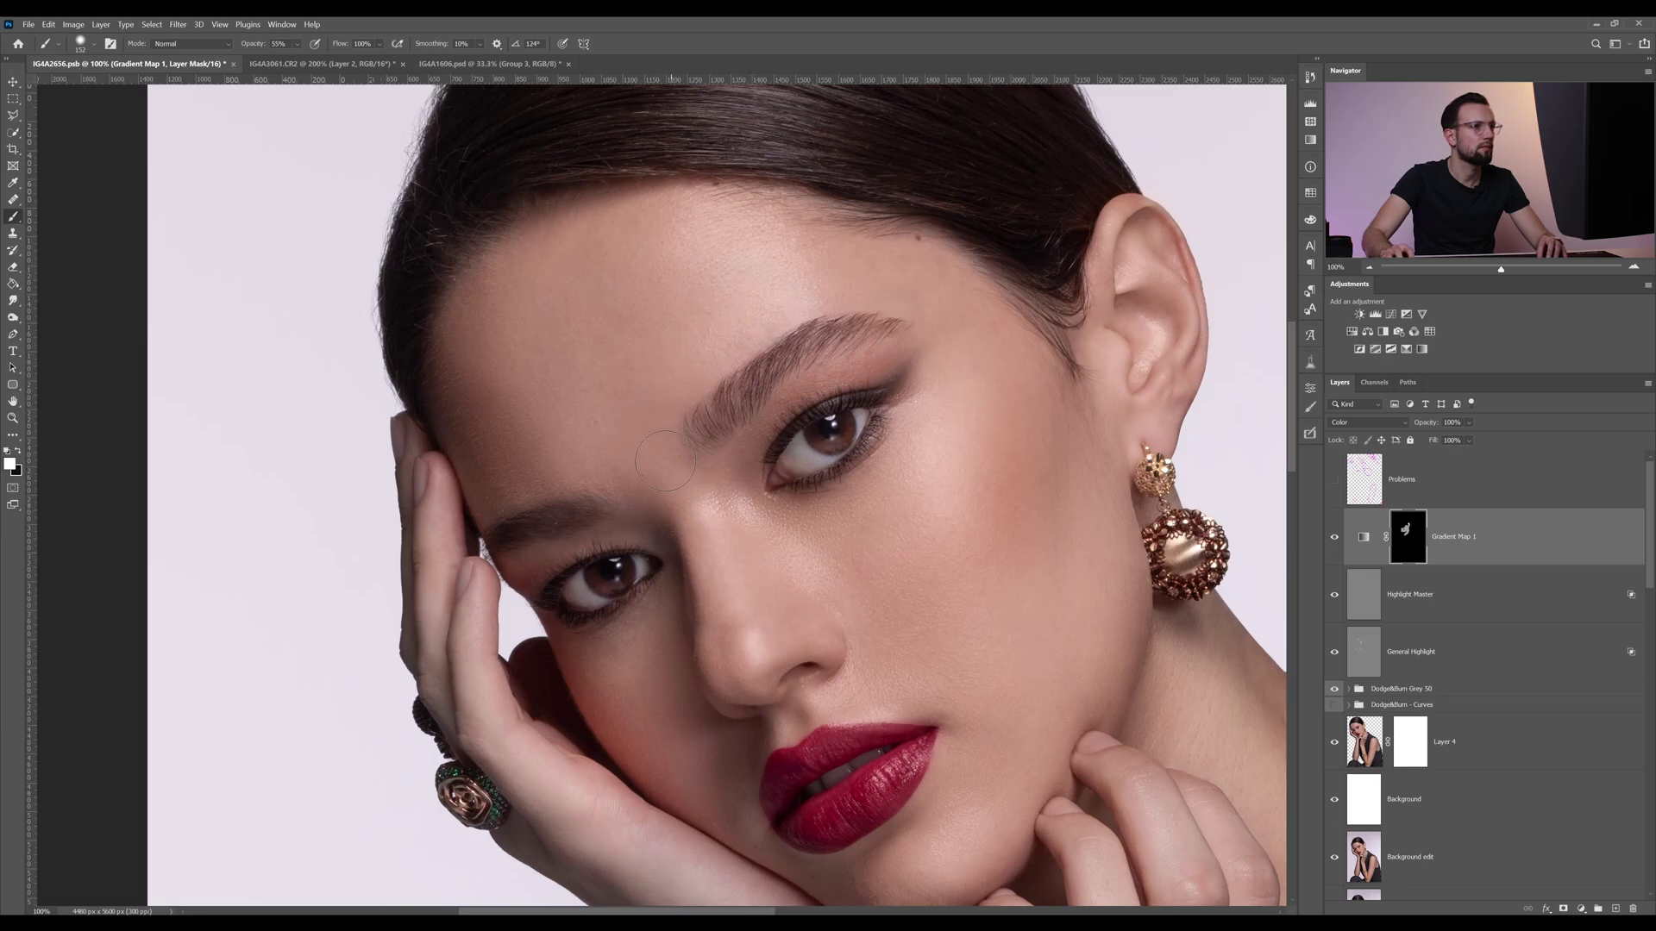
mouse_move(707, 517)
left_mouse_down()
mouse_move(750, 370)
mouse_move(673, 369)
left_mouse_up()
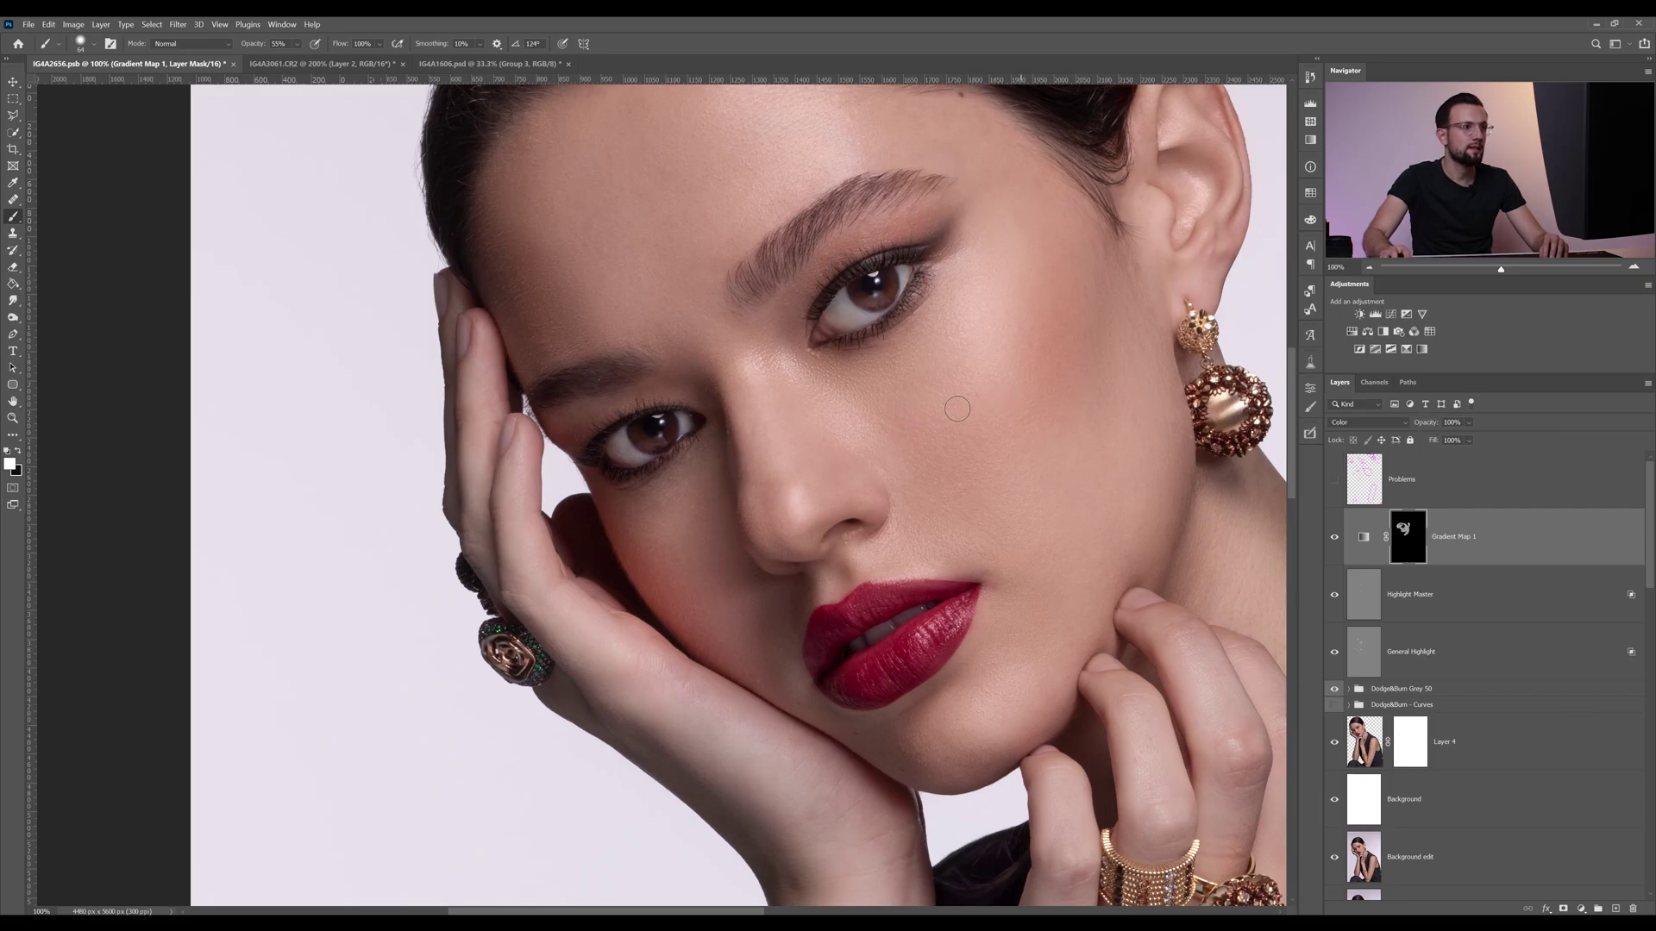
left_click_drag(874, 420, 904, 419)
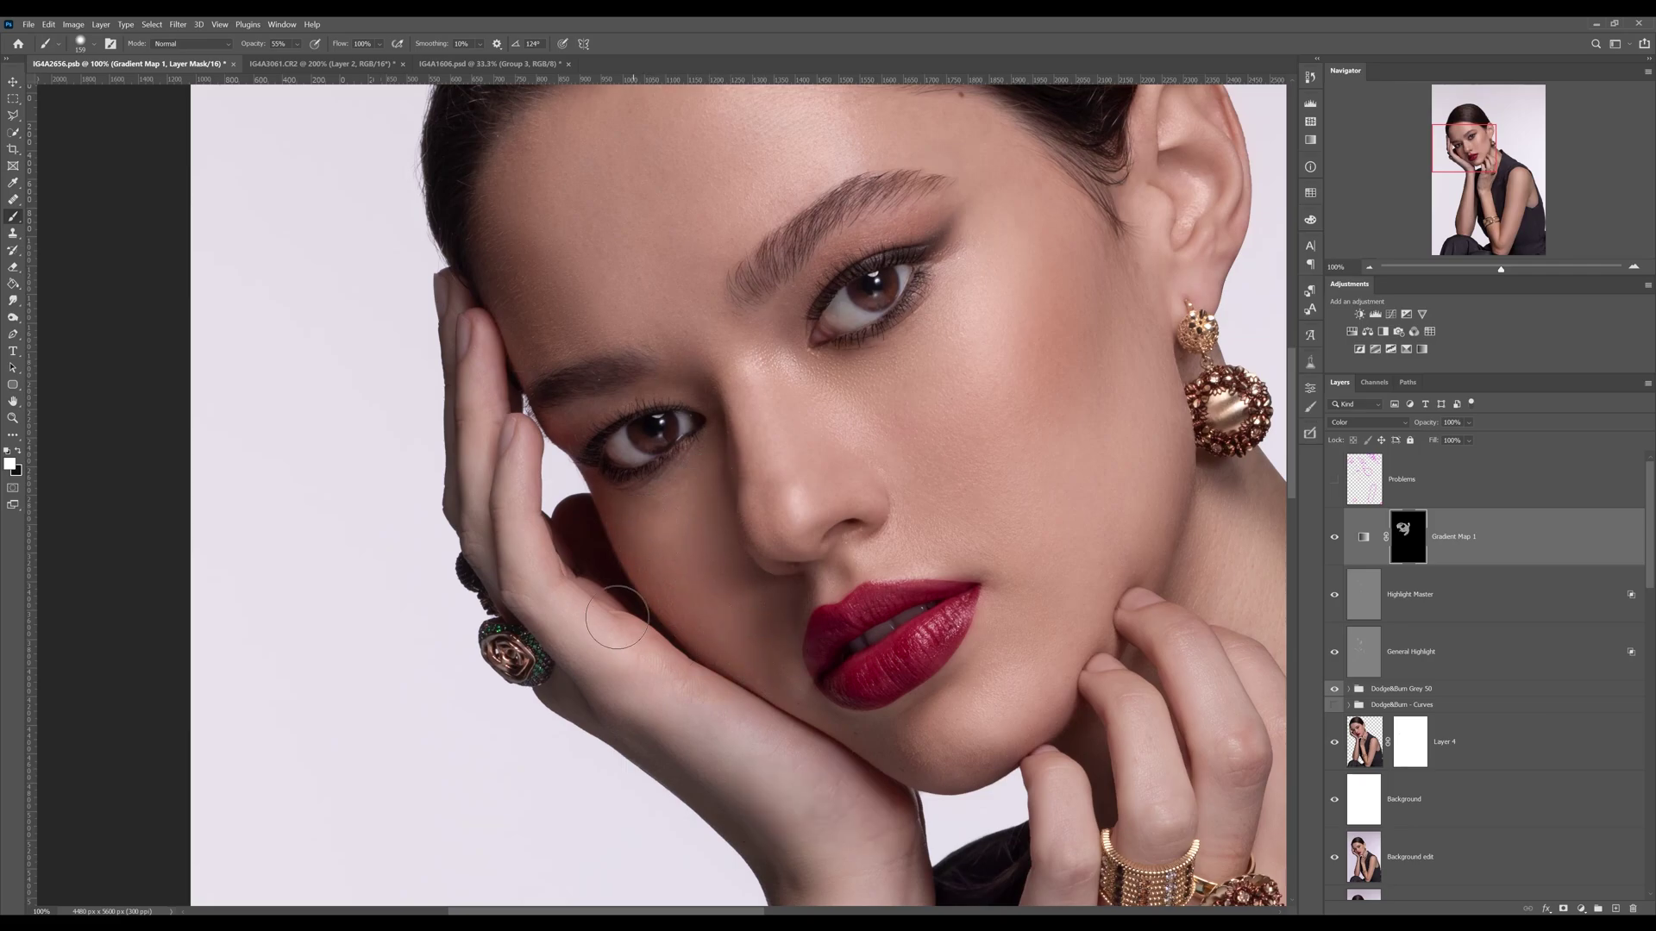
left_click_drag(580, 565, 565, 565)
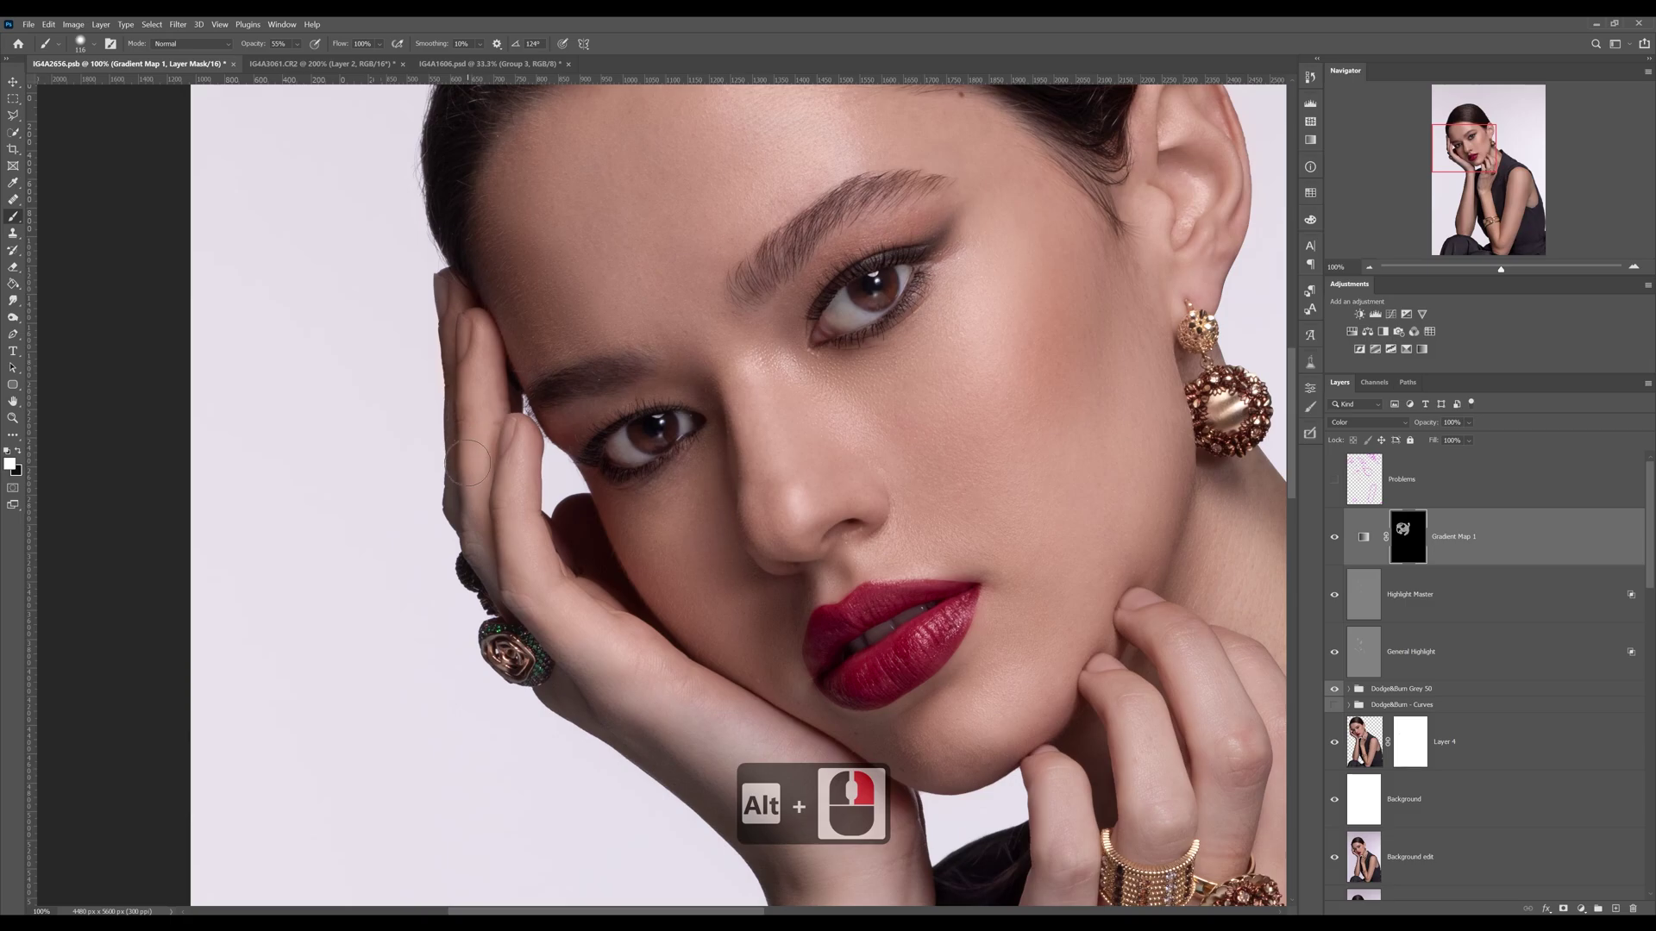
- Clean the finger edge with black, then paint white over the knuckle and wrist
key("z")
left_click_drag(414, 369, 458, 371)
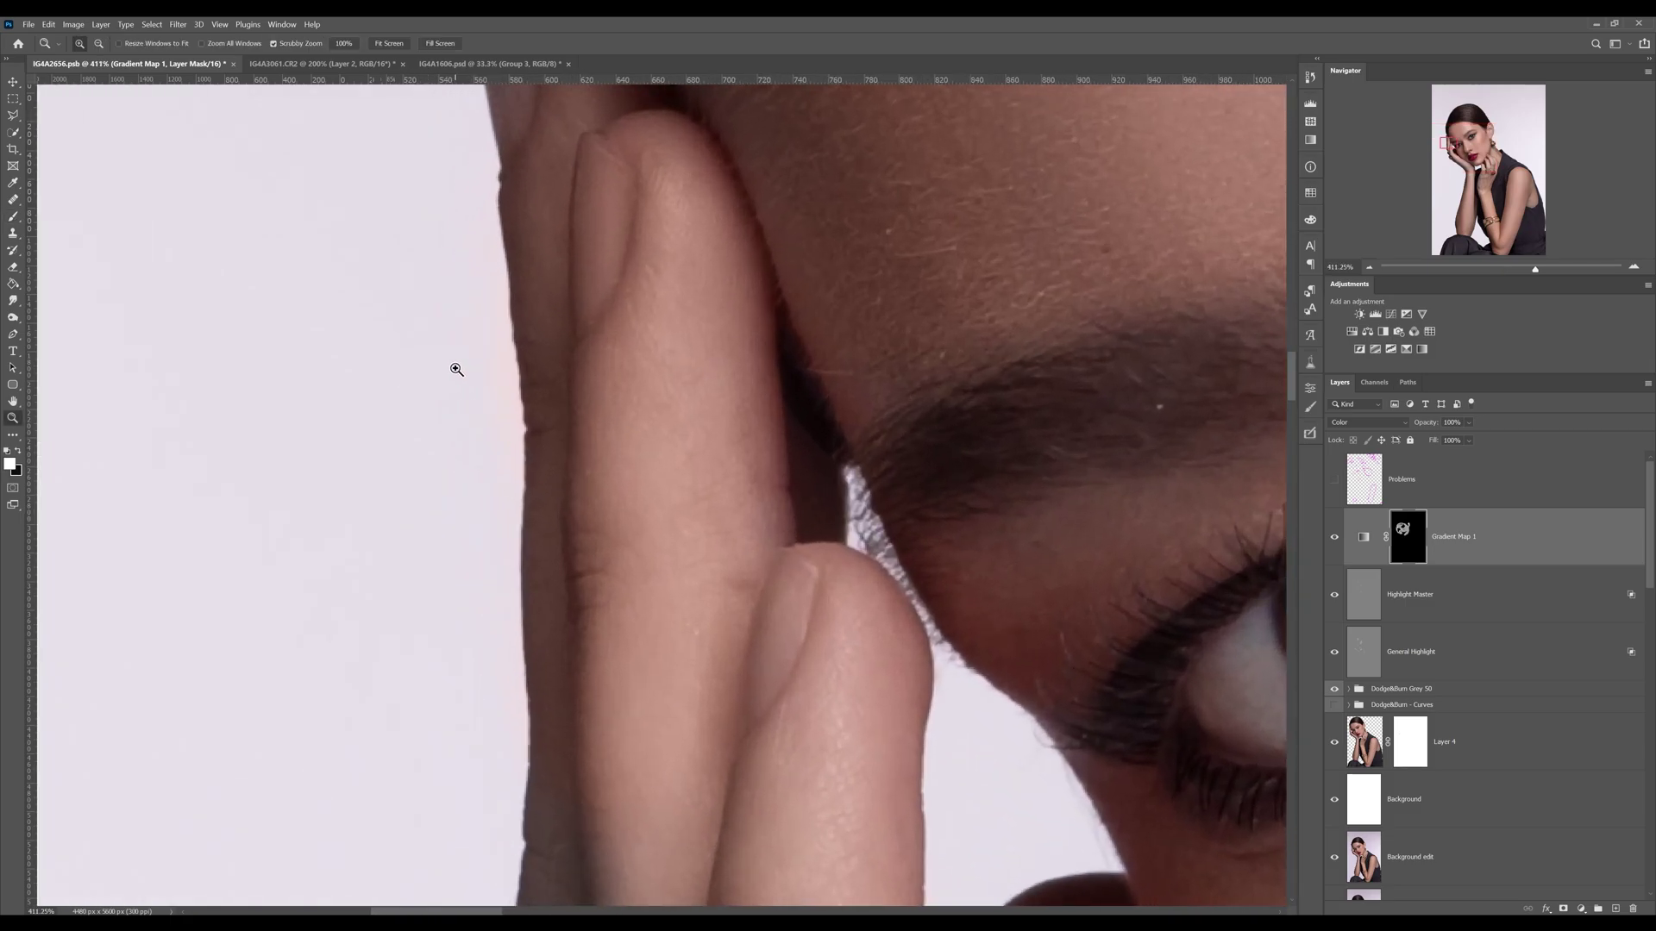
key("b")
key("x")
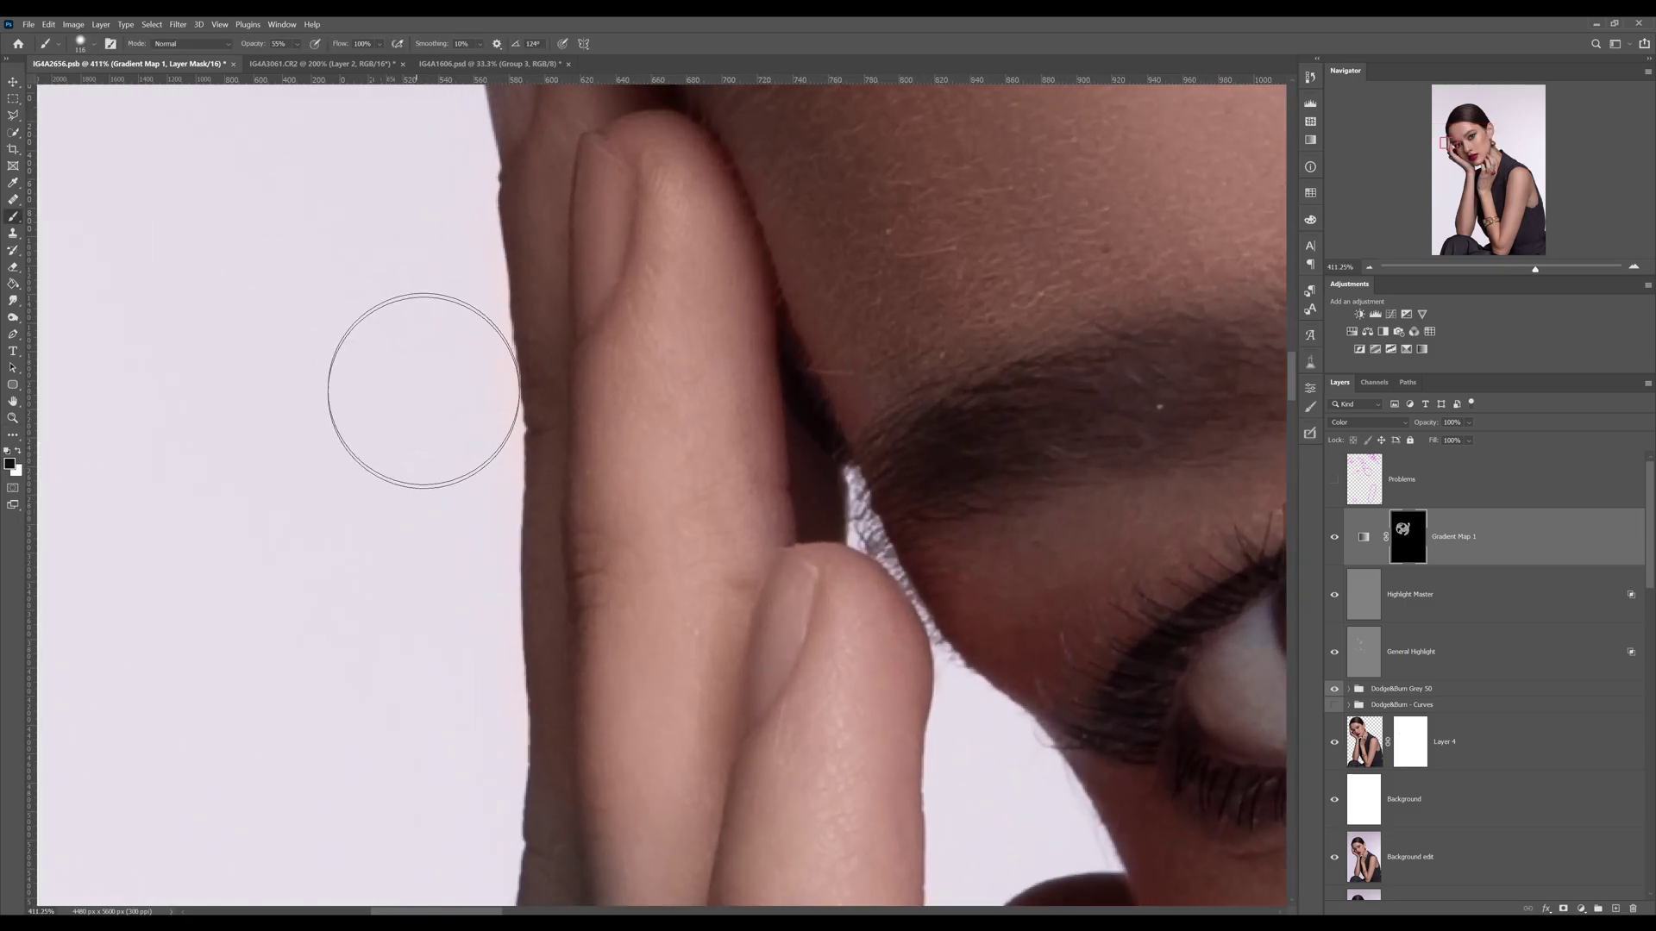
key("z")
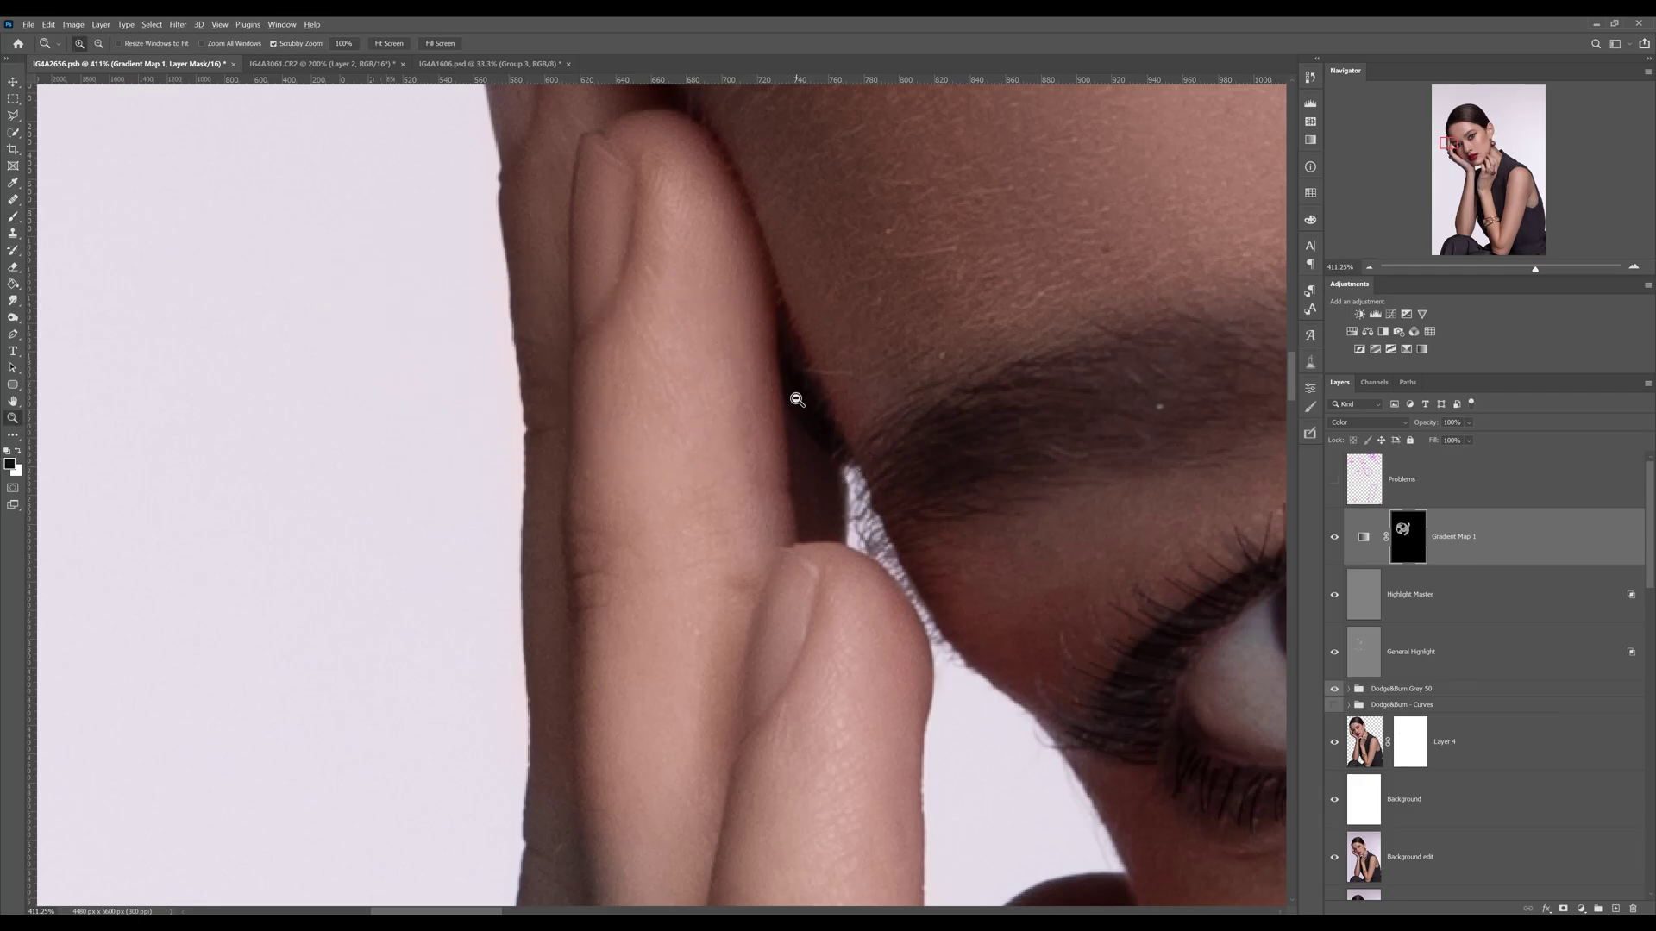
left_click(797, 400, "alt")
left_click(797, 400, "alt")
left_click(797, 400, "alt")
left_click(797, 400, "alt")
key("b")
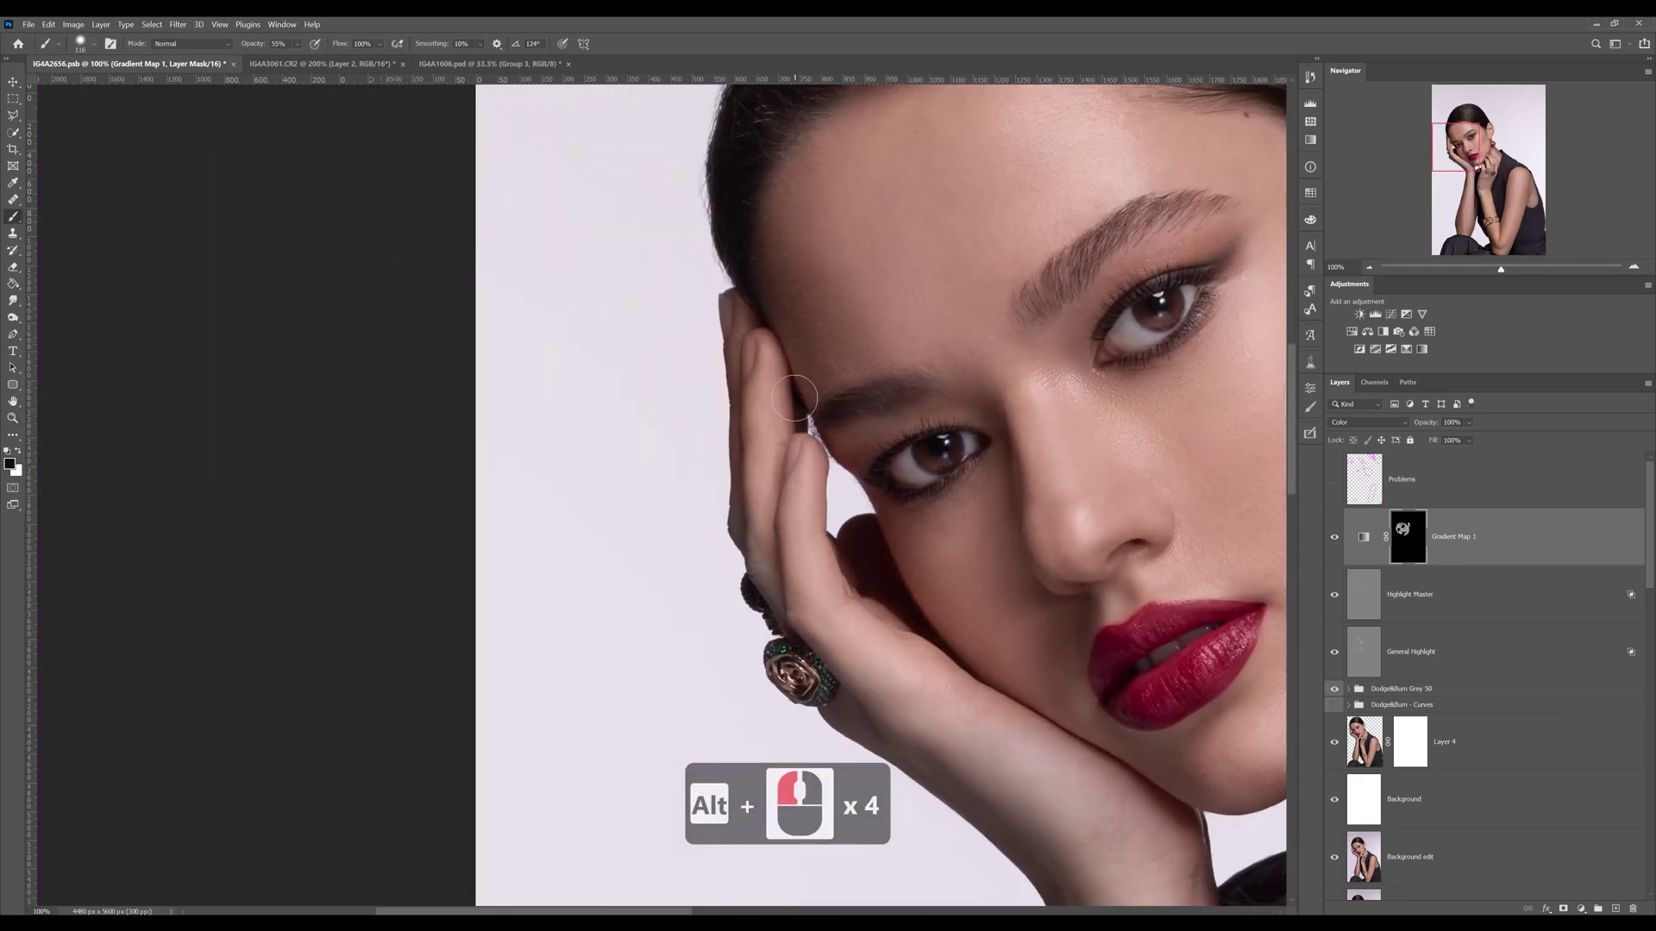
key("x")
left_click_drag(809, 605, 636, 458)
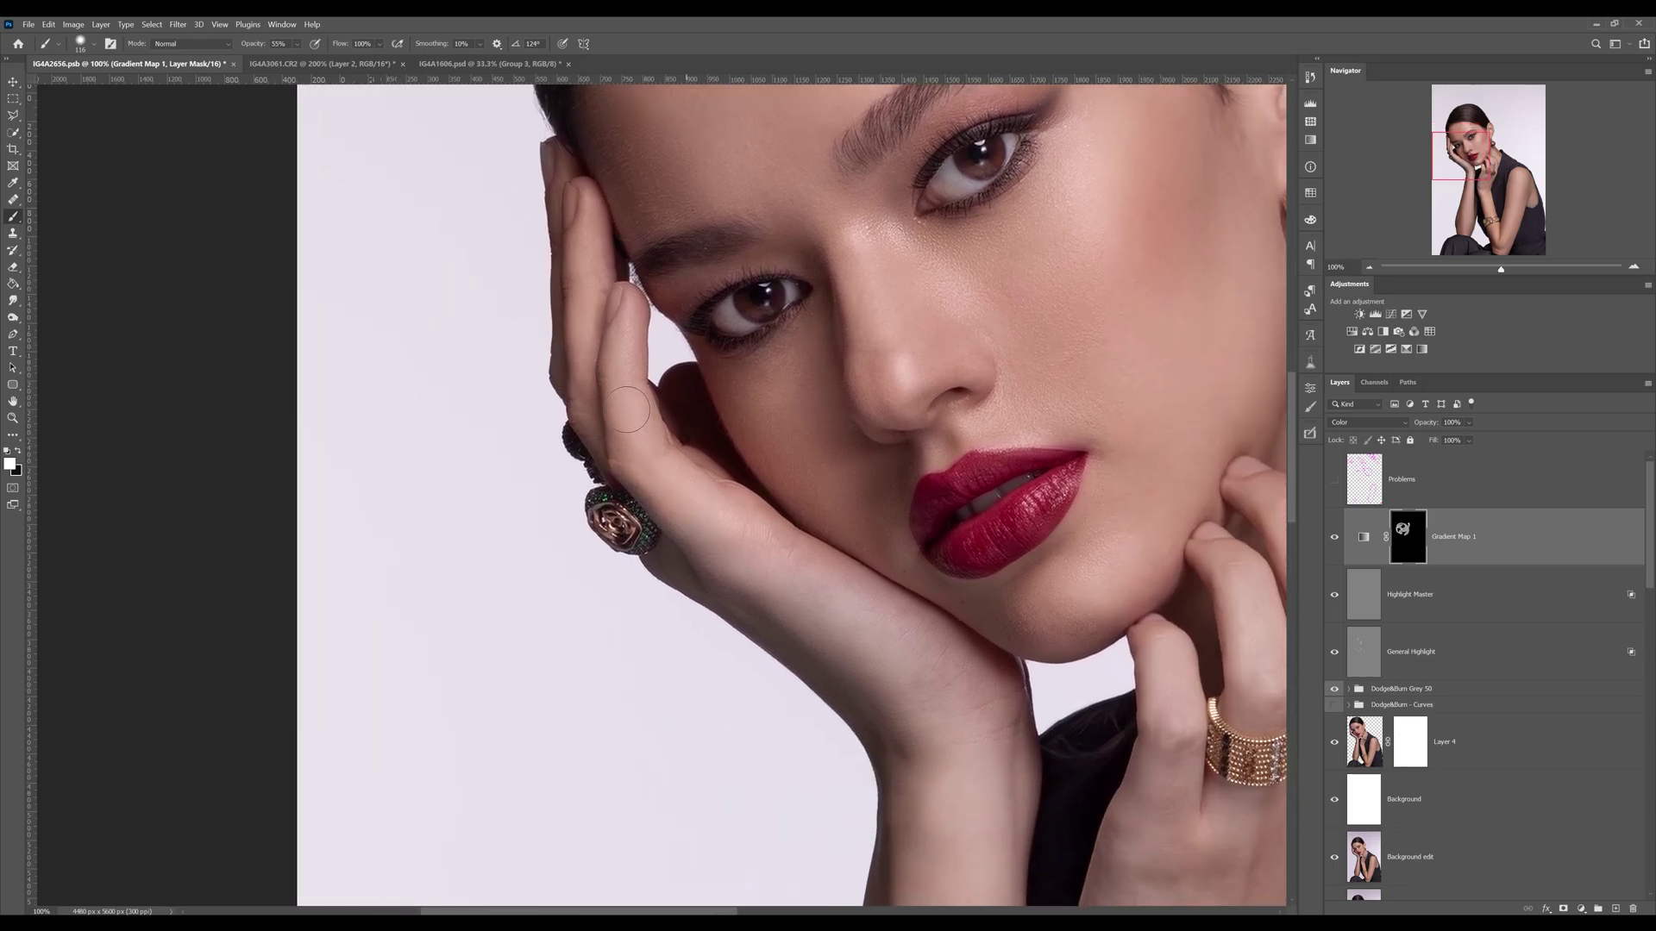
mouse_move(678, 541)
left_mouse_down()
mouse_move(700, 545)
mouse_move(669, 565)
mouse_move(775, 616)
mouse_move(697, 526)
left_mouse_up()
mouse_move(775, 602)
left_mouse_down()
mouse_move(852, 664)
mouse_move(736, 591)
mouse_move(870, 701)
mouse_move(839, 647)
mouse_move(898, 699)
left_mouse_up()
left_click_drag(986, 702, 876, 436)
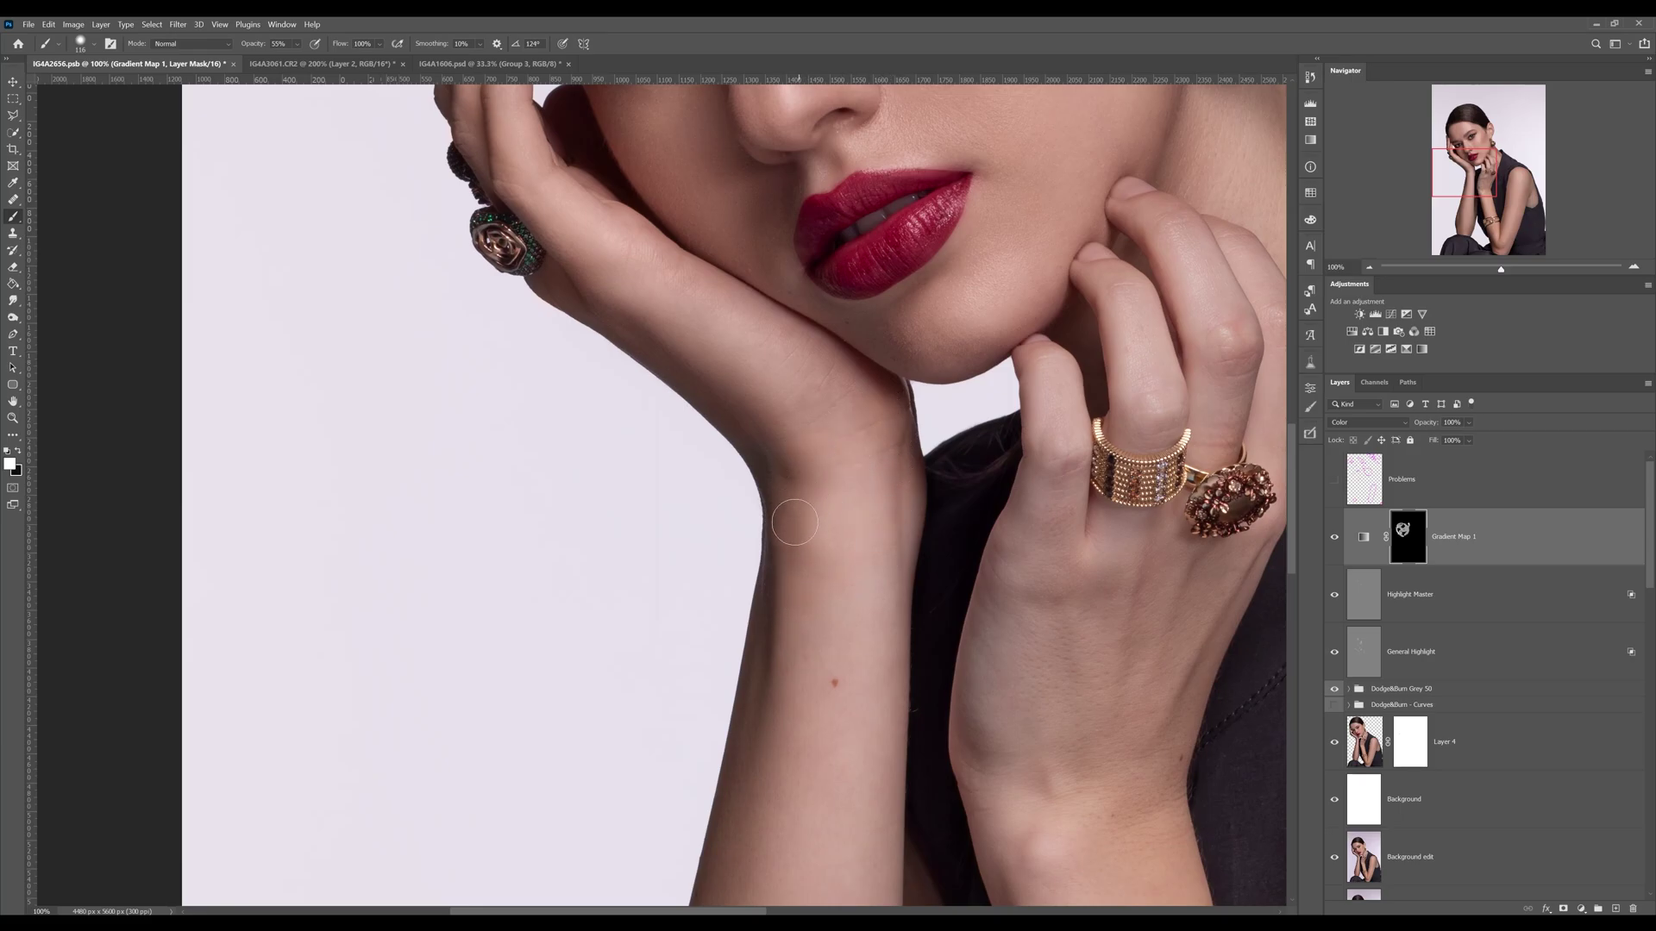
- At 50% zoom, paint the forearms and bracelet area with a 198 px brush
key("z")
left_click(850, 518, "alt")
left_click(849, 518, "alt")
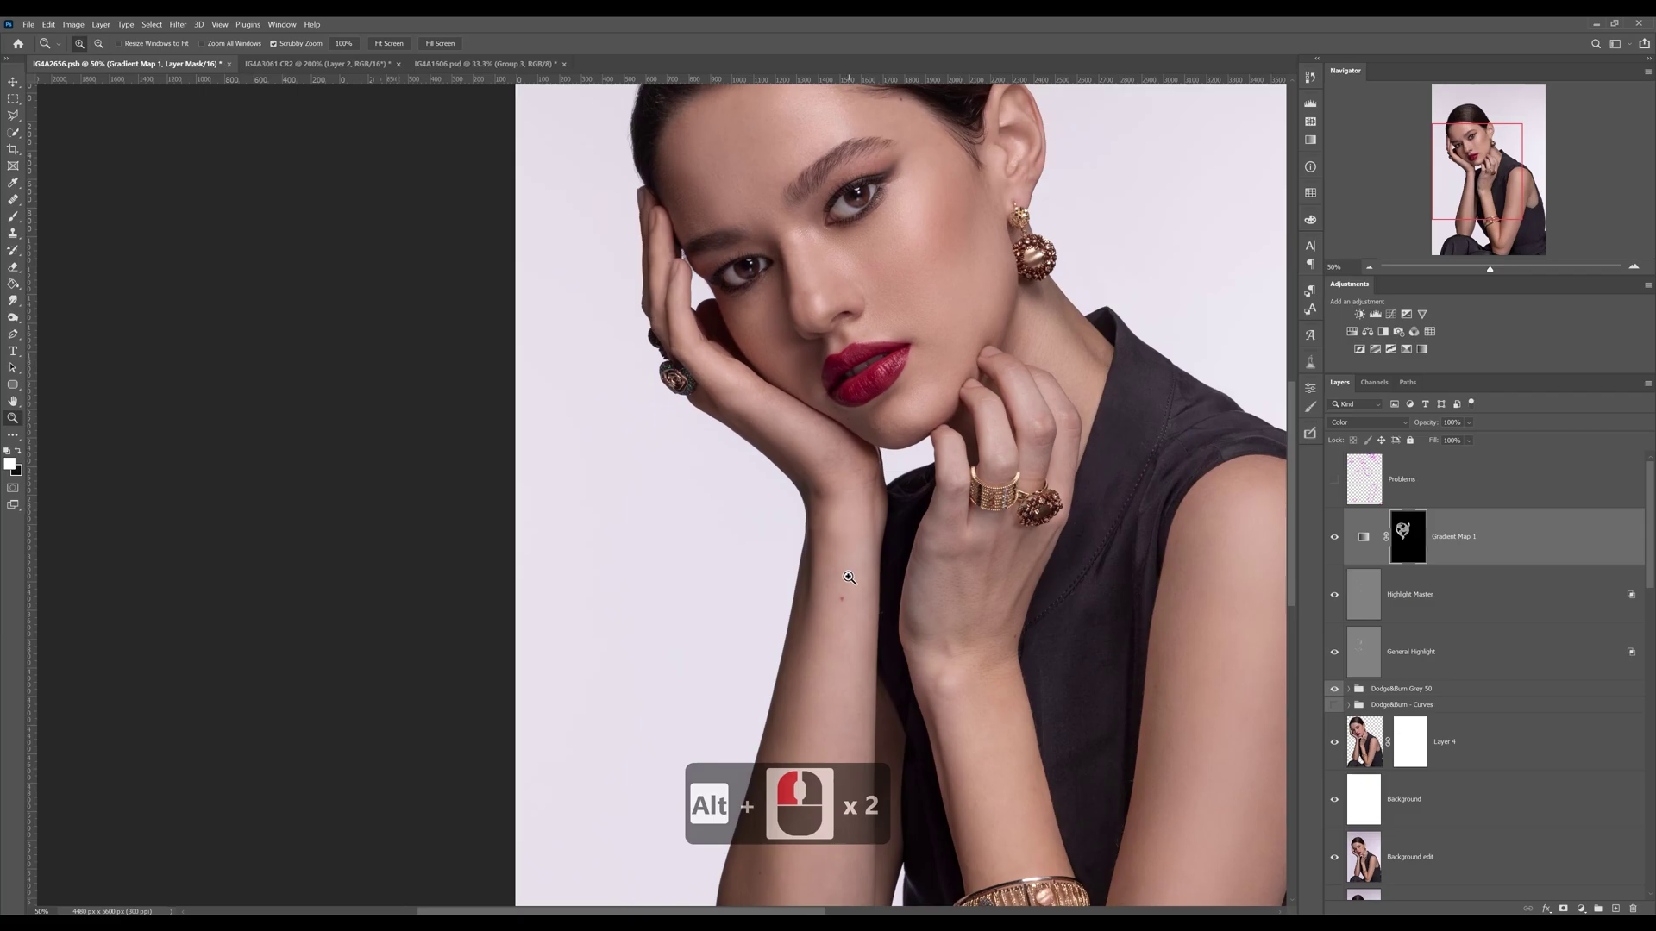
left_click_drag(872, 602, 846, 450)
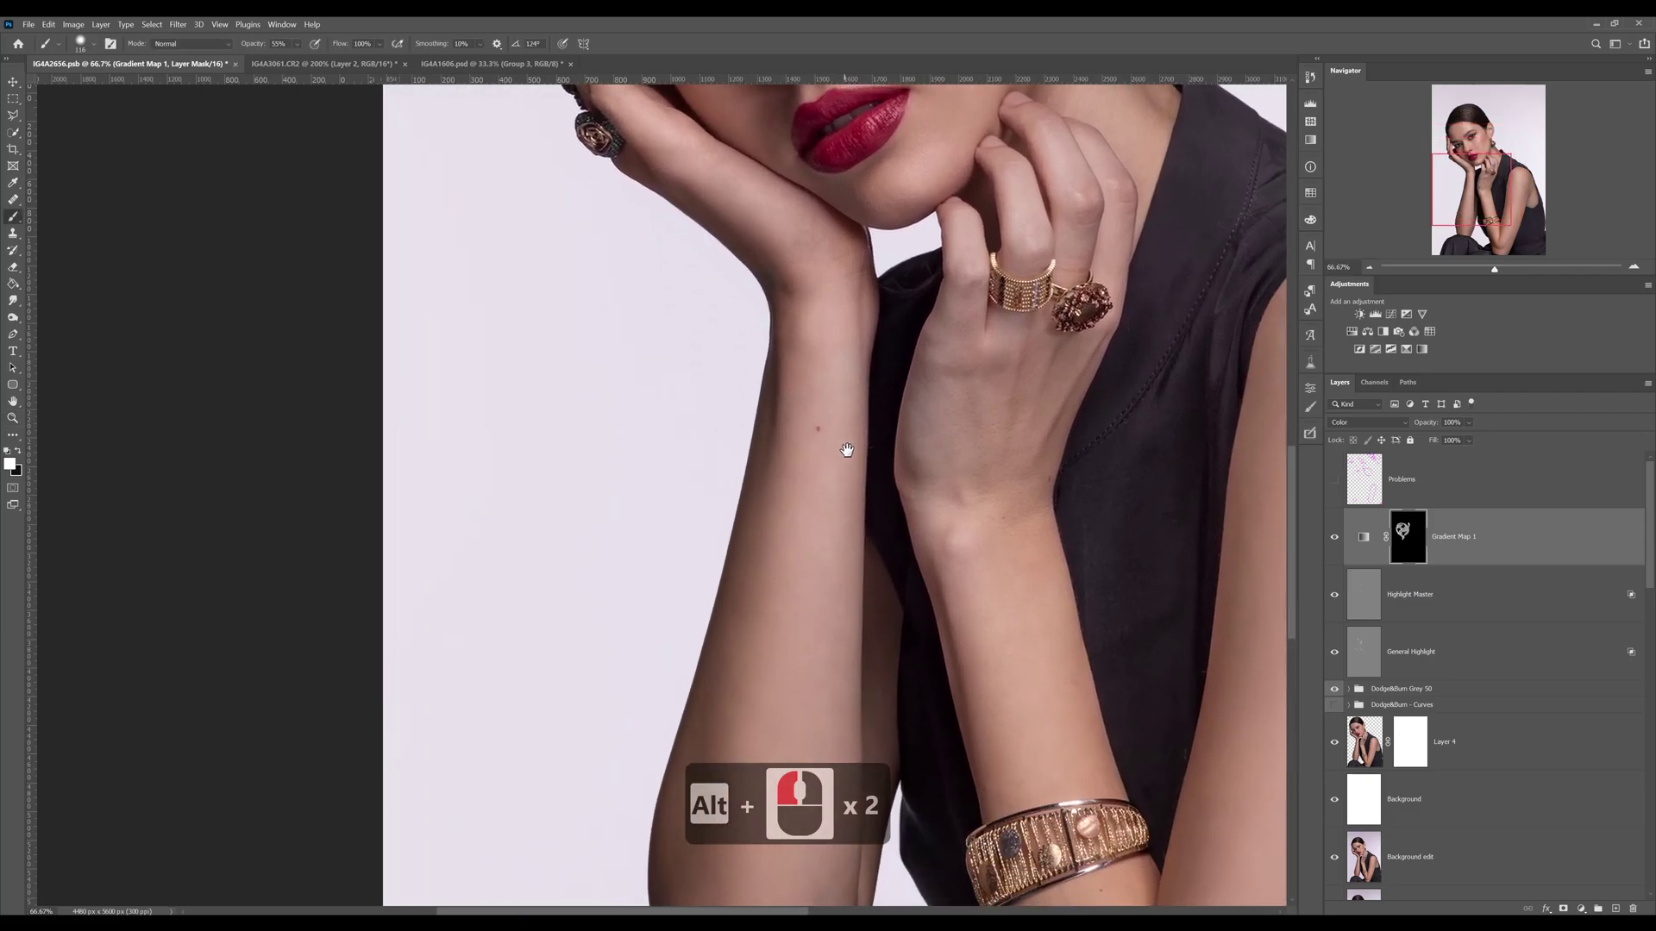
right_click(814, 367, "alt")
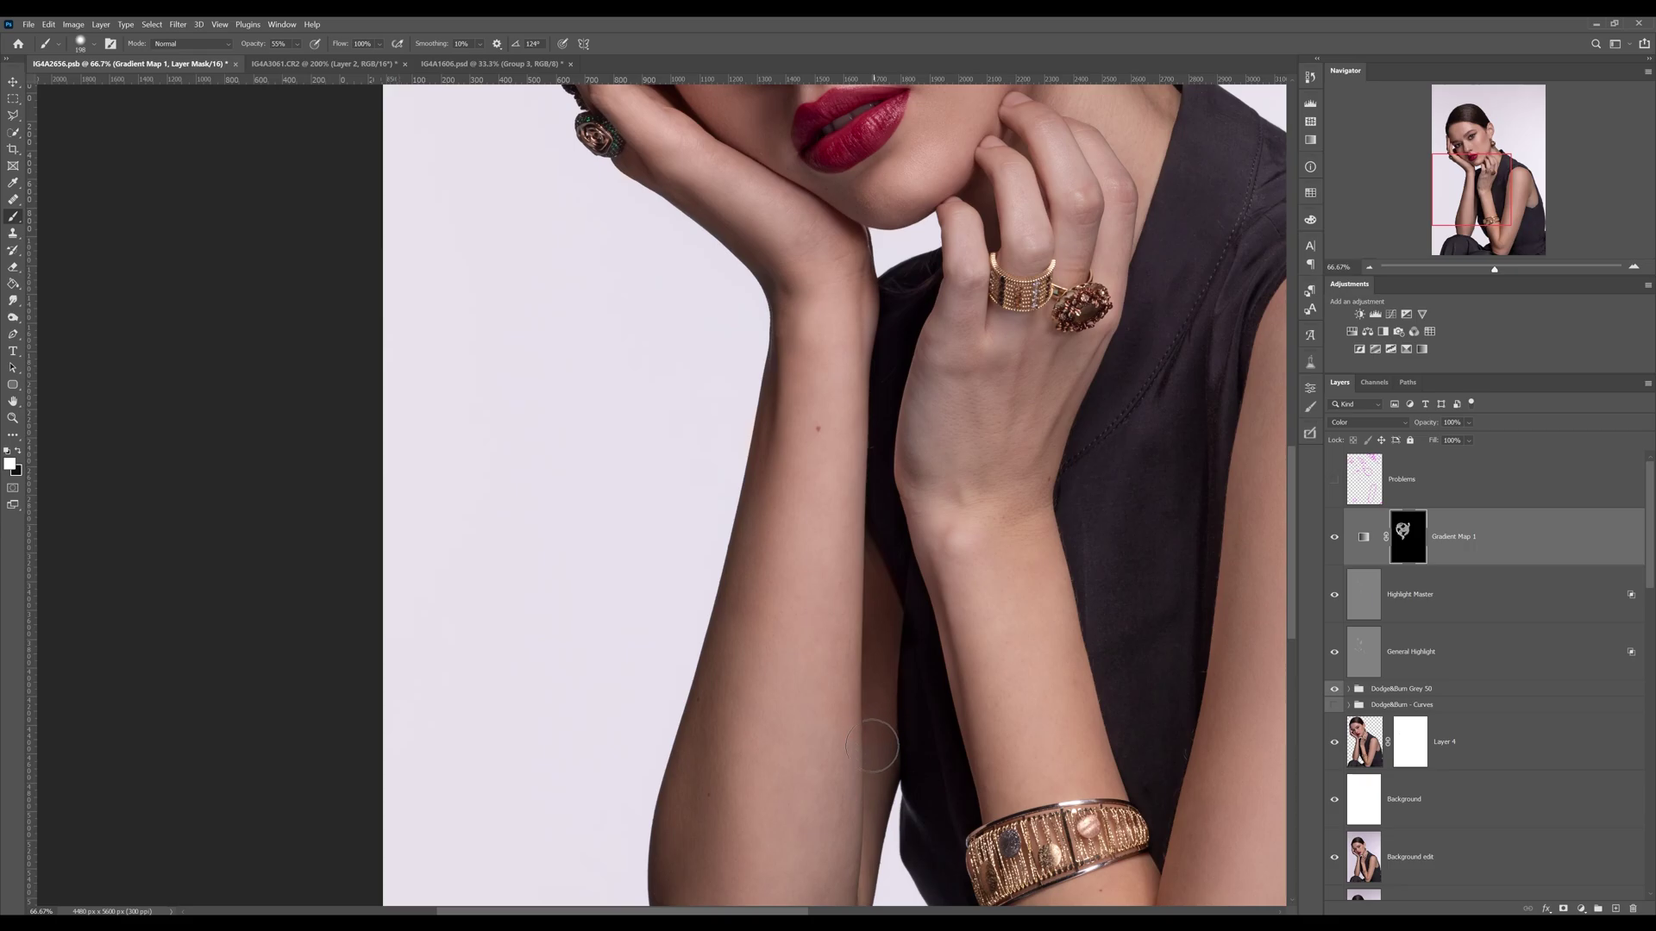
left_click_drag(850, 822, 853, 688)
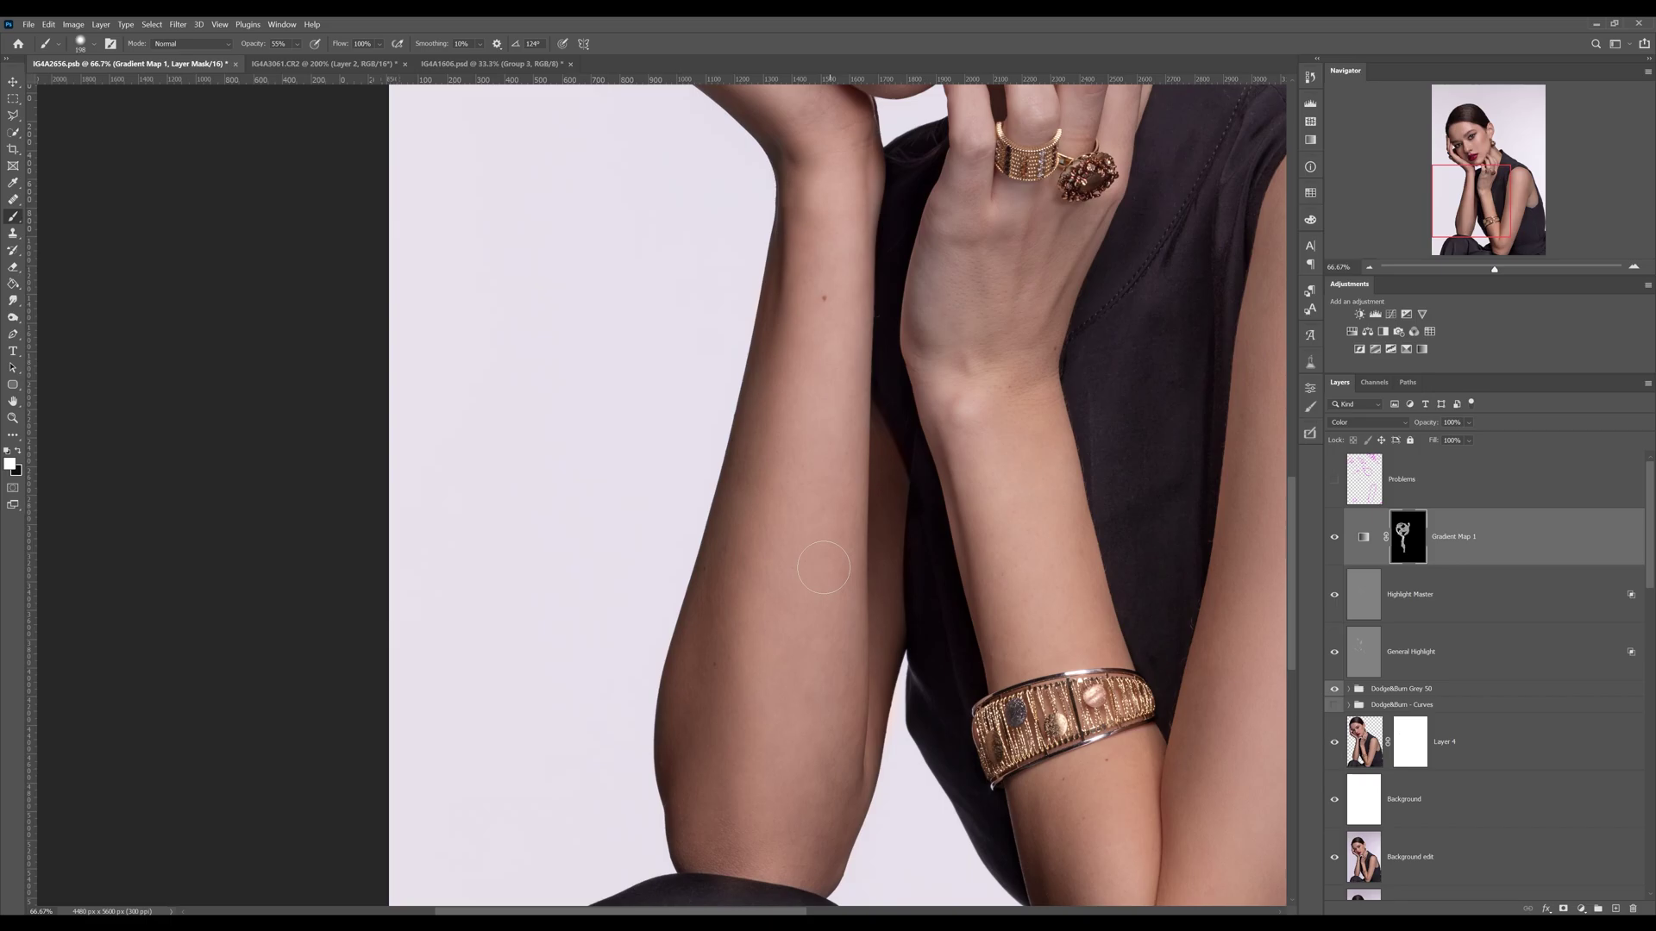
scroll(819, 431, "up", 3)
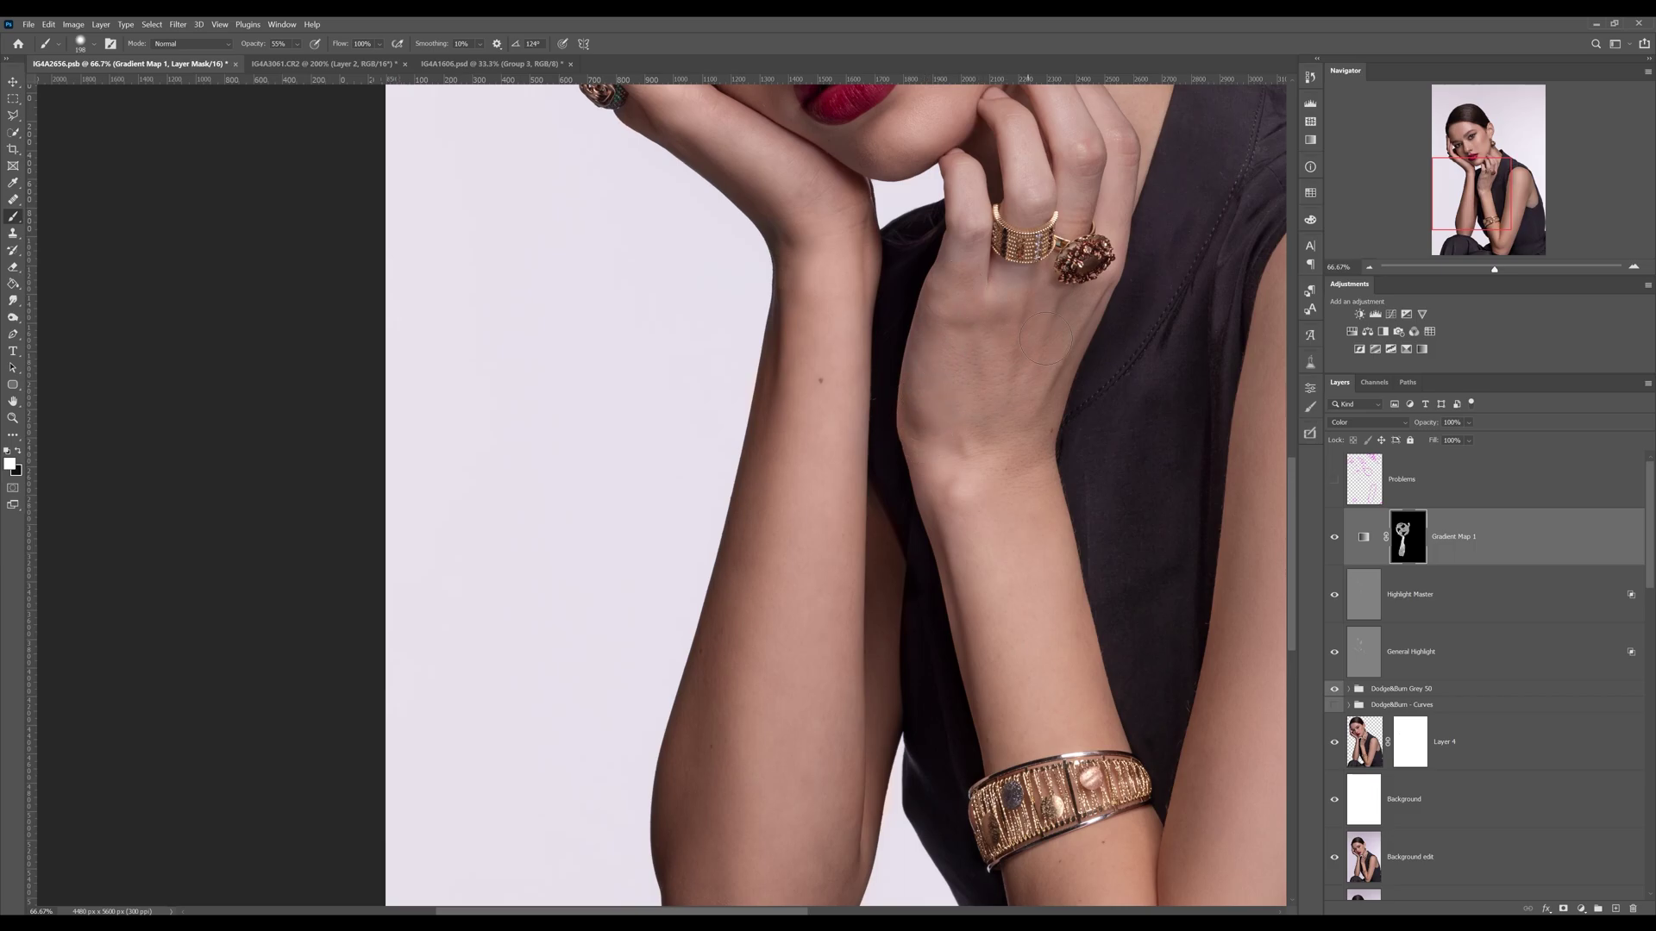
scroll(949, 560, "down", 3)
scroll(871, 431, "right", 3)
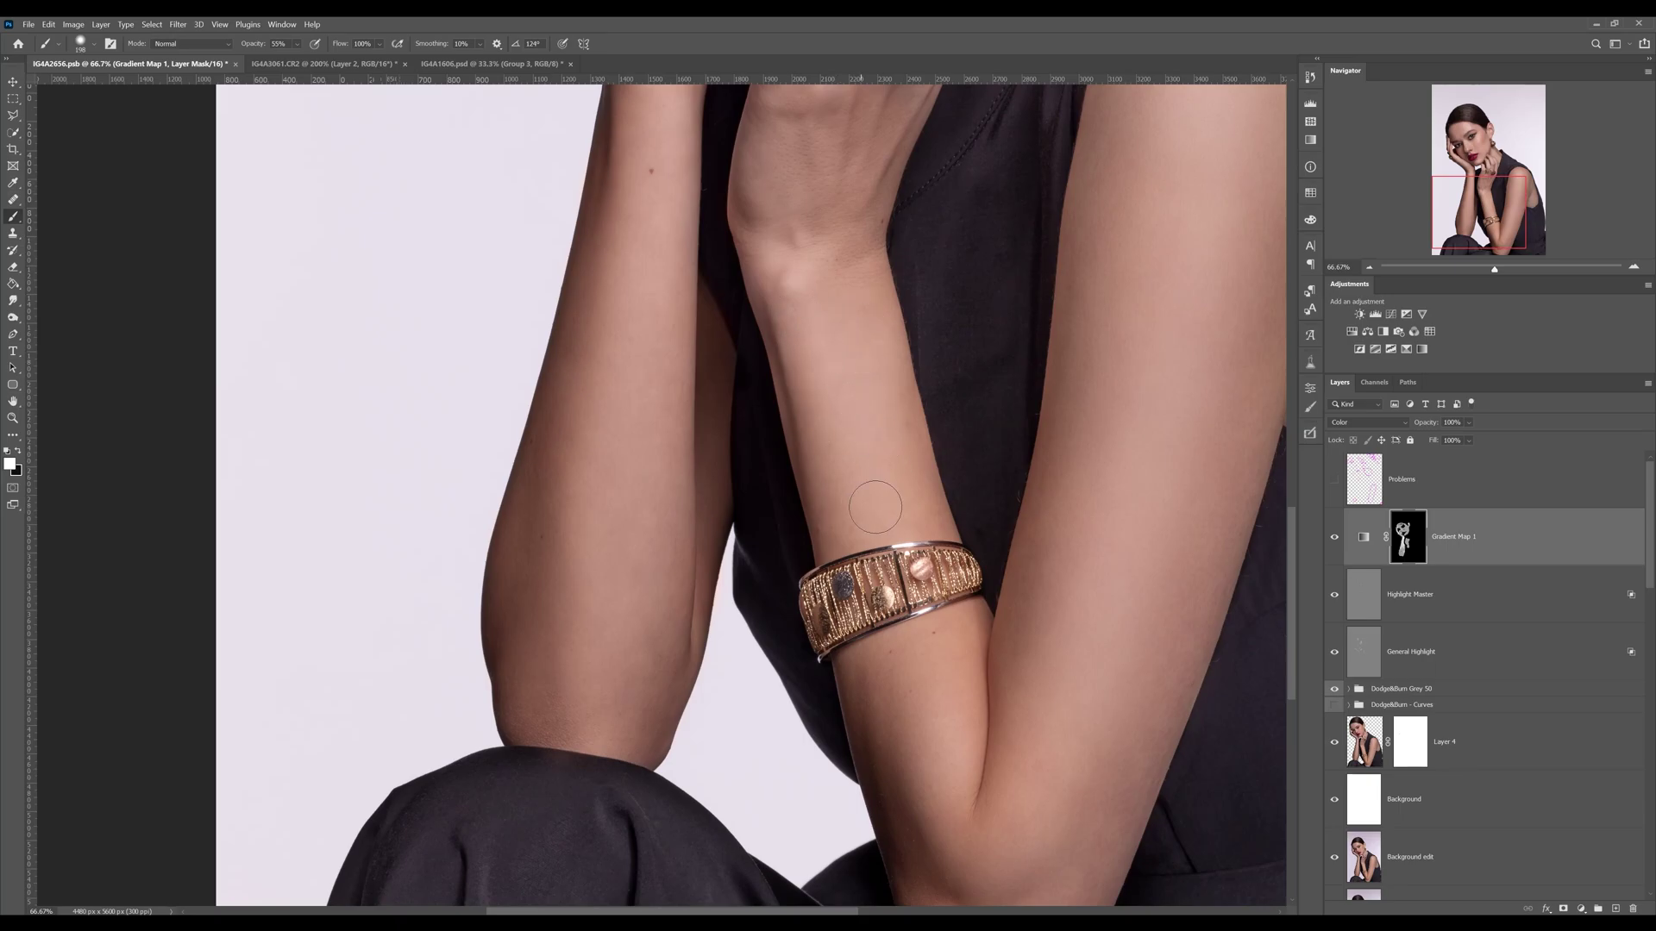
scroll(835, 498, "down", 3)
scroll(835, 498, "right", 1)
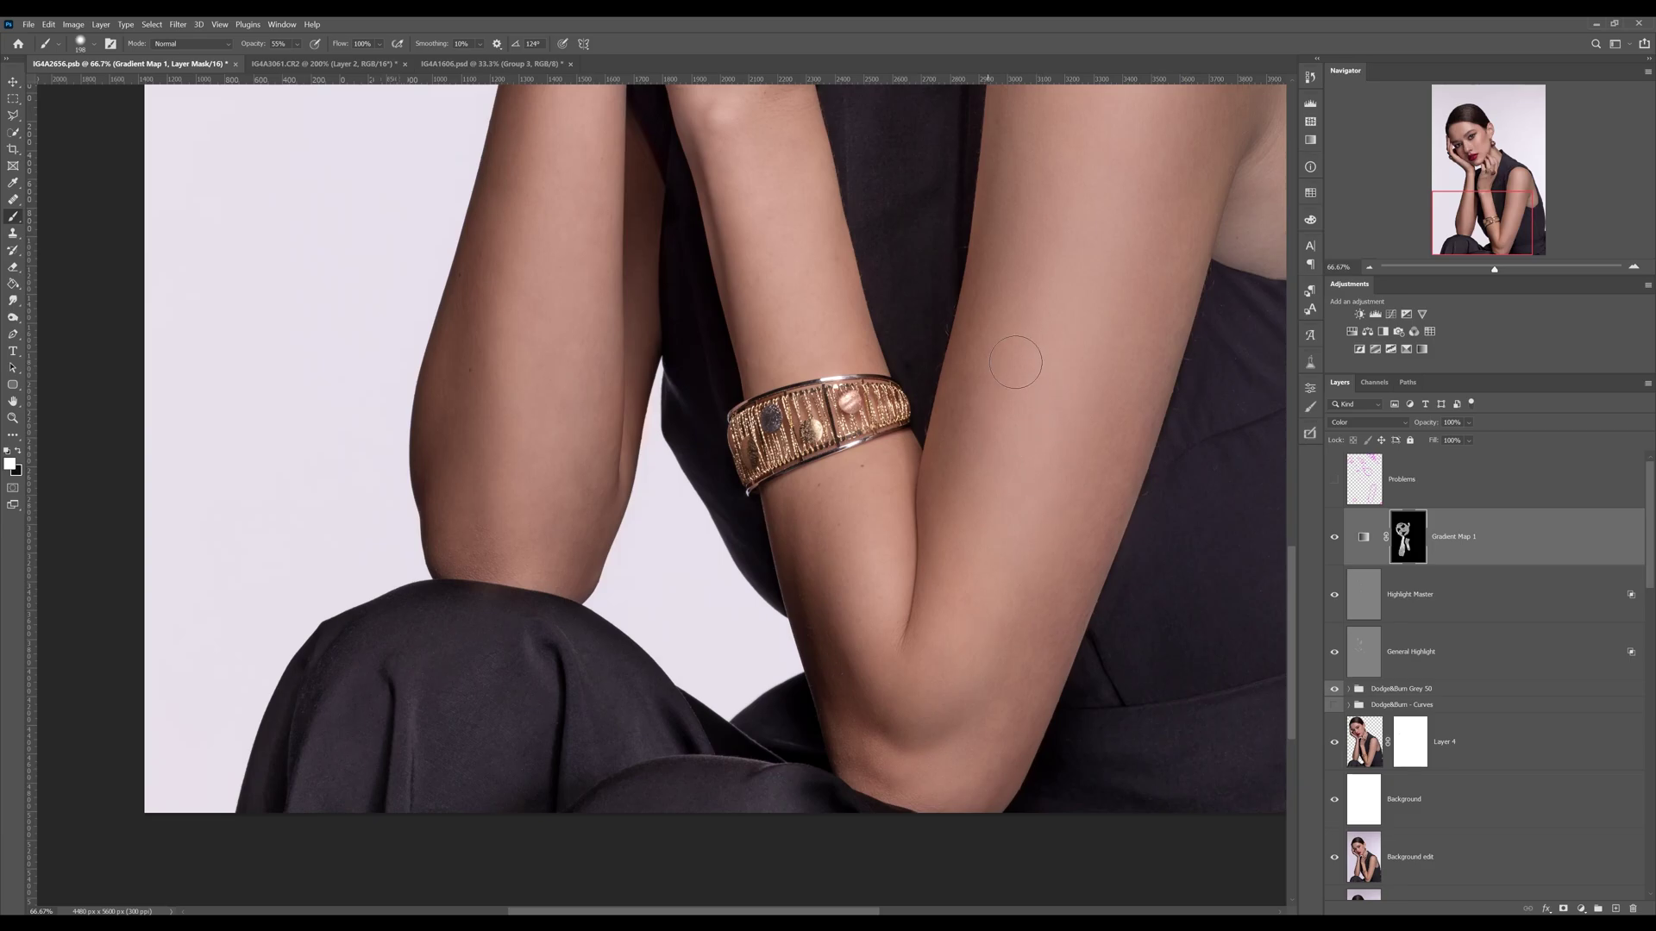
- Continue painting the toning over the upper arm, shoulder and along the forearm
left_click_drag(1075, 250, 888, 437)
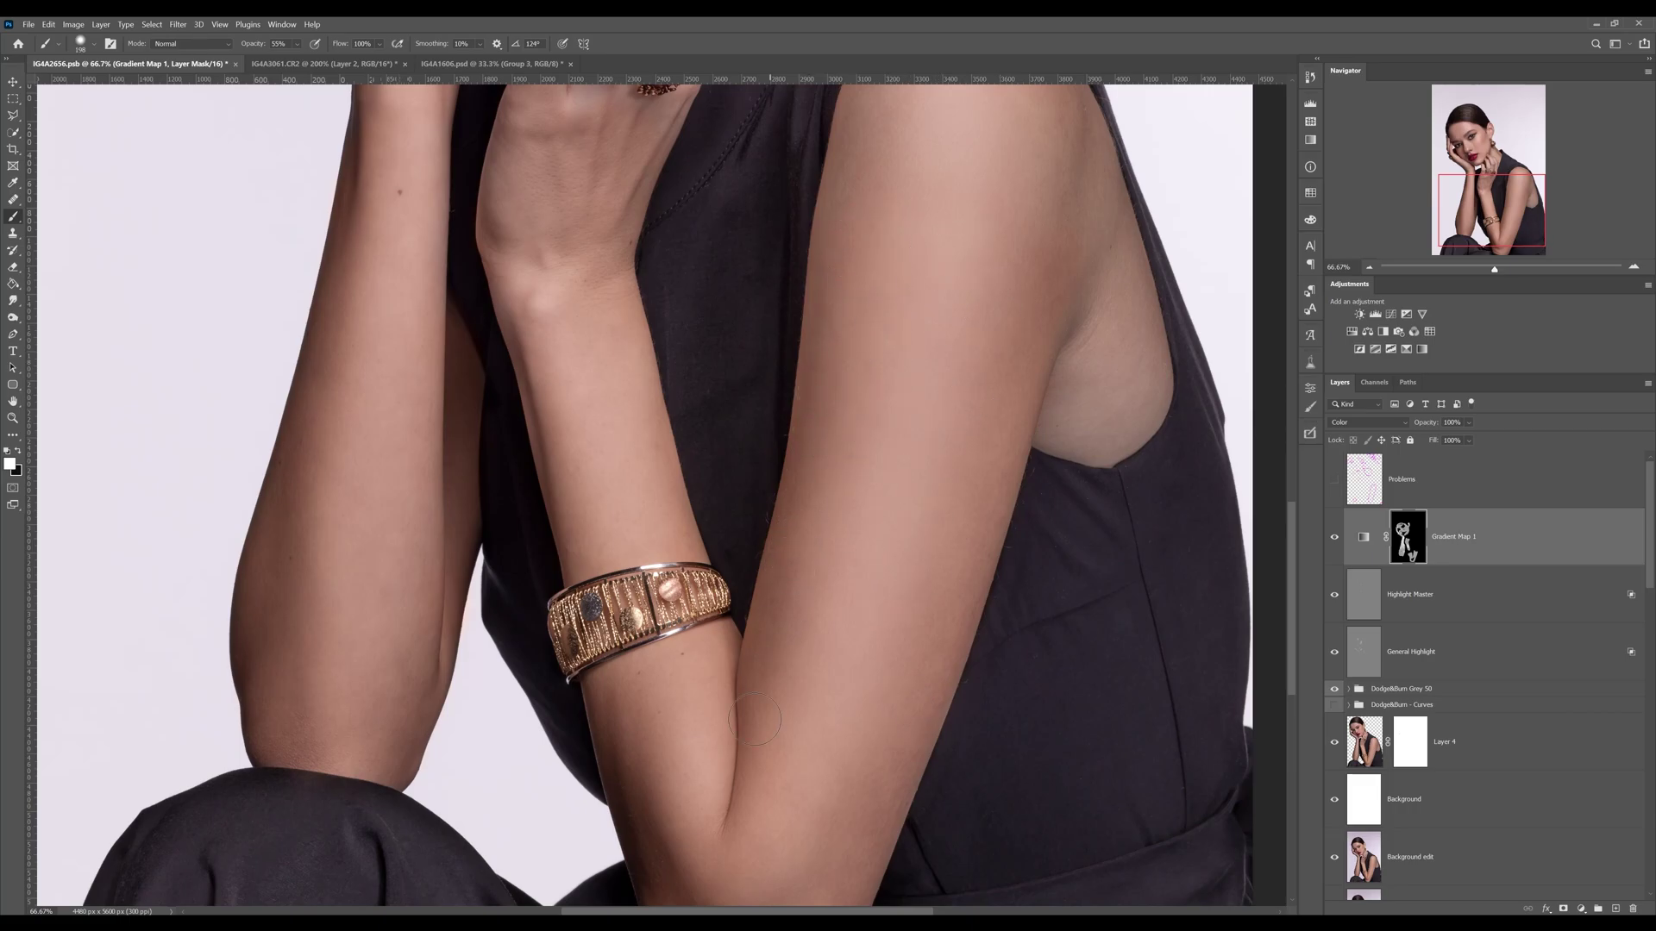
left_click_drag(920, 373, 826, 597)
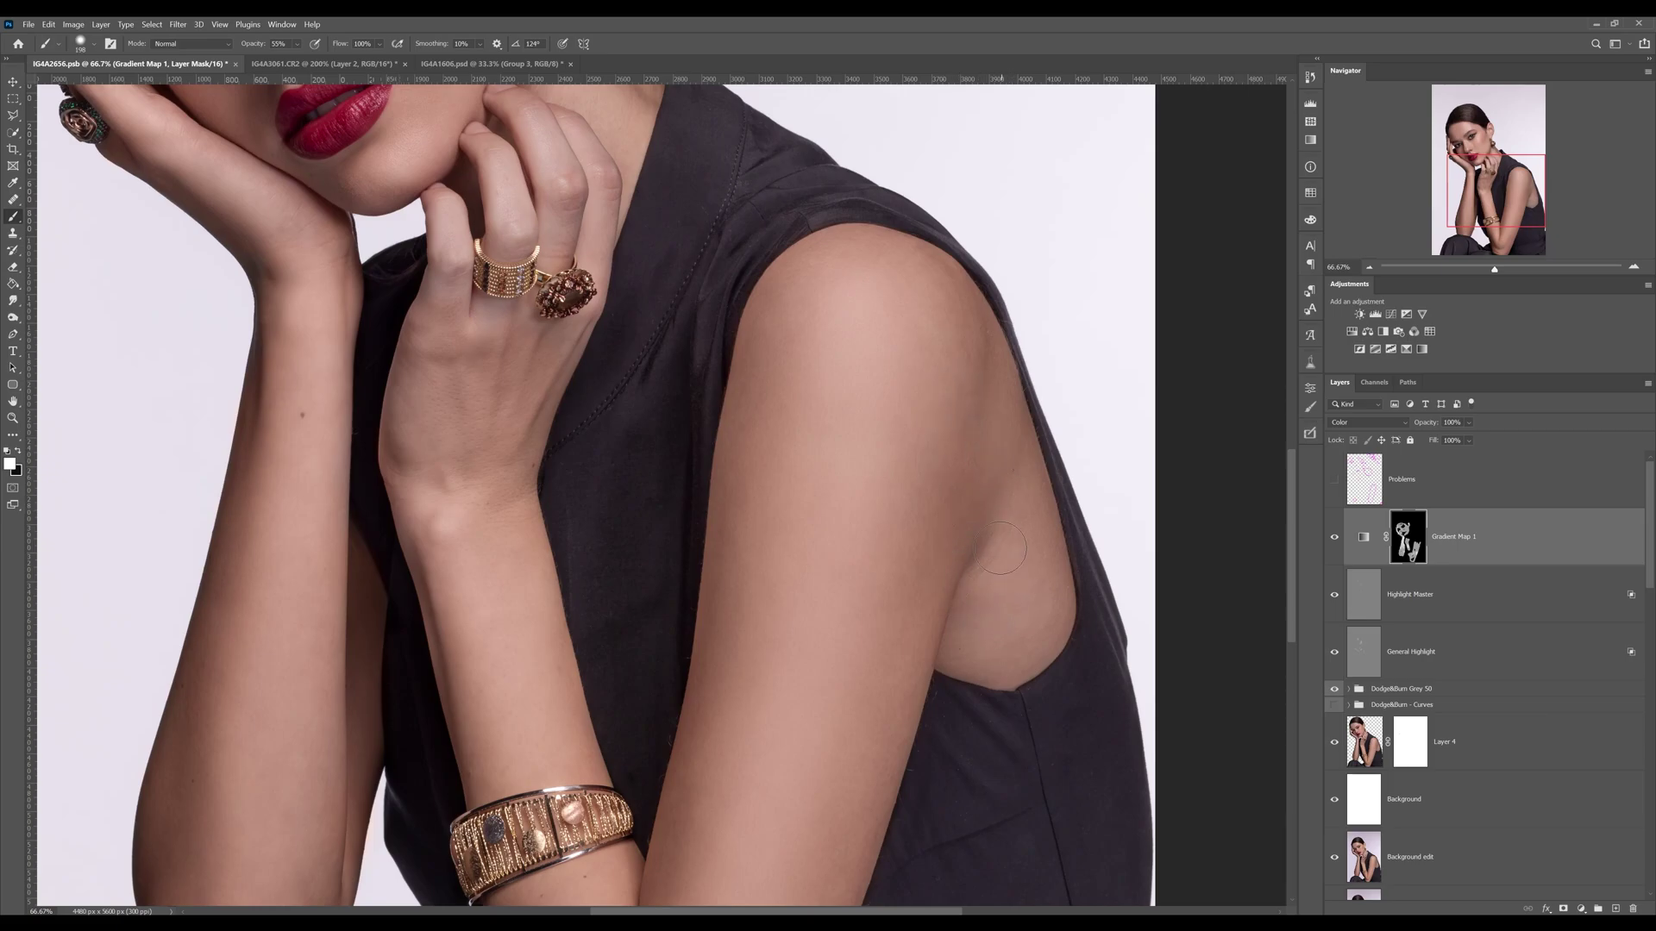
left_click_drag(940, 633, 946, 544)
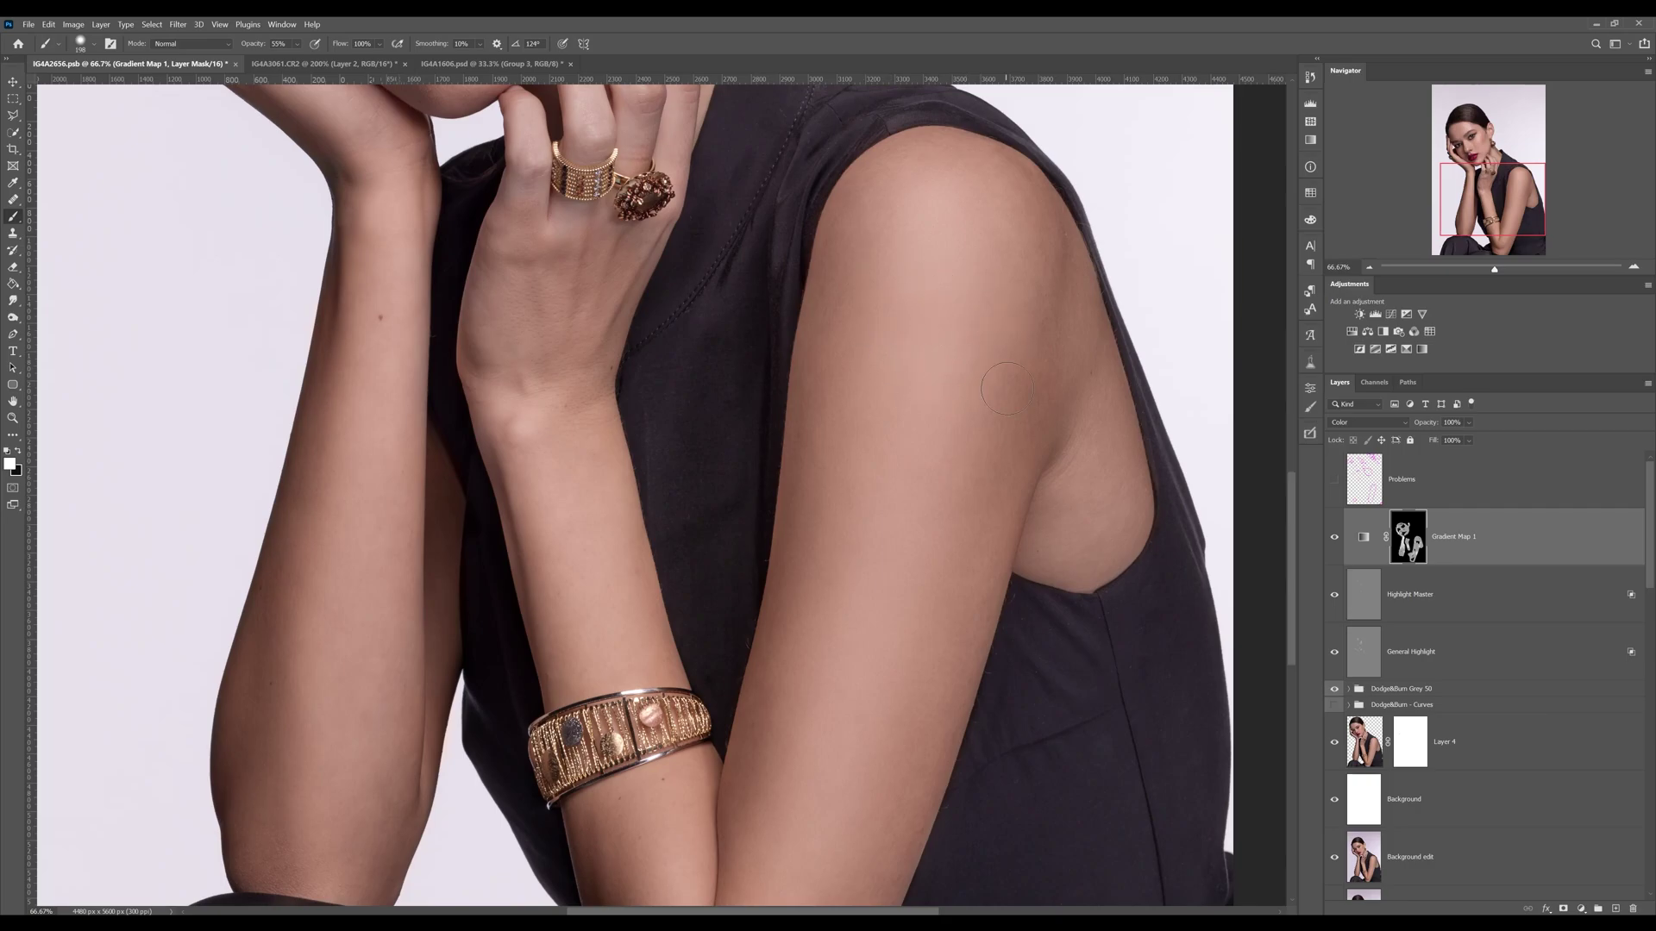
left_click_drag(921, 439, 954, 322)
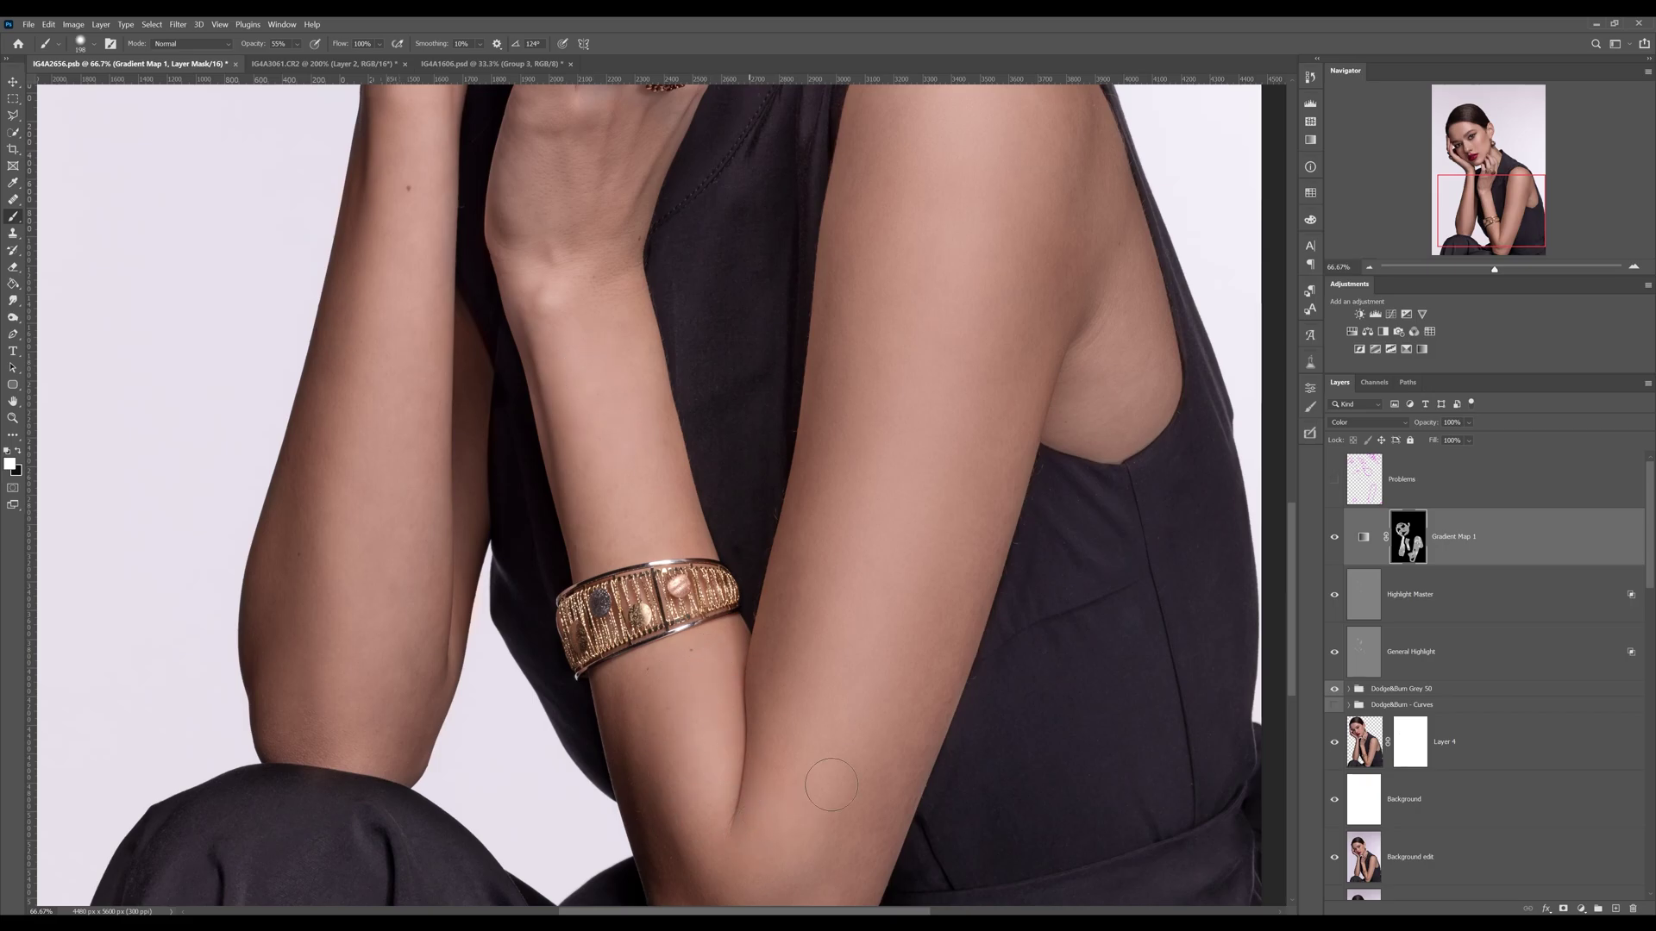
left_click_drag(830, 766, 841, 697)
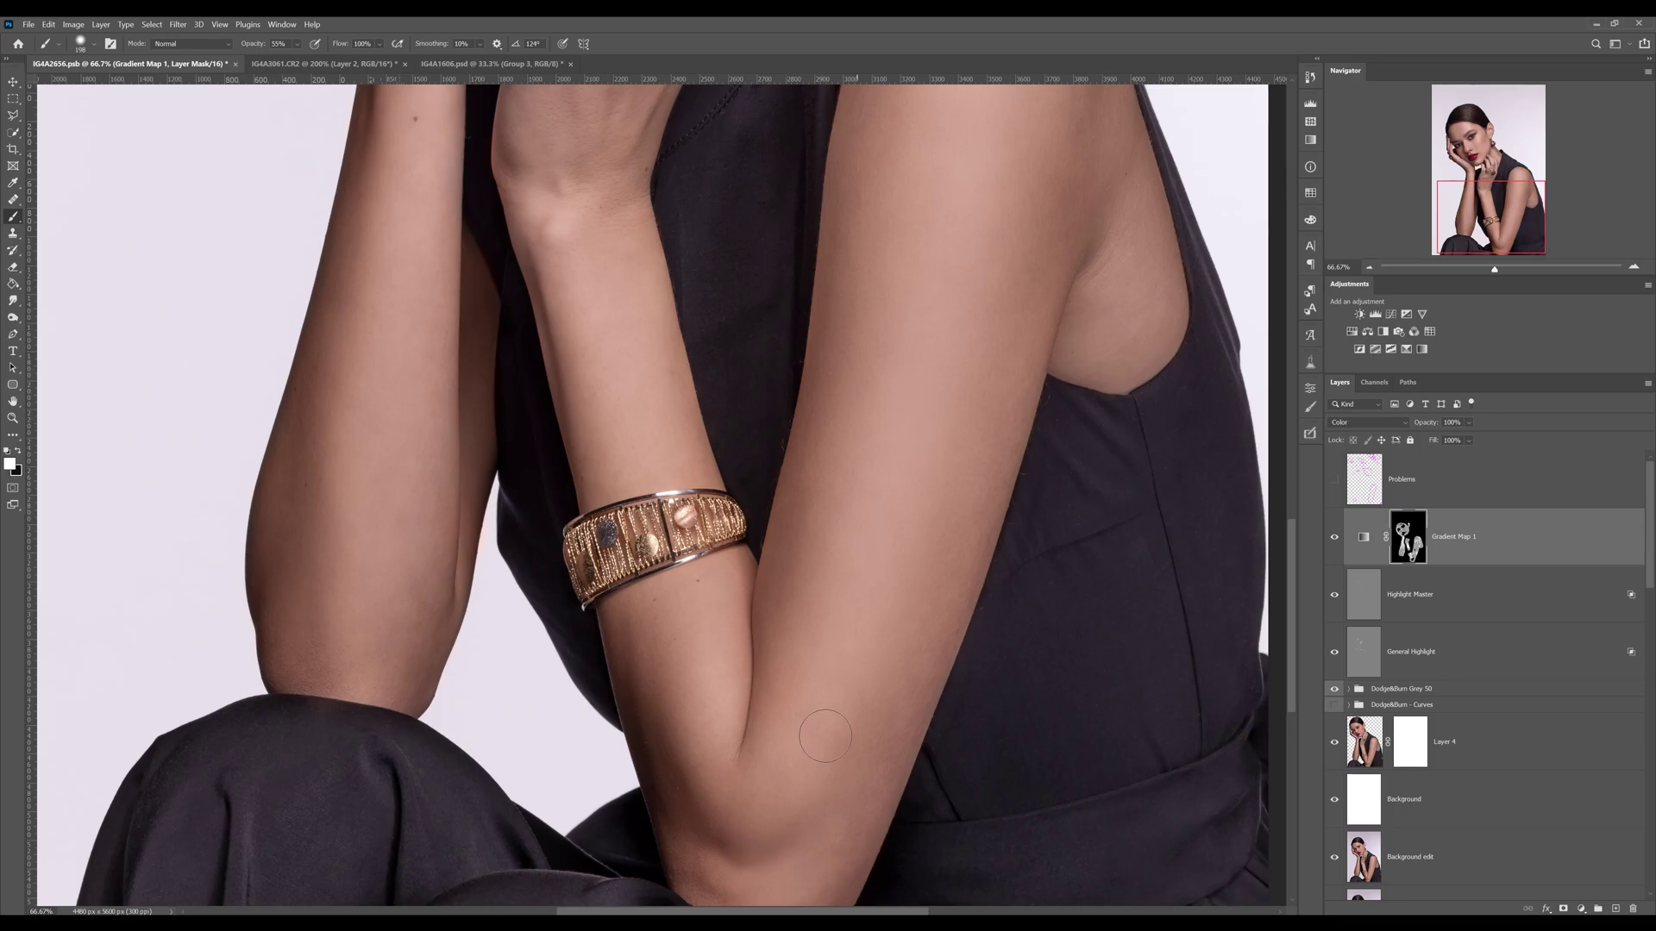
- At 100% zoom, paint the hands and face with brushes of 122, 54 and 96 px
left_click_drag(895, 331, 1046, 655)
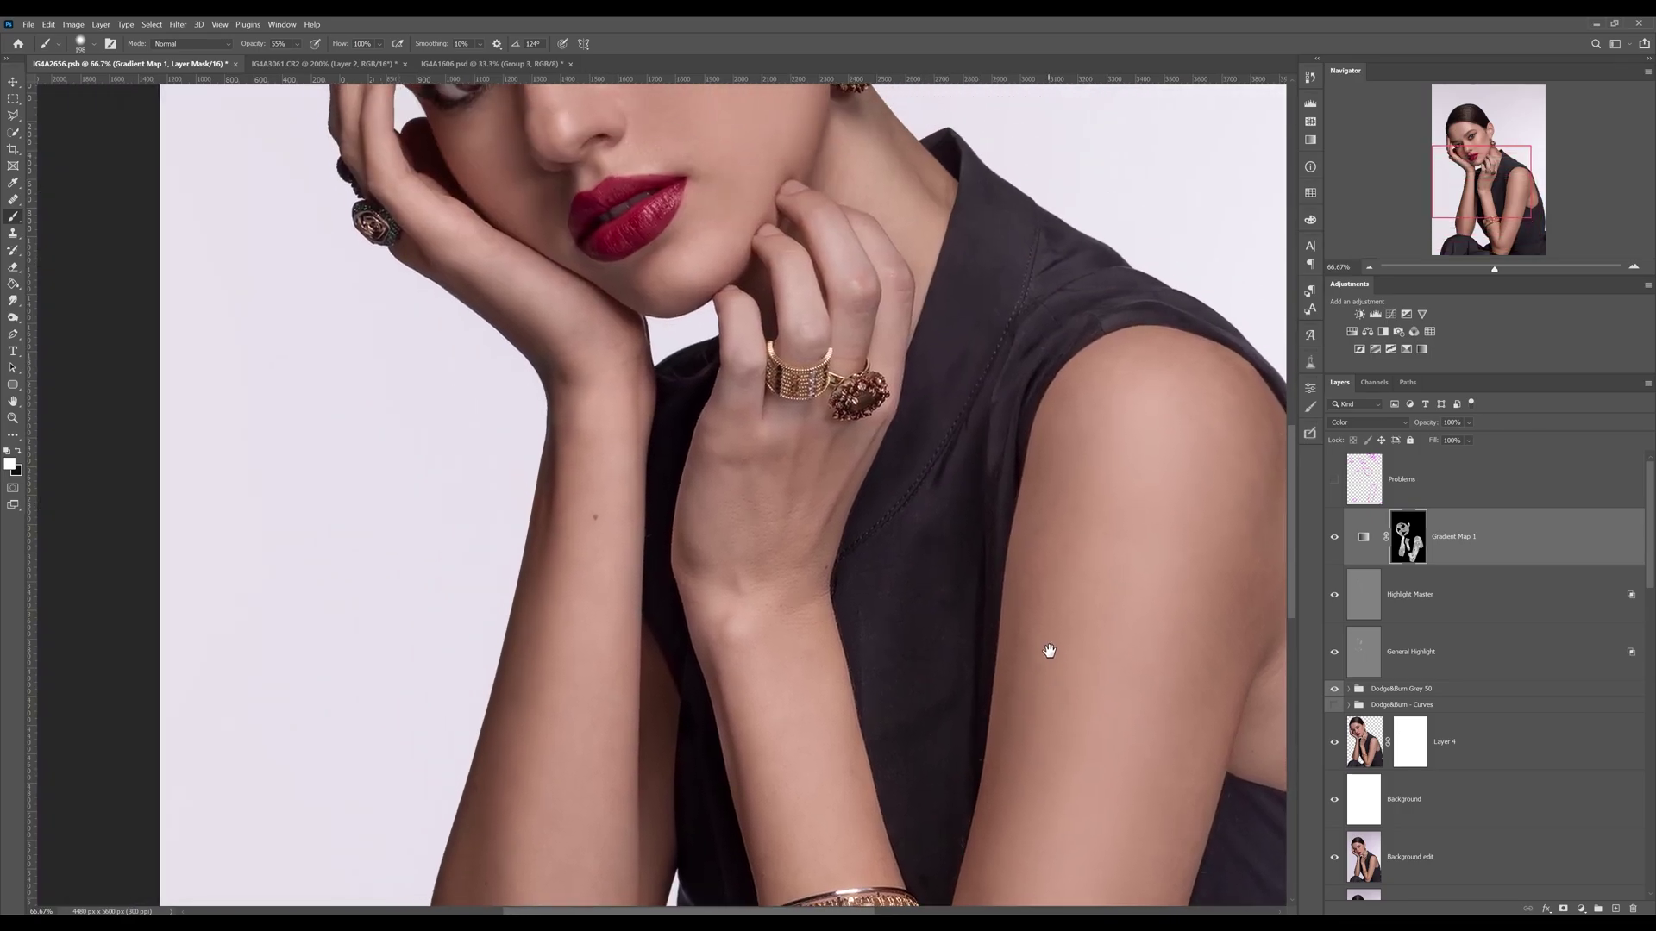
left_click_drag(808, 394, 881, 494)
key("ctrl+space")
left_click(907, 385)
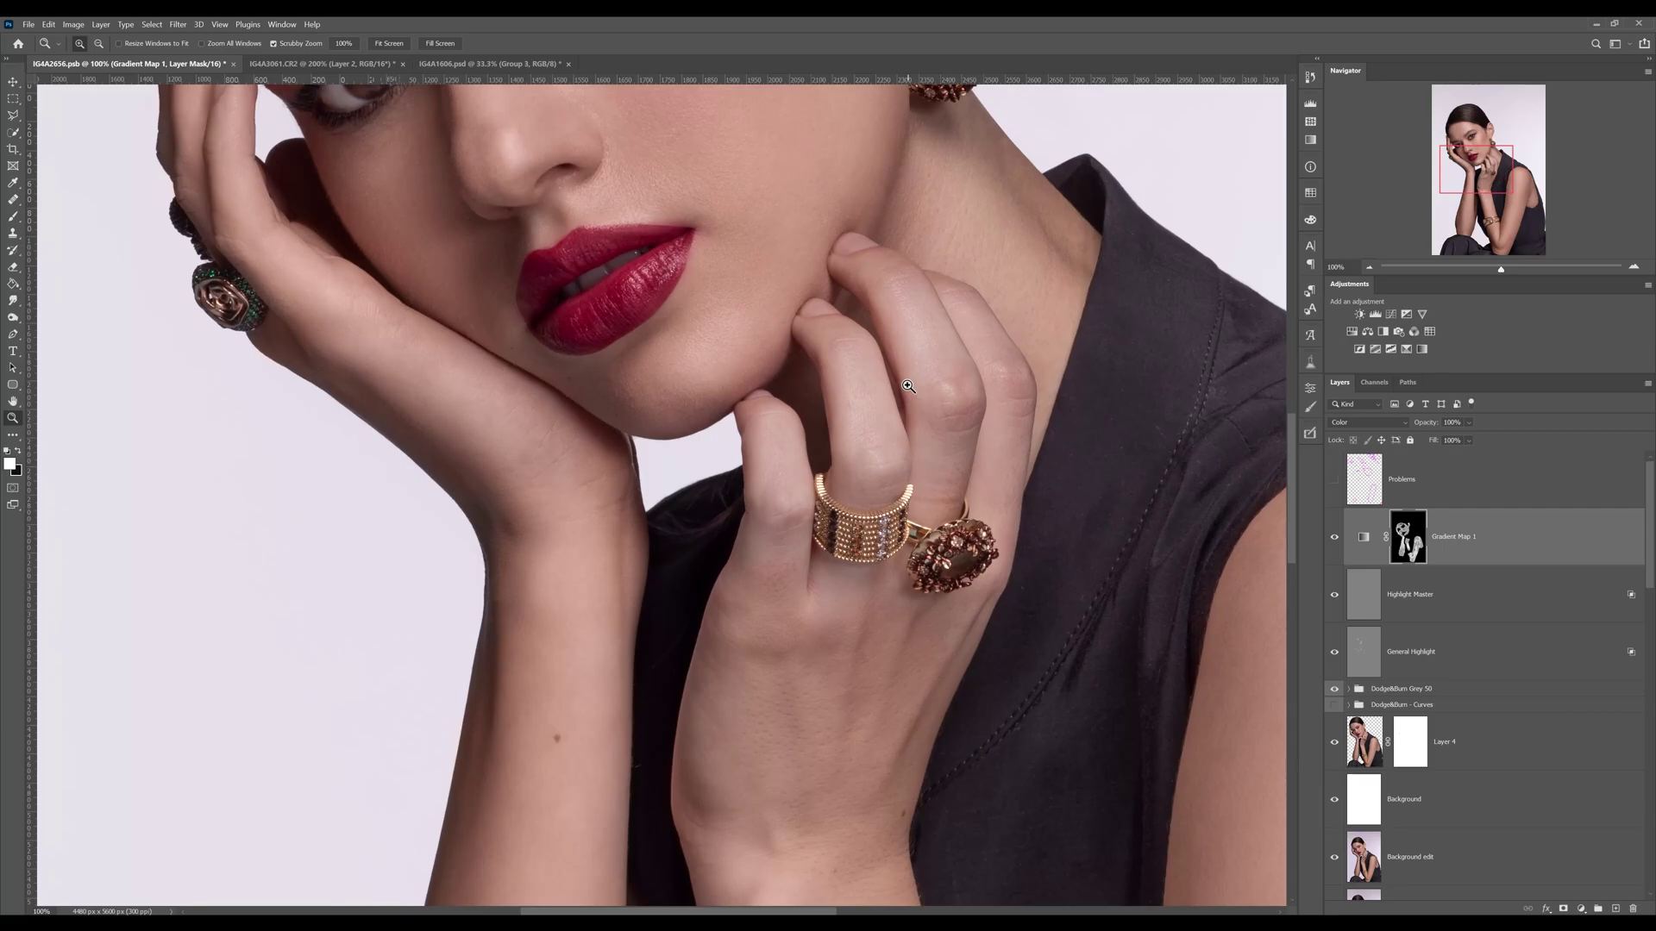
right_click(934, 362, "alt")
left_click_drag(934, 363, 908, 362)
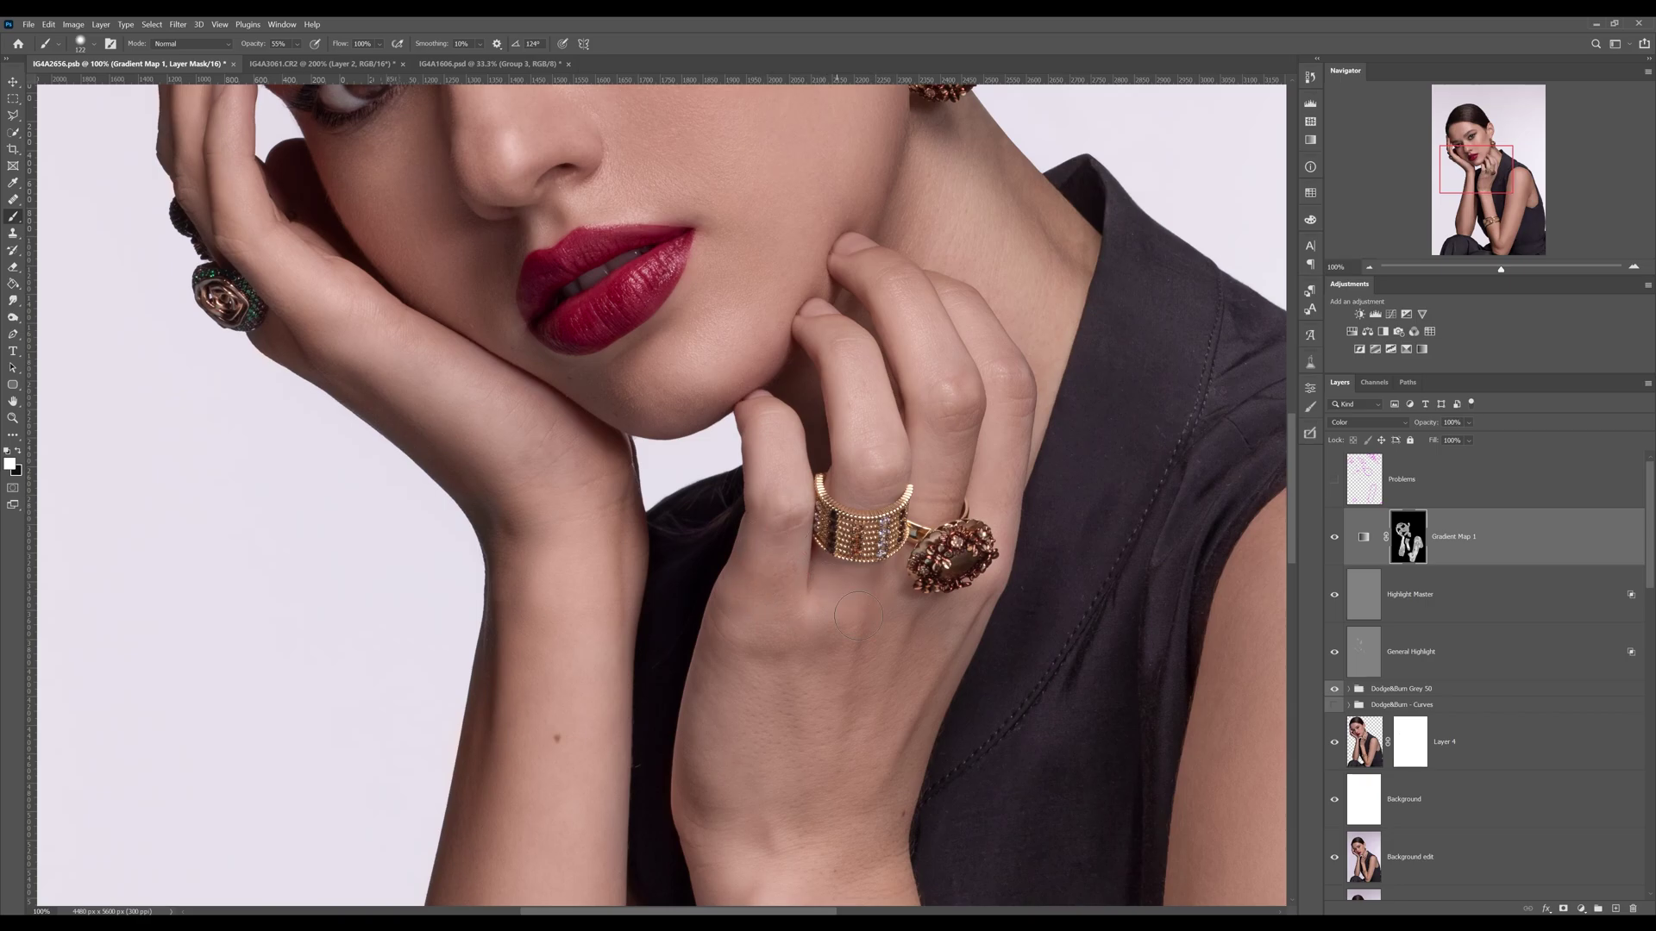
right_click(943, 619, "alt")
right_click(899, 266, "alt")
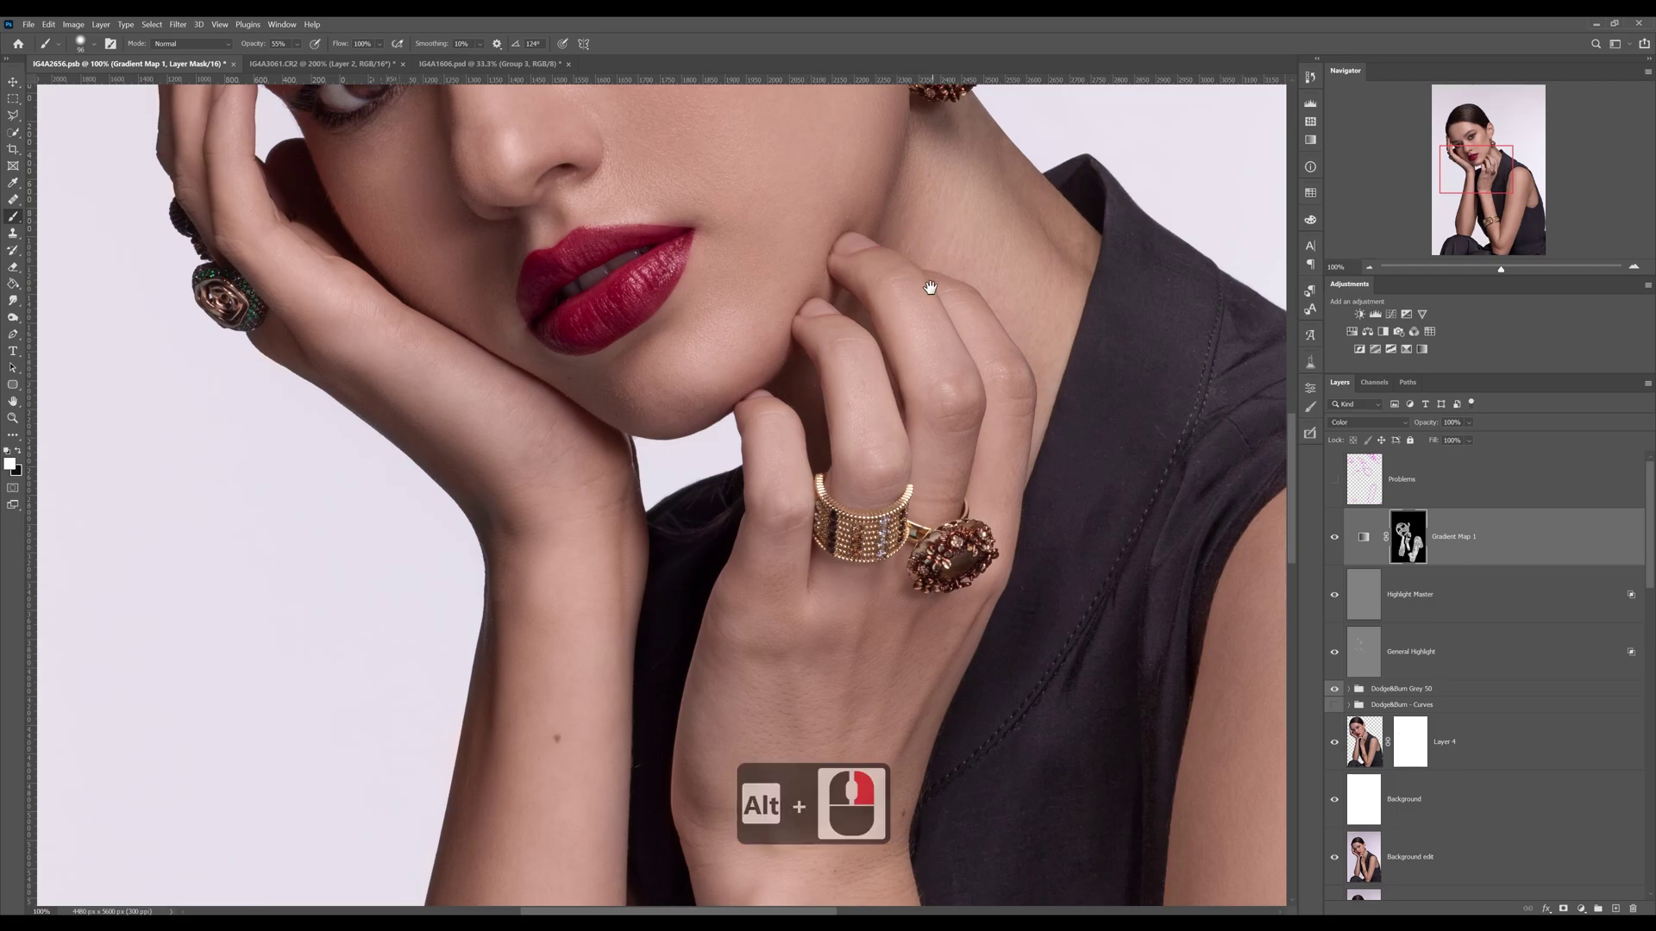
- Zoom on the earring to 223% and paint the neck up to its edges with a 16 px brush
left_click_drag(924, 281, 795, 450)
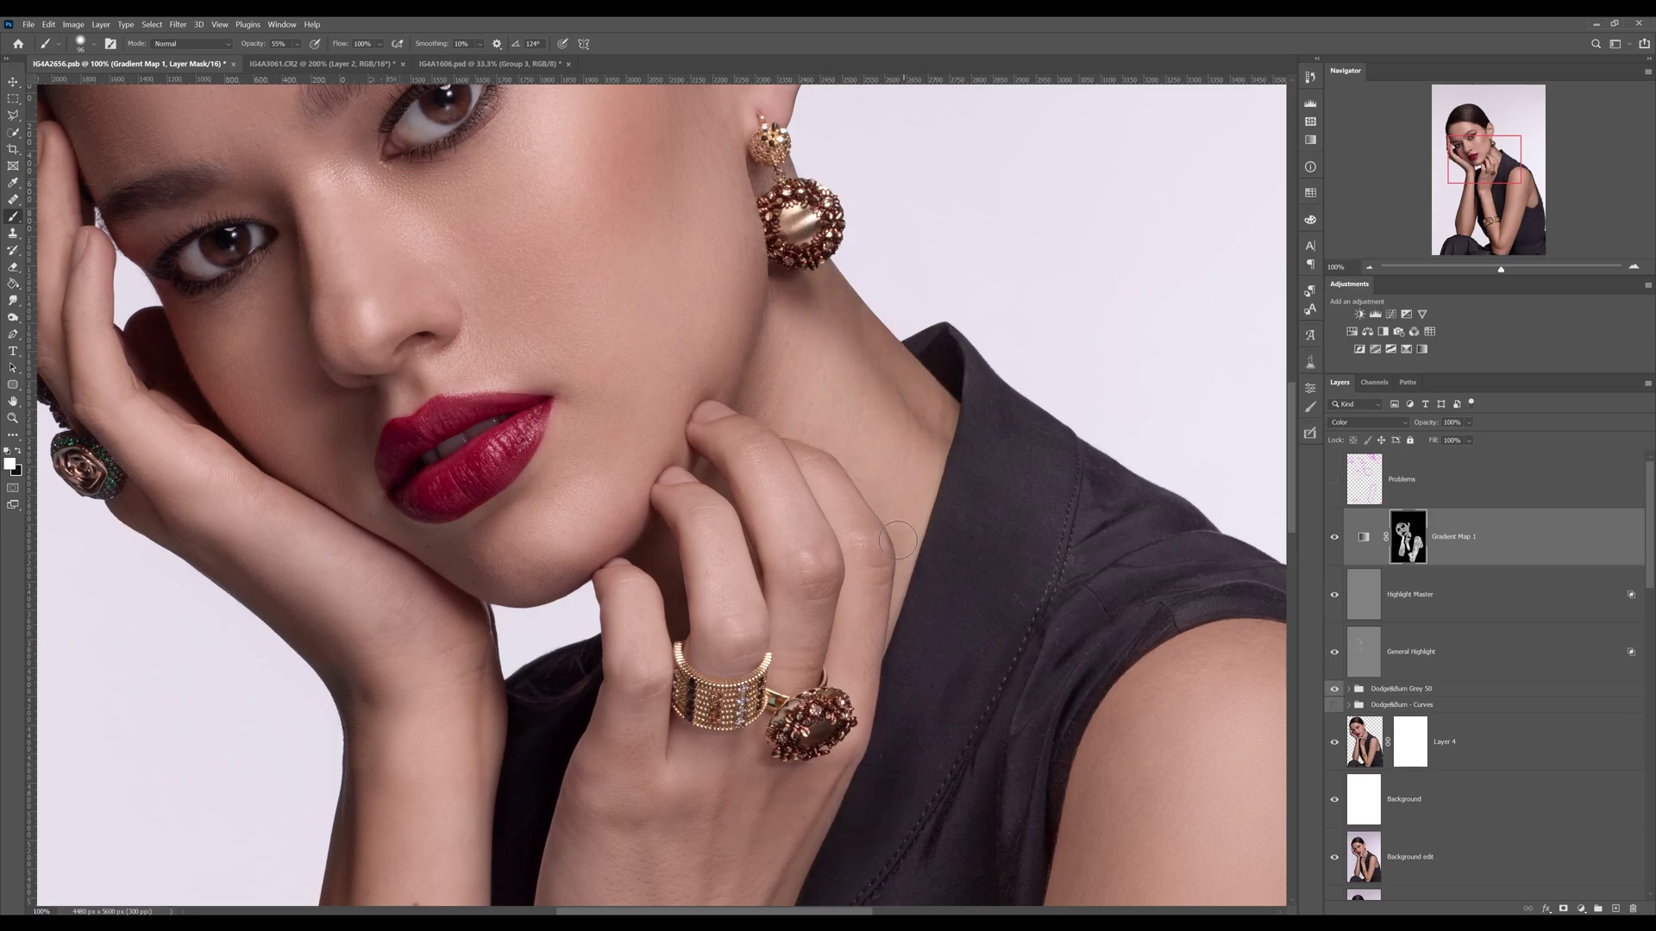
scroll(866, 634, "up", 5)
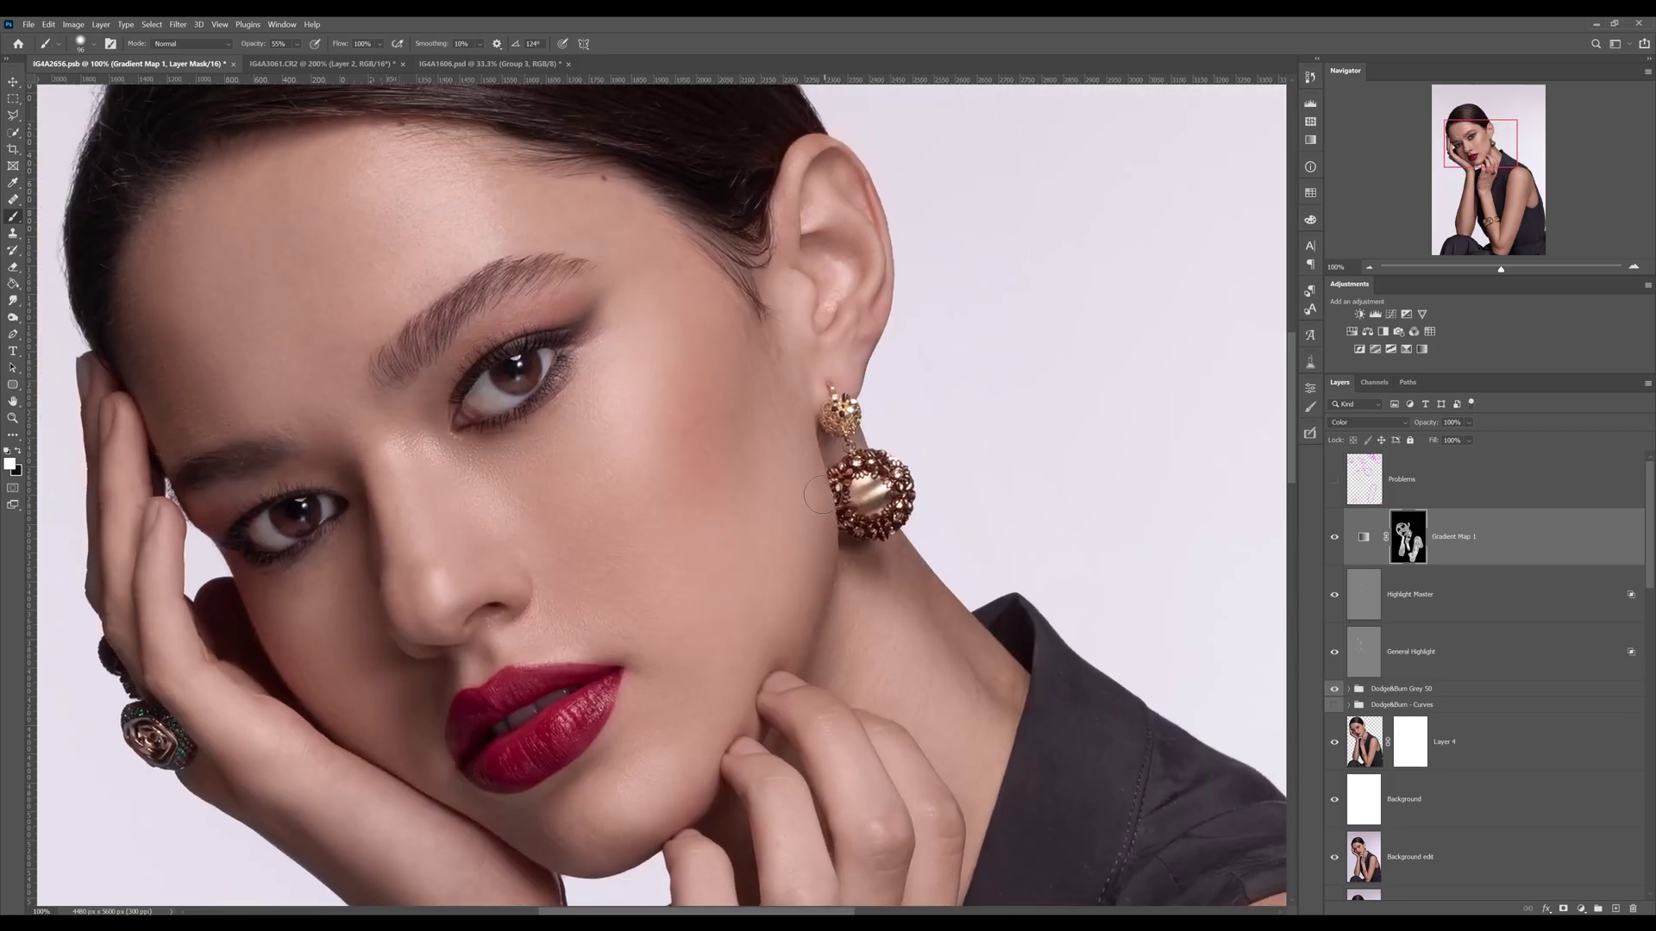
key("z")
left_click_drag(842, 436, 854, 440)
key("b")
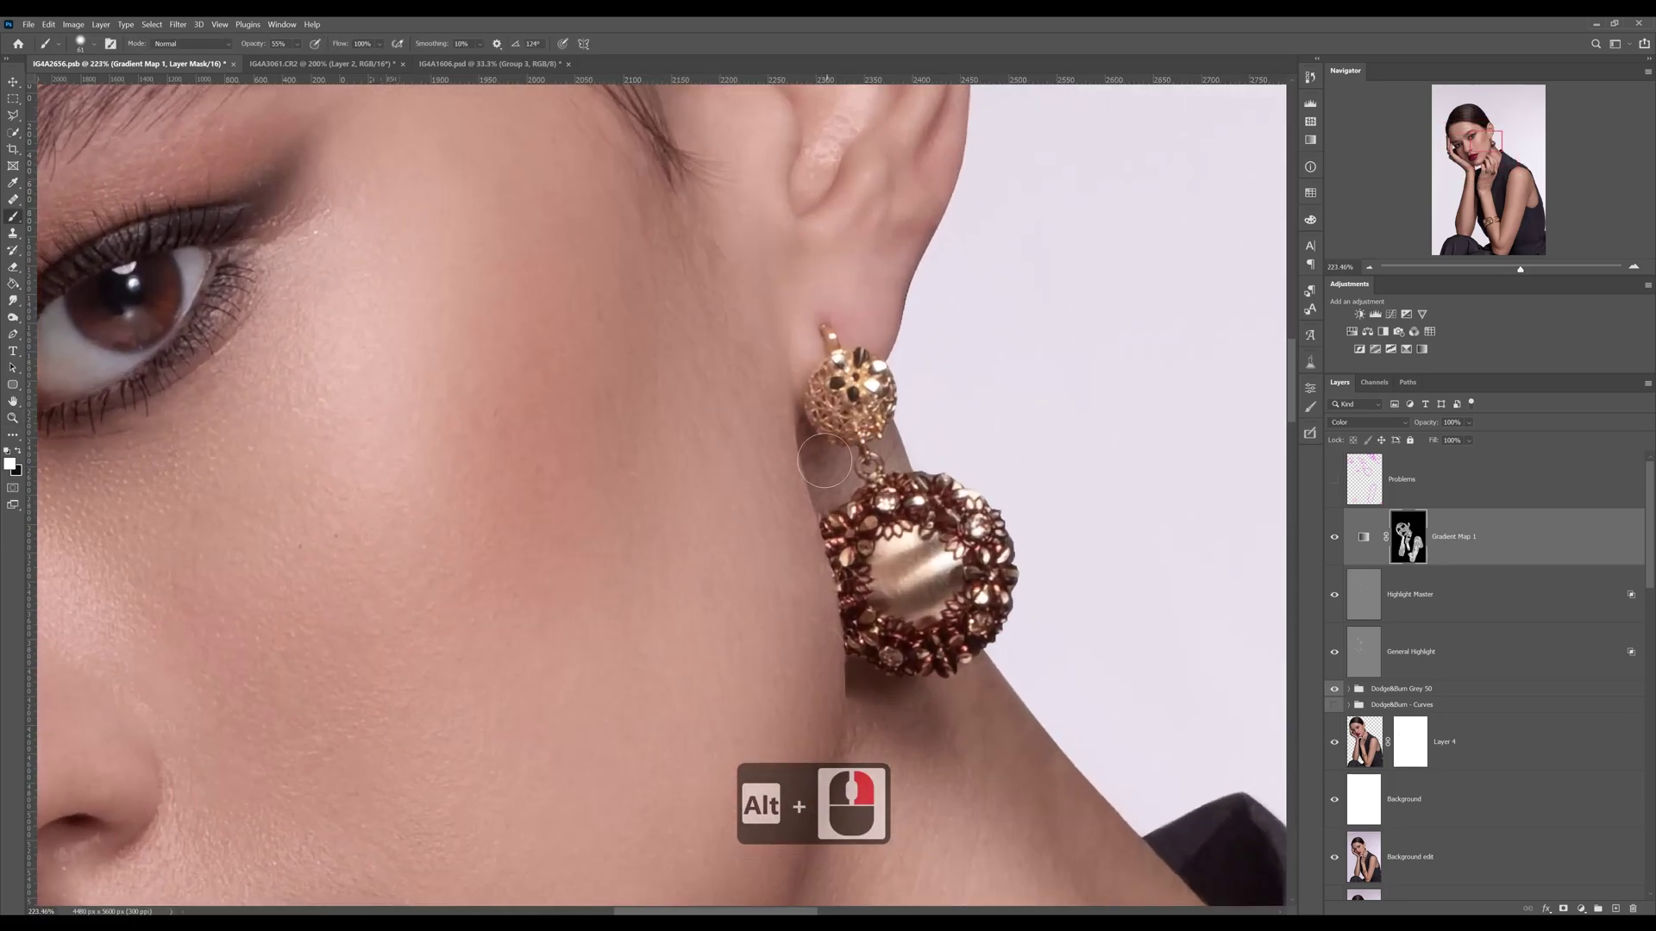
right_click(858, 445, "alt")
right_click(862, 444, "alt")
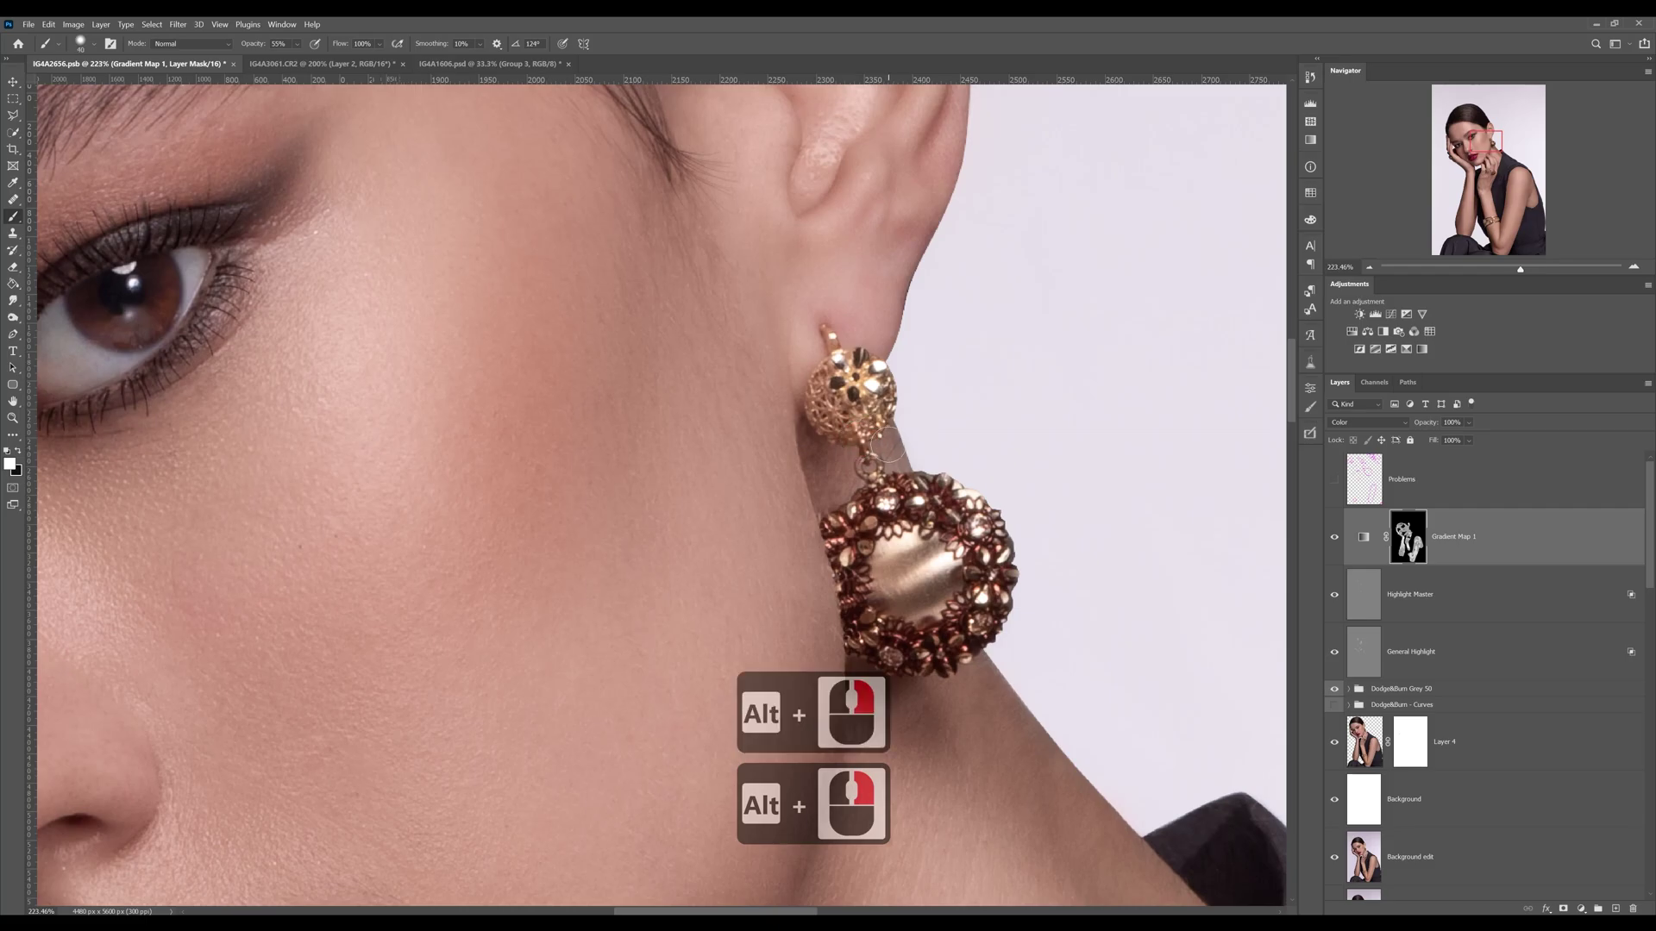
right_click(880, 445, "alt")
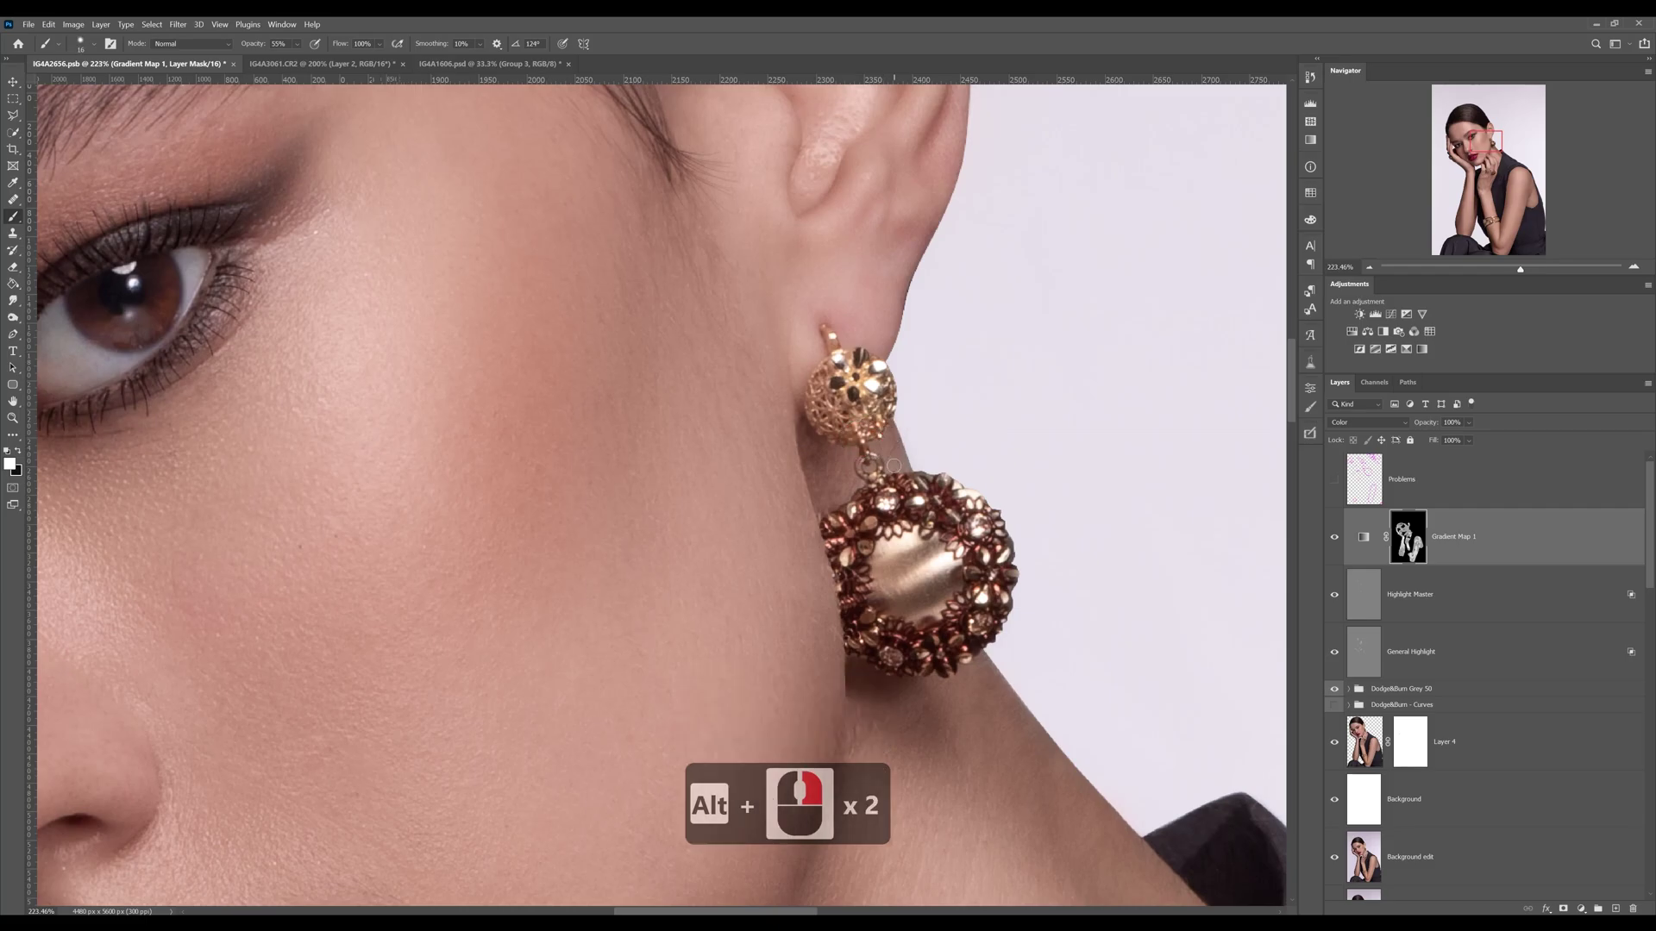
scroll(884, 433, "down", 6)
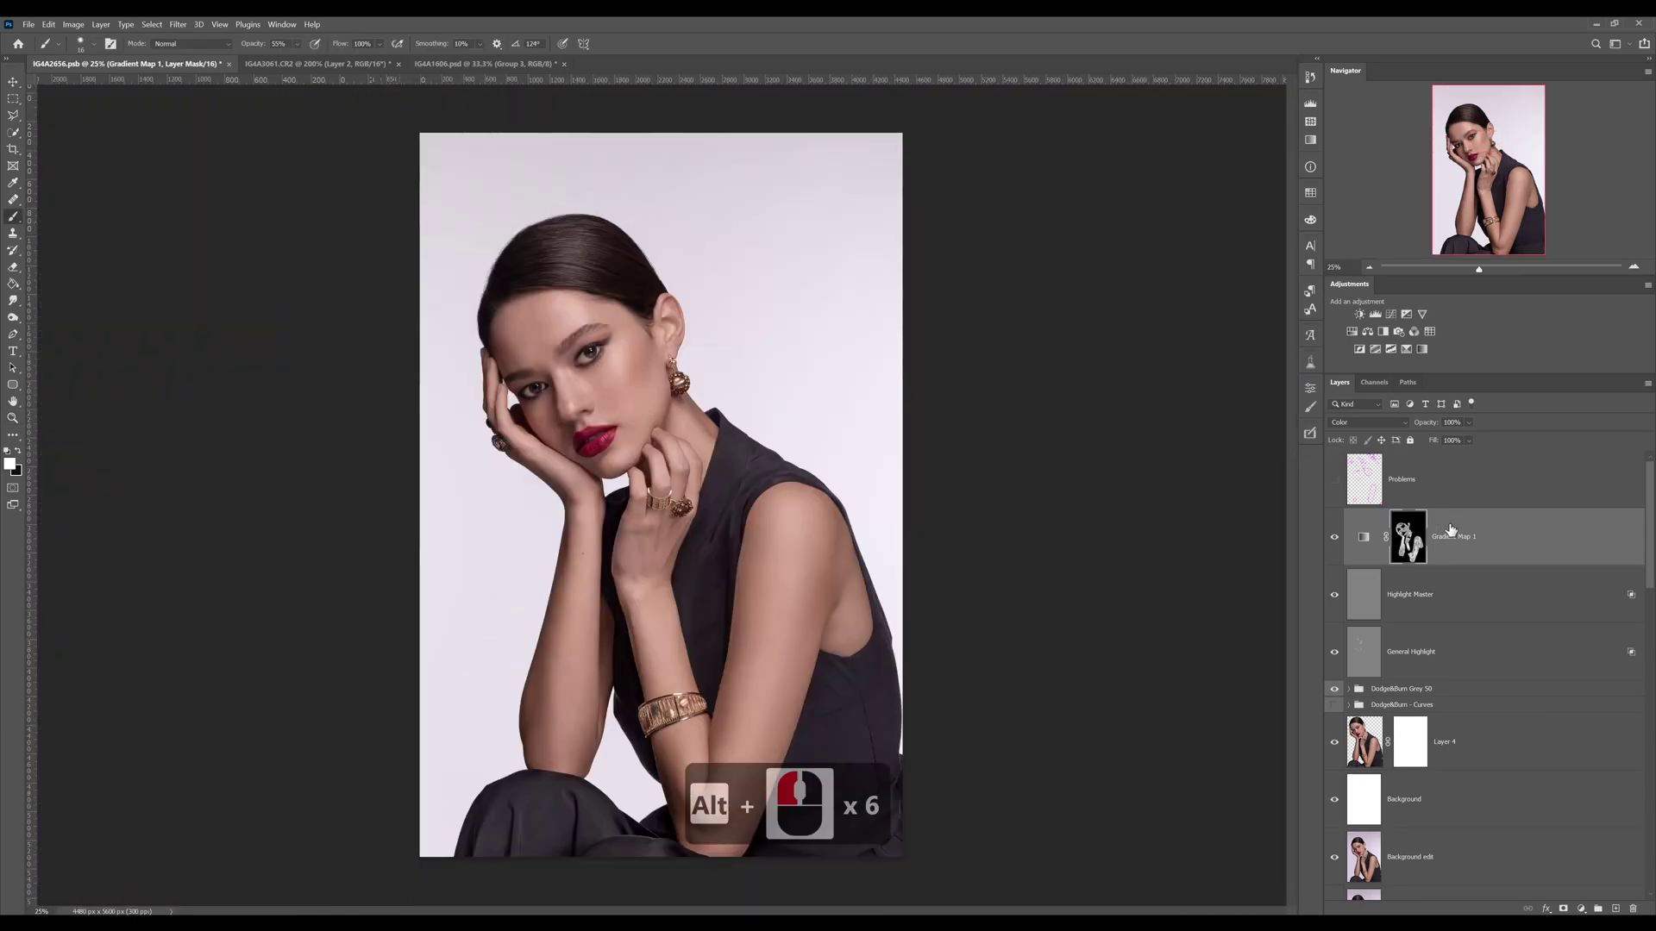
- Set the Gradient Map 1 adjustment's opacity to 45%, then view the face at 50%
left_click(1451, 532)
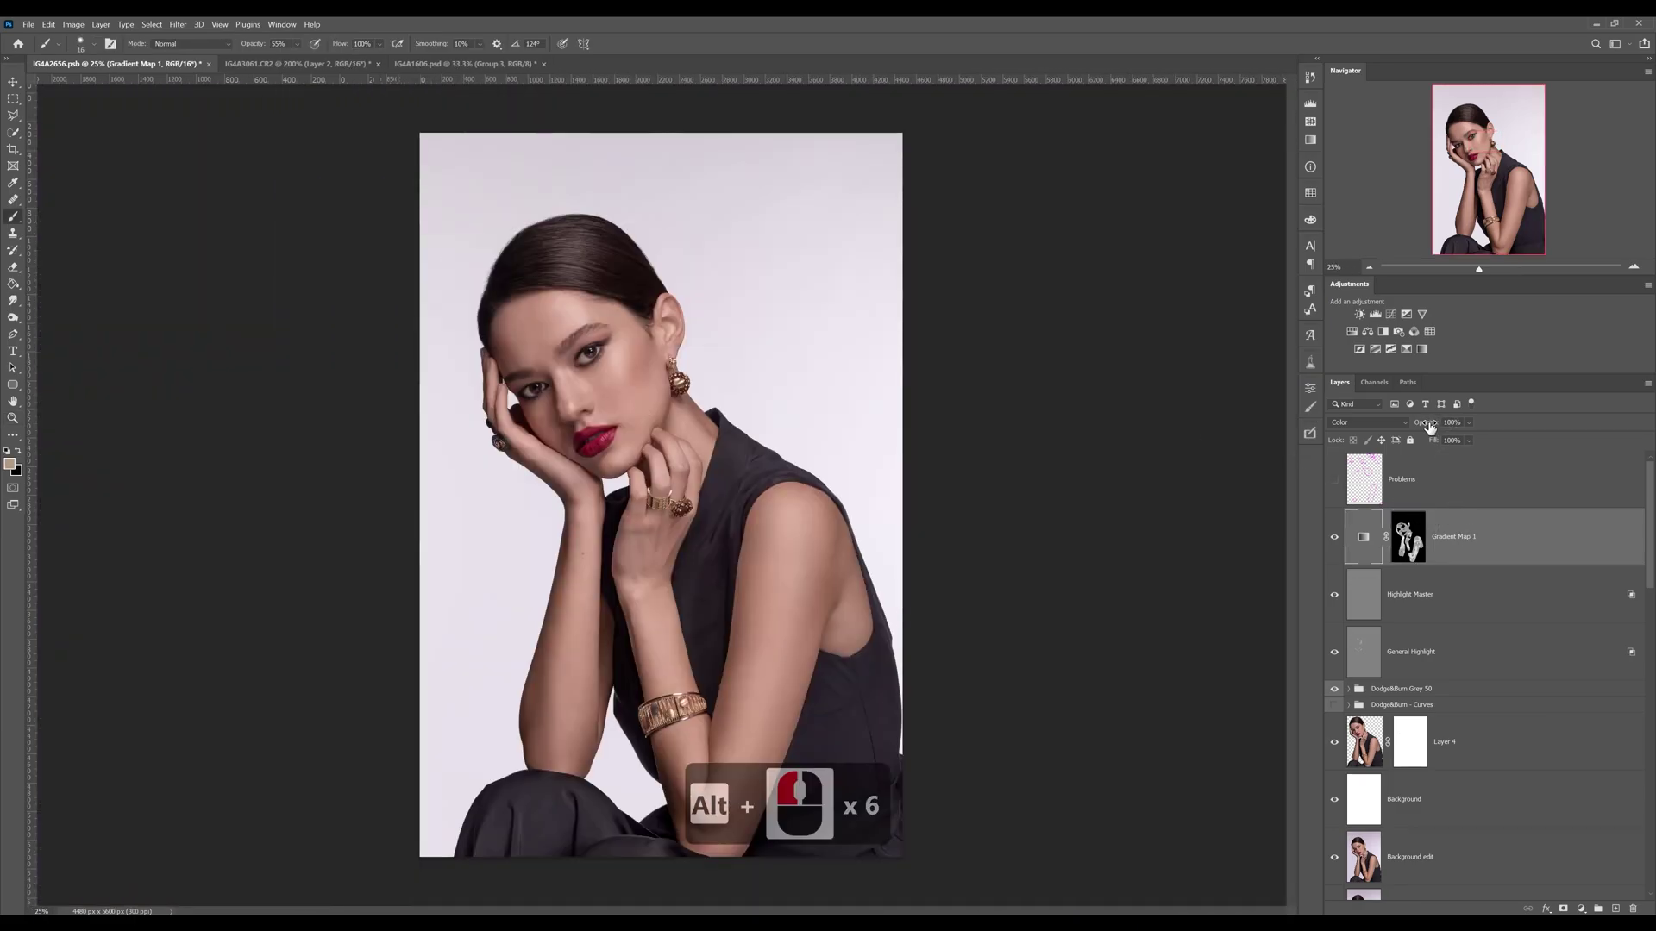
left_click_drag(1425, 428, 1411, 429)
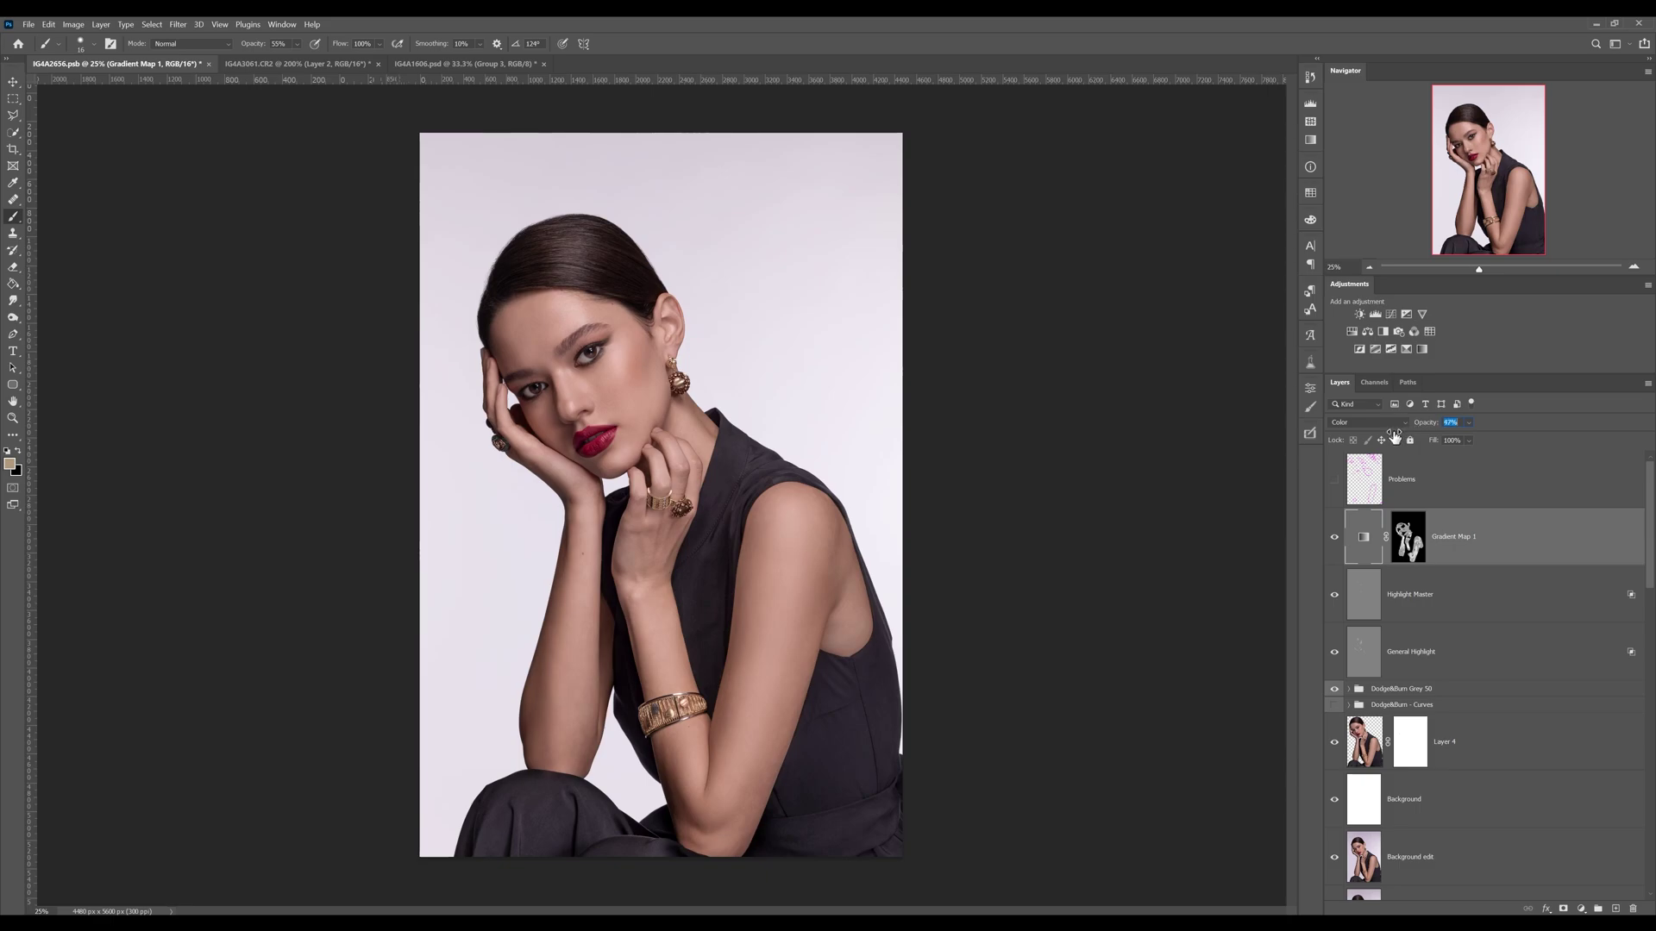
key("z")
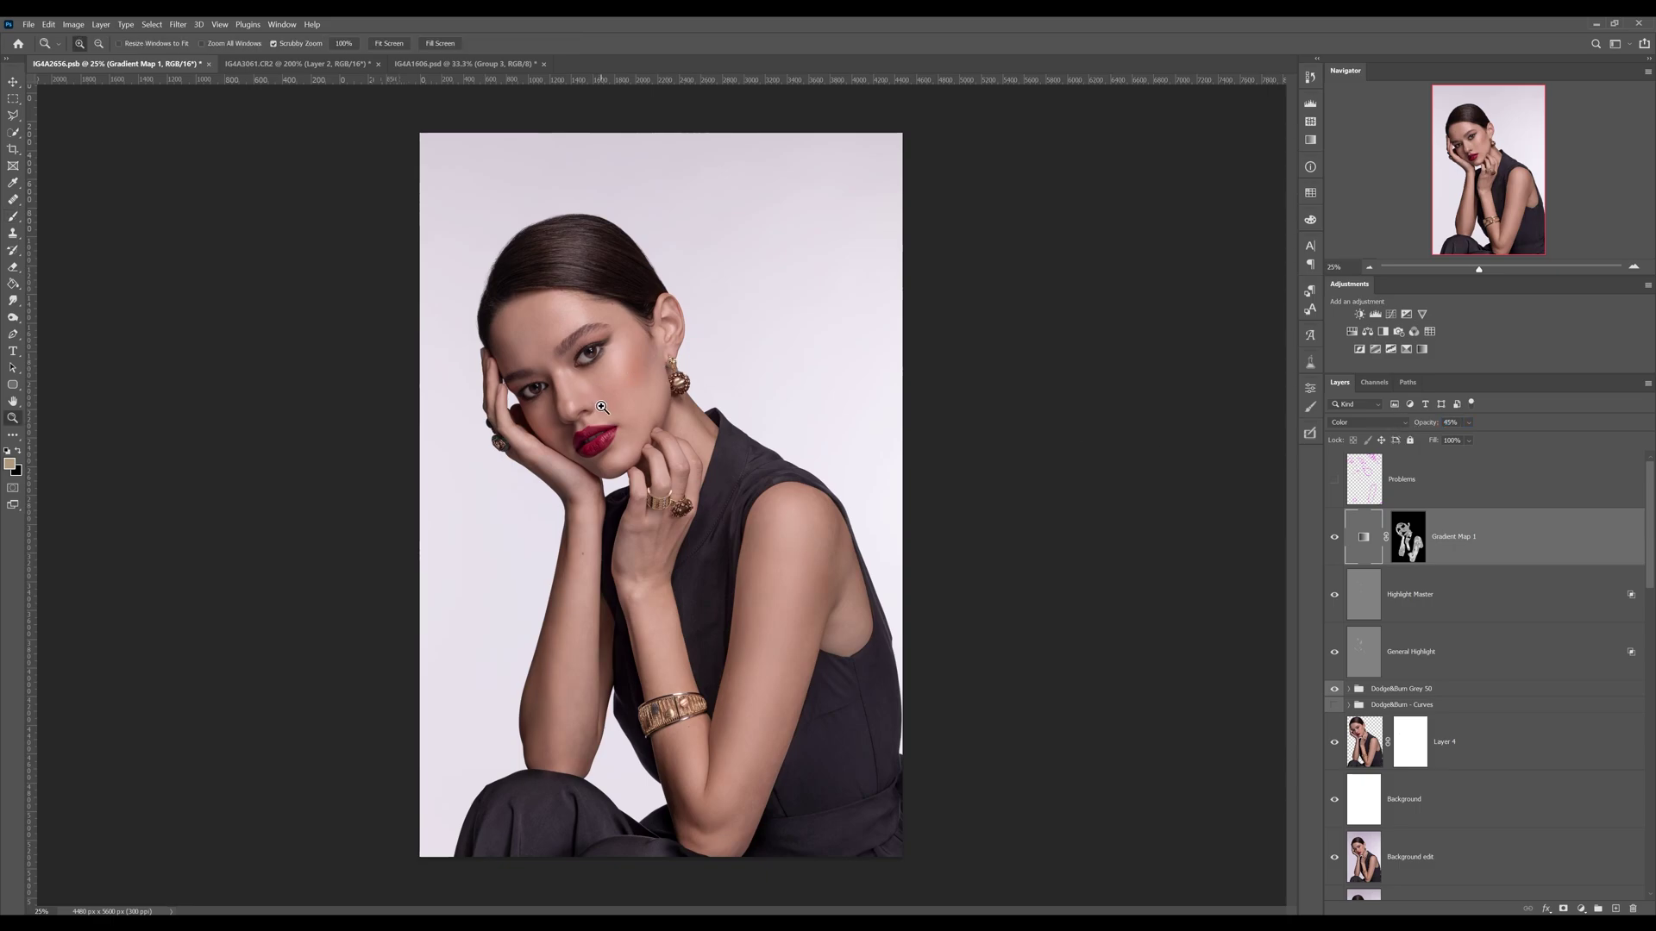
left_click(602, 407)
left_click(602, 407)
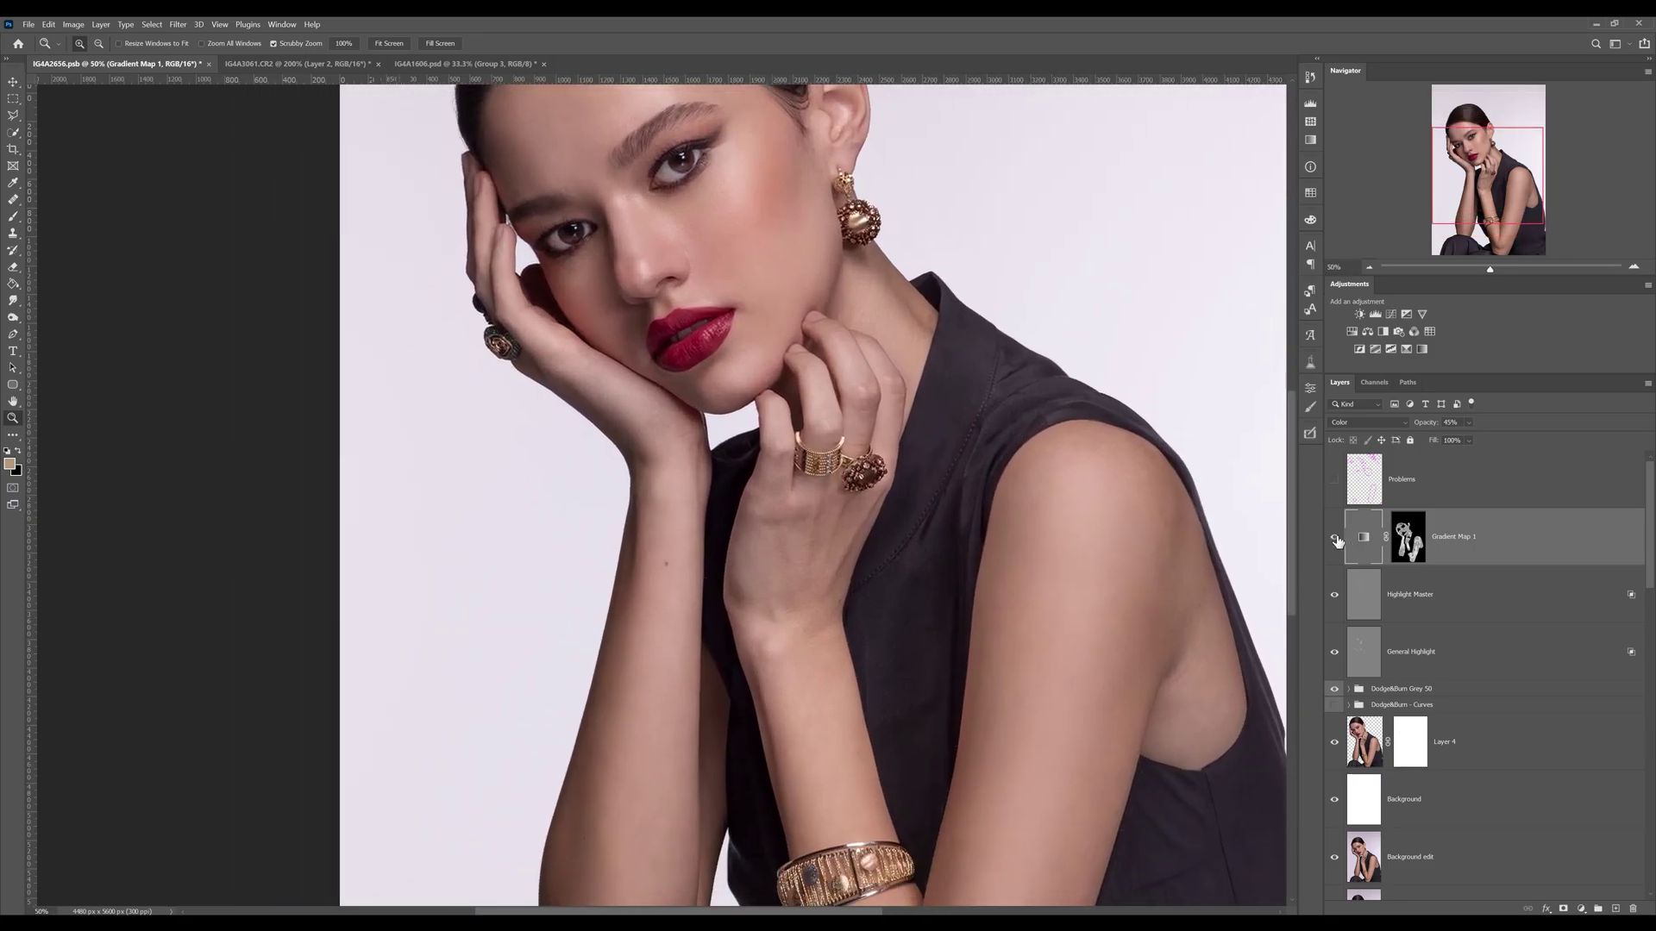
left_click(1335, 539)
left_click(1335, 539)
left_click(1335, 539)
left_click_drag(1145, 576, 1074, 567)
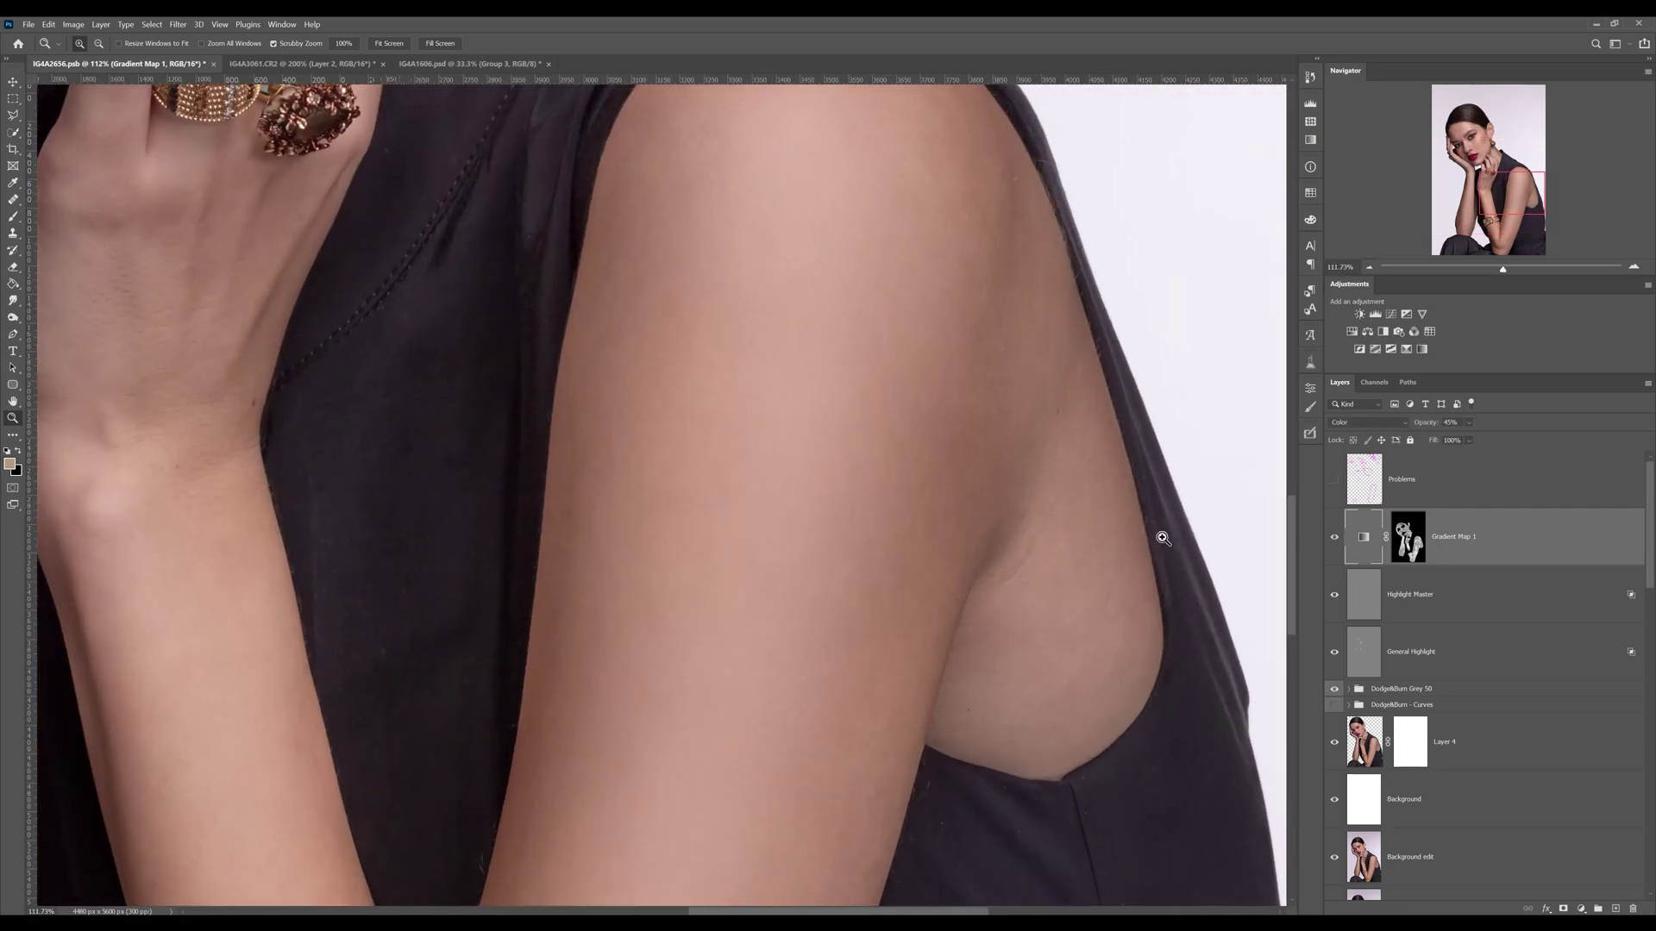
left_click(1334, 539)
left_click(1334, 539)
left_click(1335, 539)
left_click(1334, 539)
left_click(1009, 485, "alt")
left_click(1009, 485, "alt")
left_click(1009, 486, "alt")
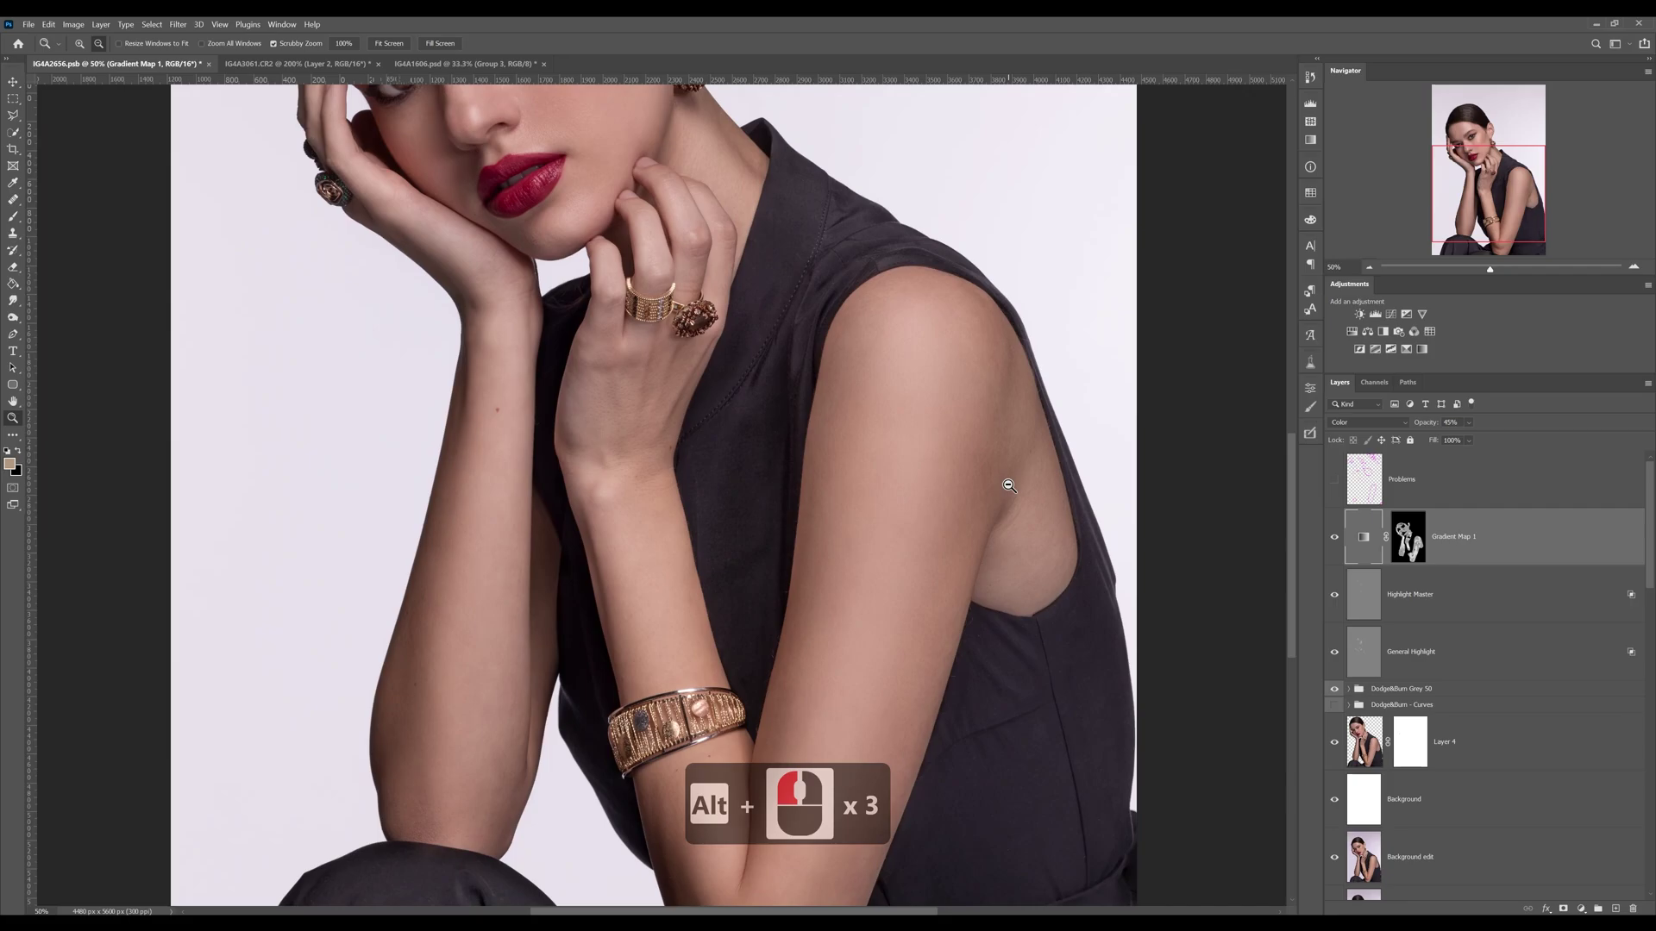
left_click(1009, 486, "alt")
left_click_drag(684, 301, 780, 302)
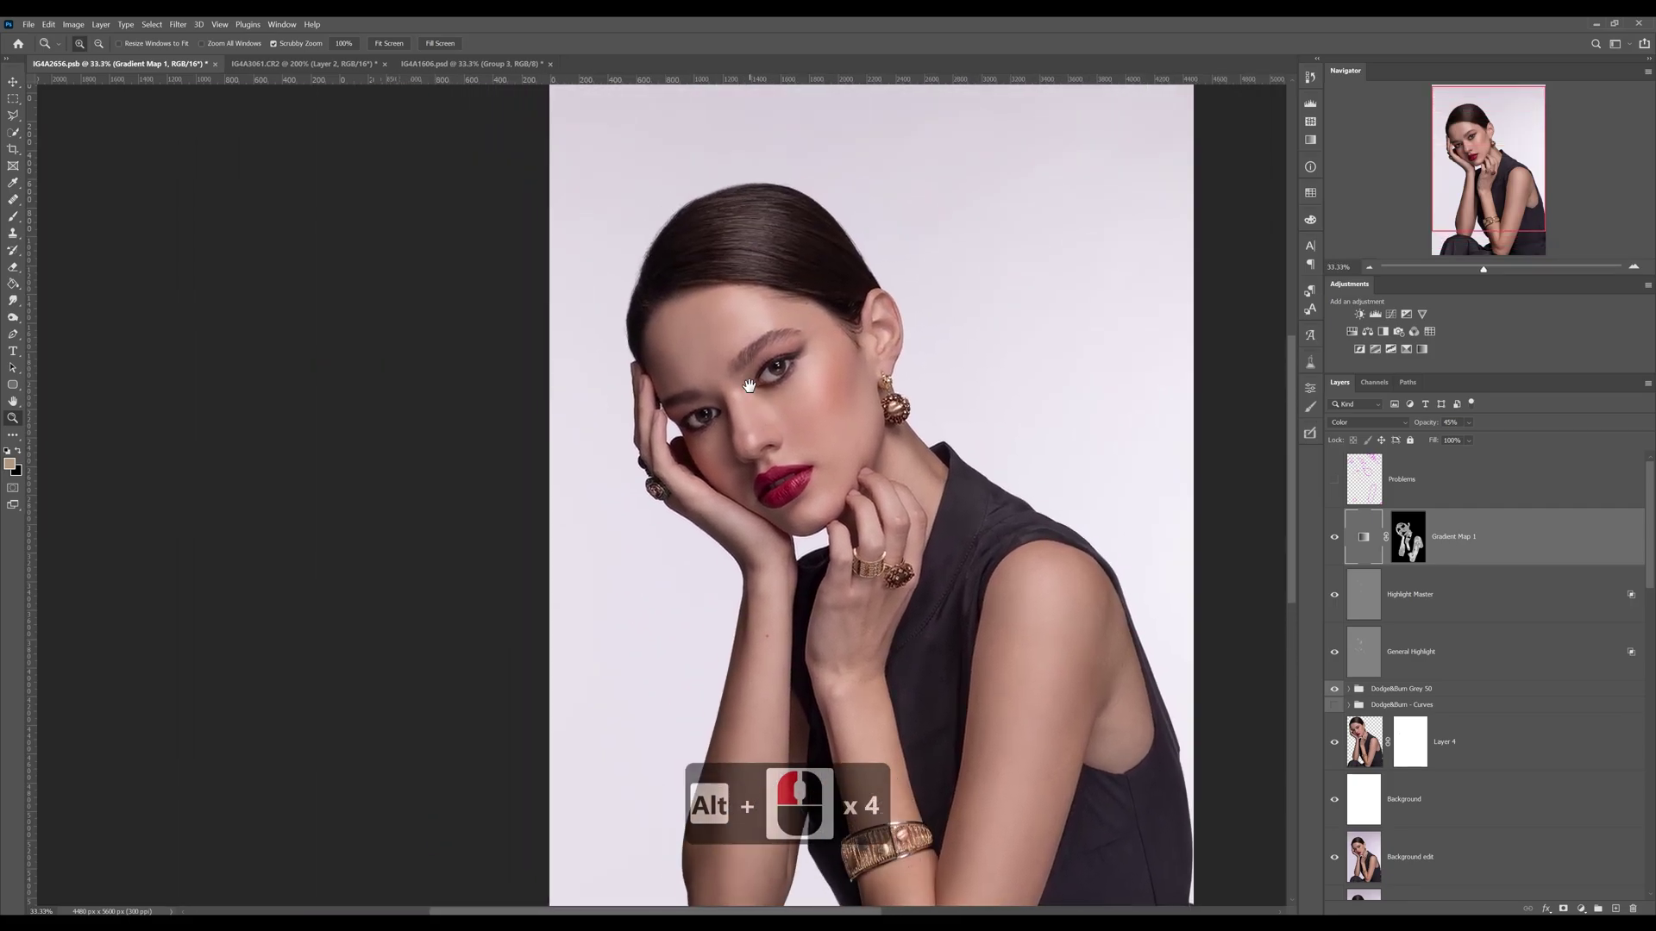
left_click_drag(776, 409, 931, 454)
left_click_drag(396, 244, 447, 348)
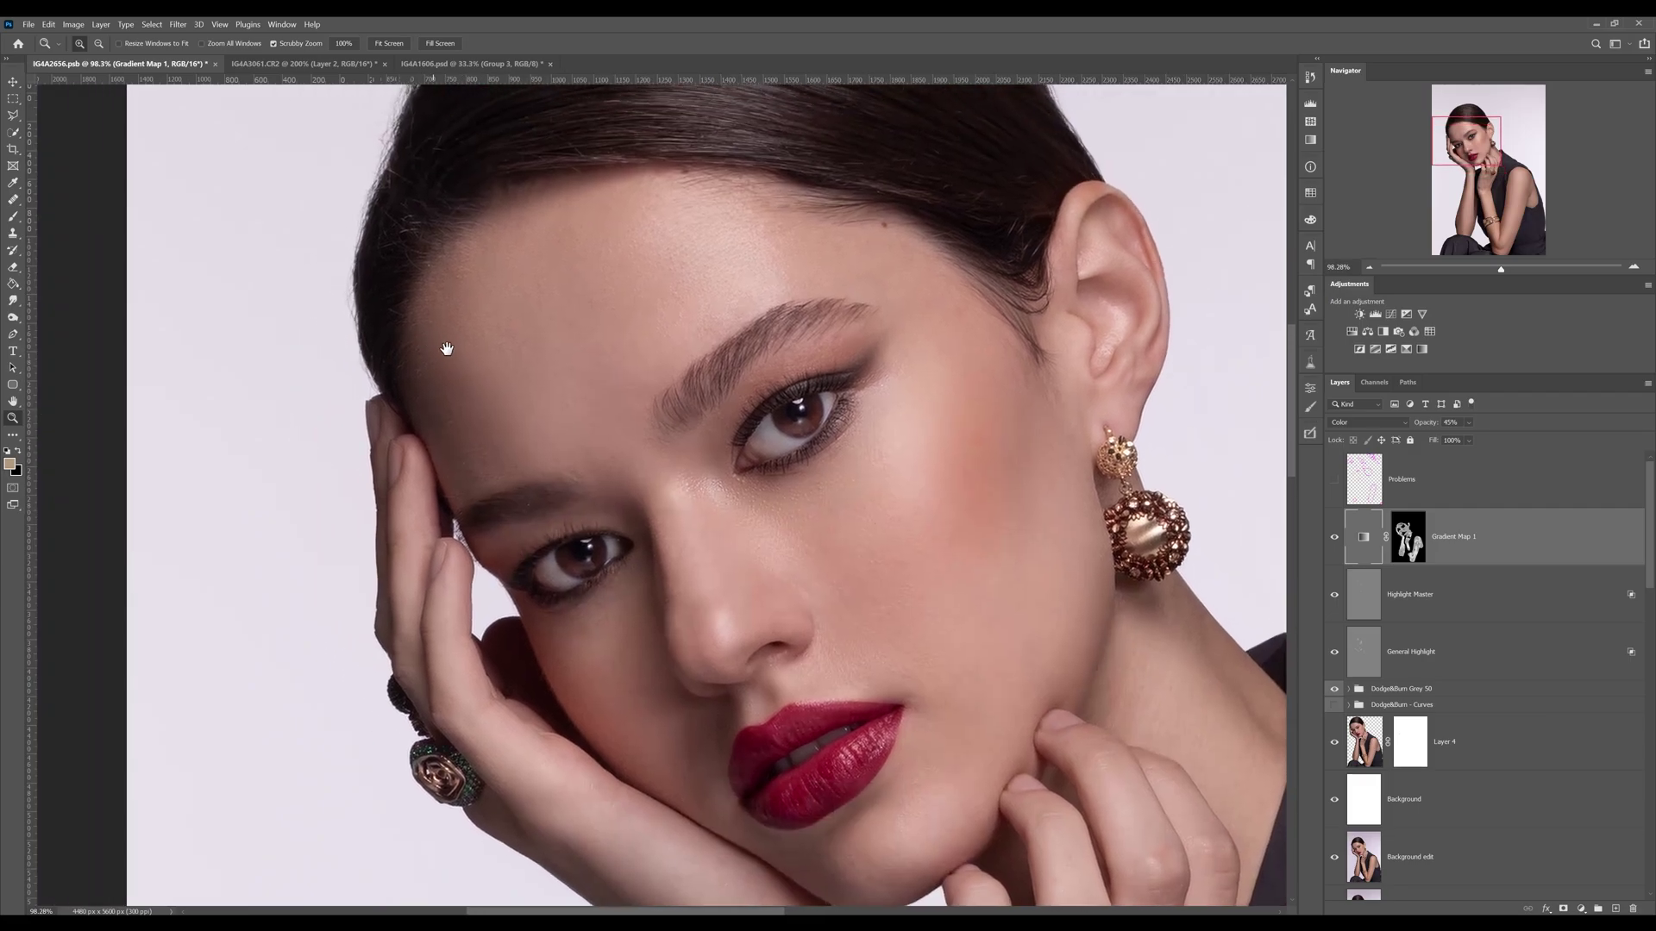
left_click(1334, 540)
left_click(1335, 538)
left_click(896, 383, "alt")
left_click(845, 414, "alt")
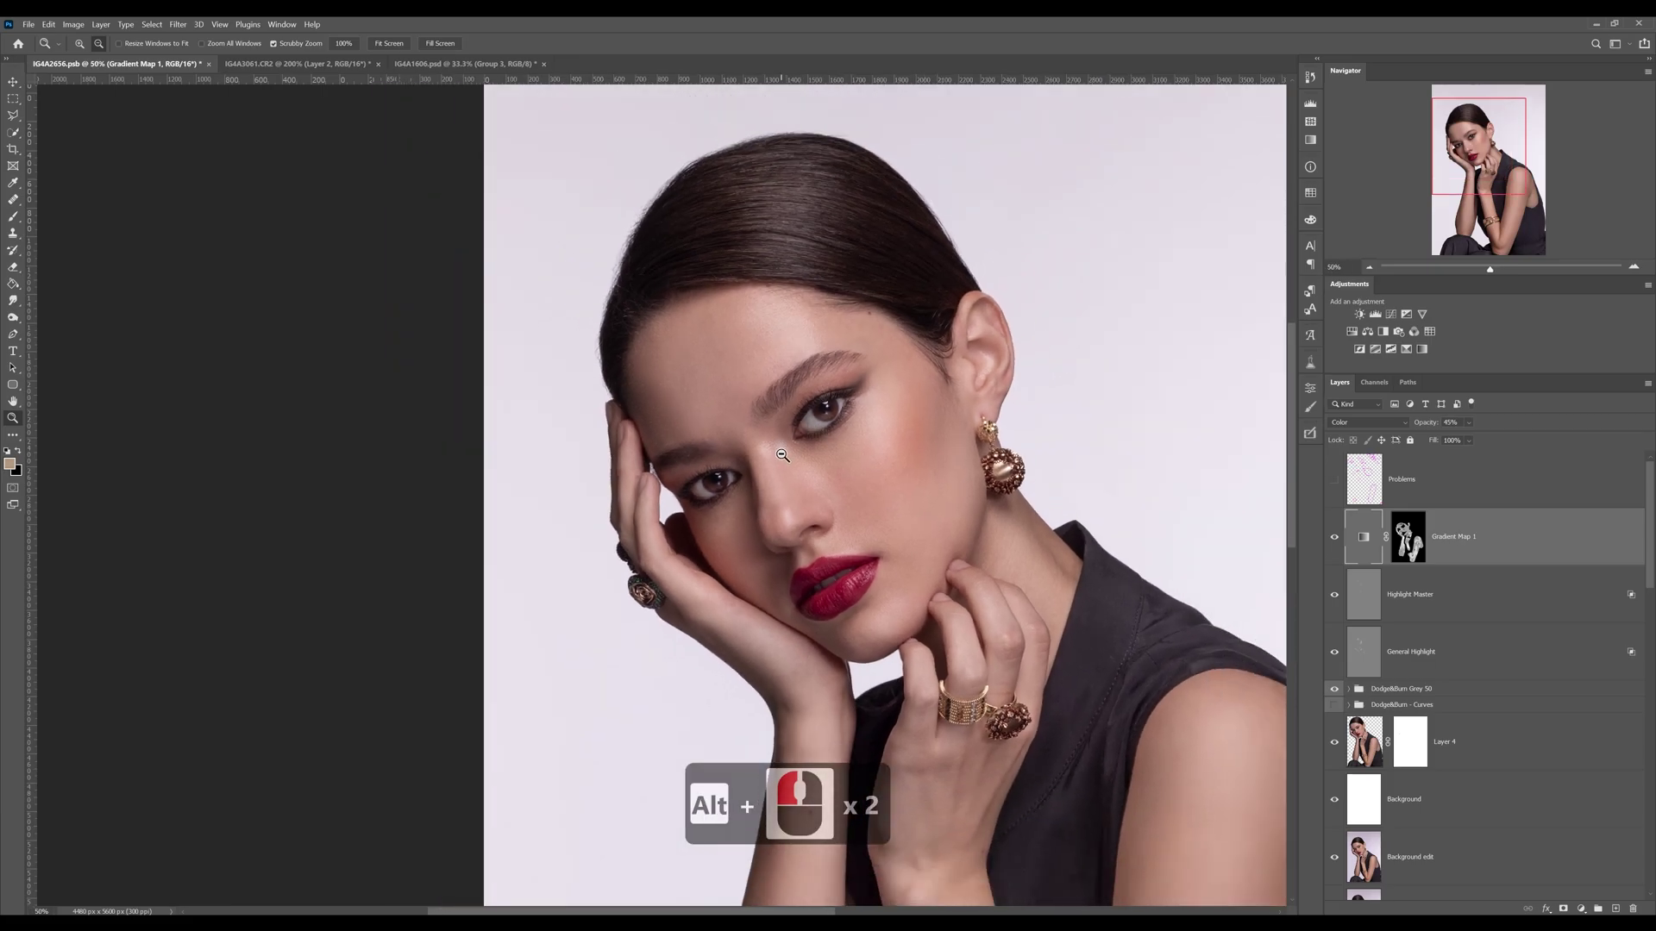
left_click(782, 455, "alt")
left_click(782, 455, "alt")
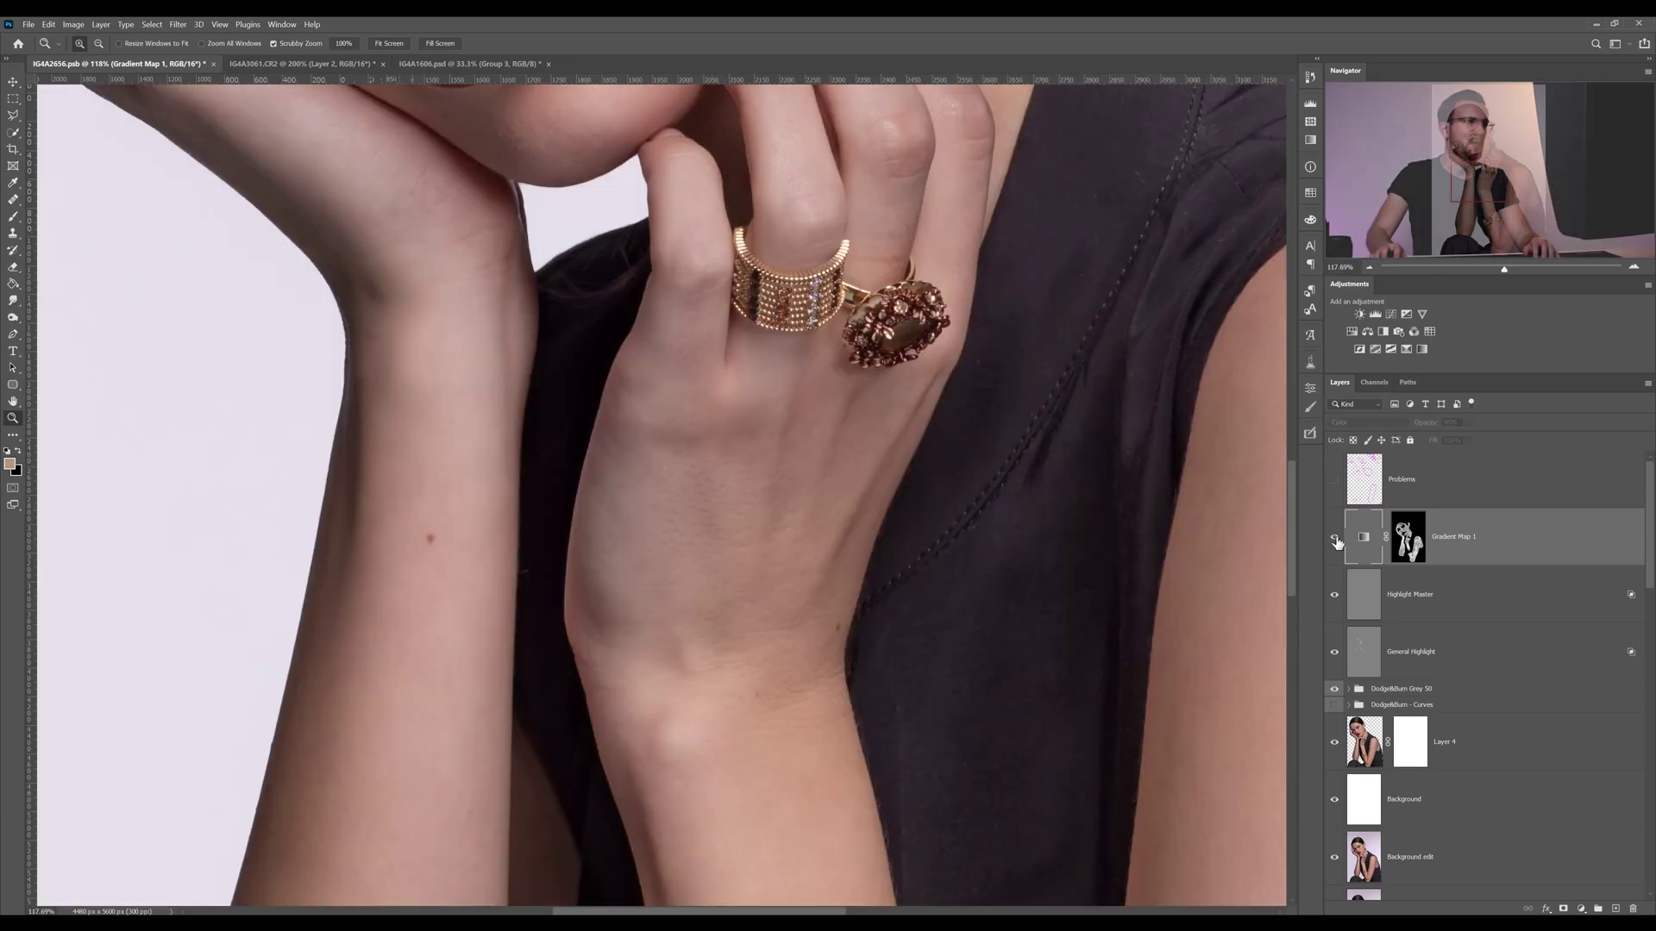
left_click(916, 458, "alt")
left_click(914, 458, "alt")
left_click(819, 462, "alt")
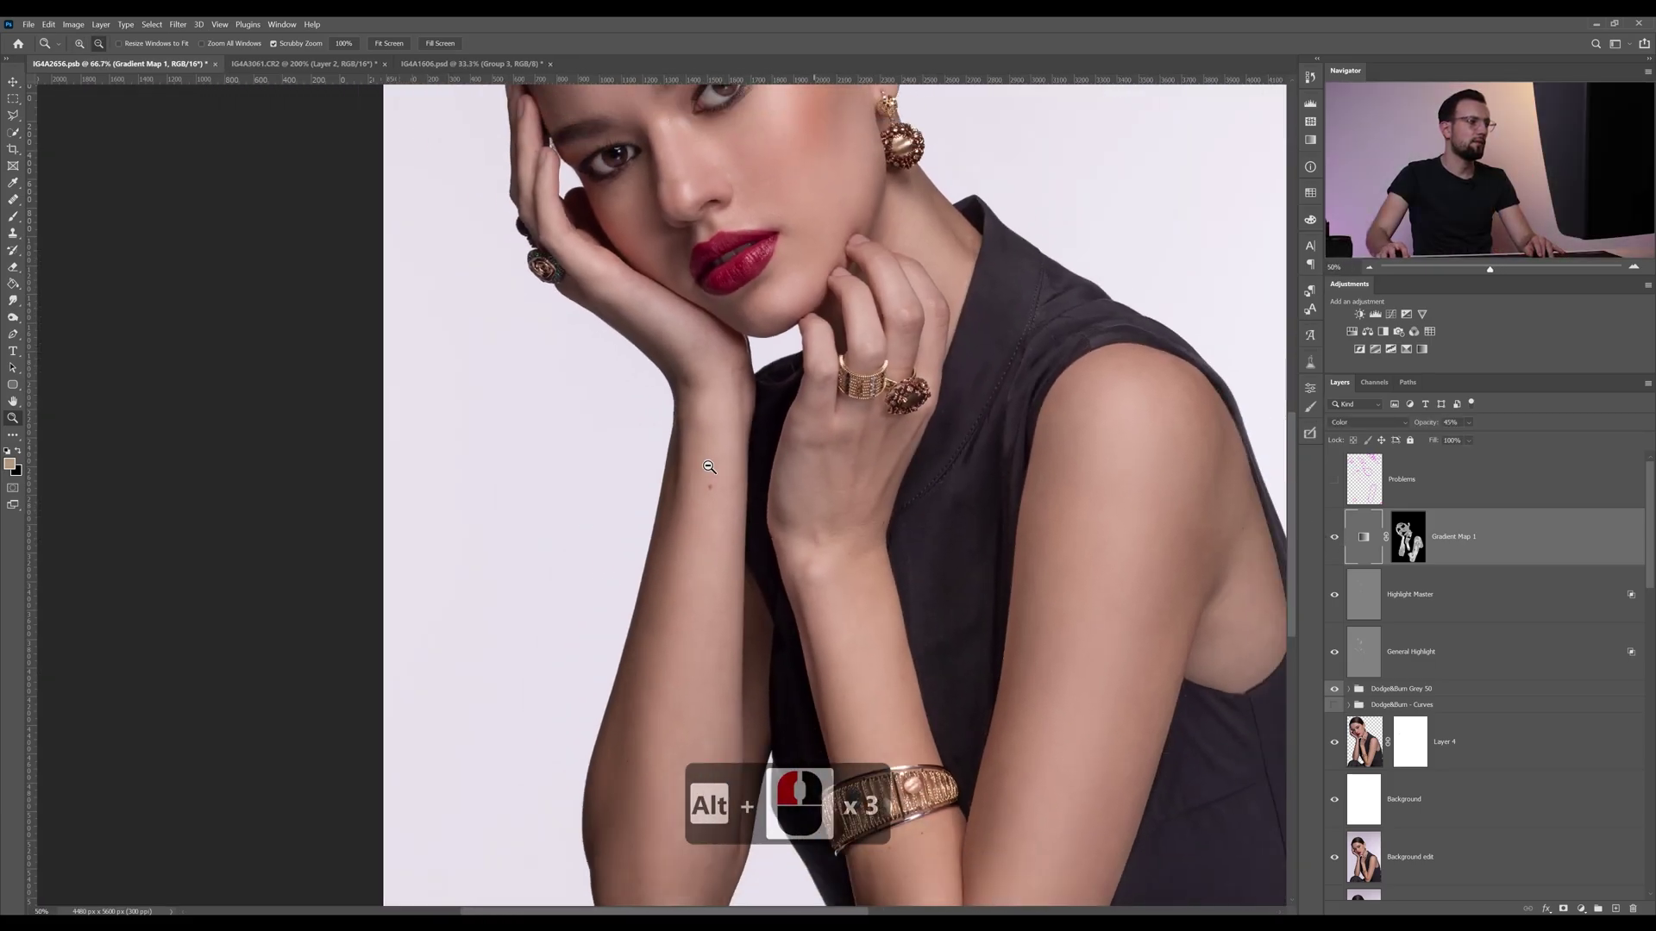
left_click(699, 467, "alt")
left_click(699, 467, "alt")
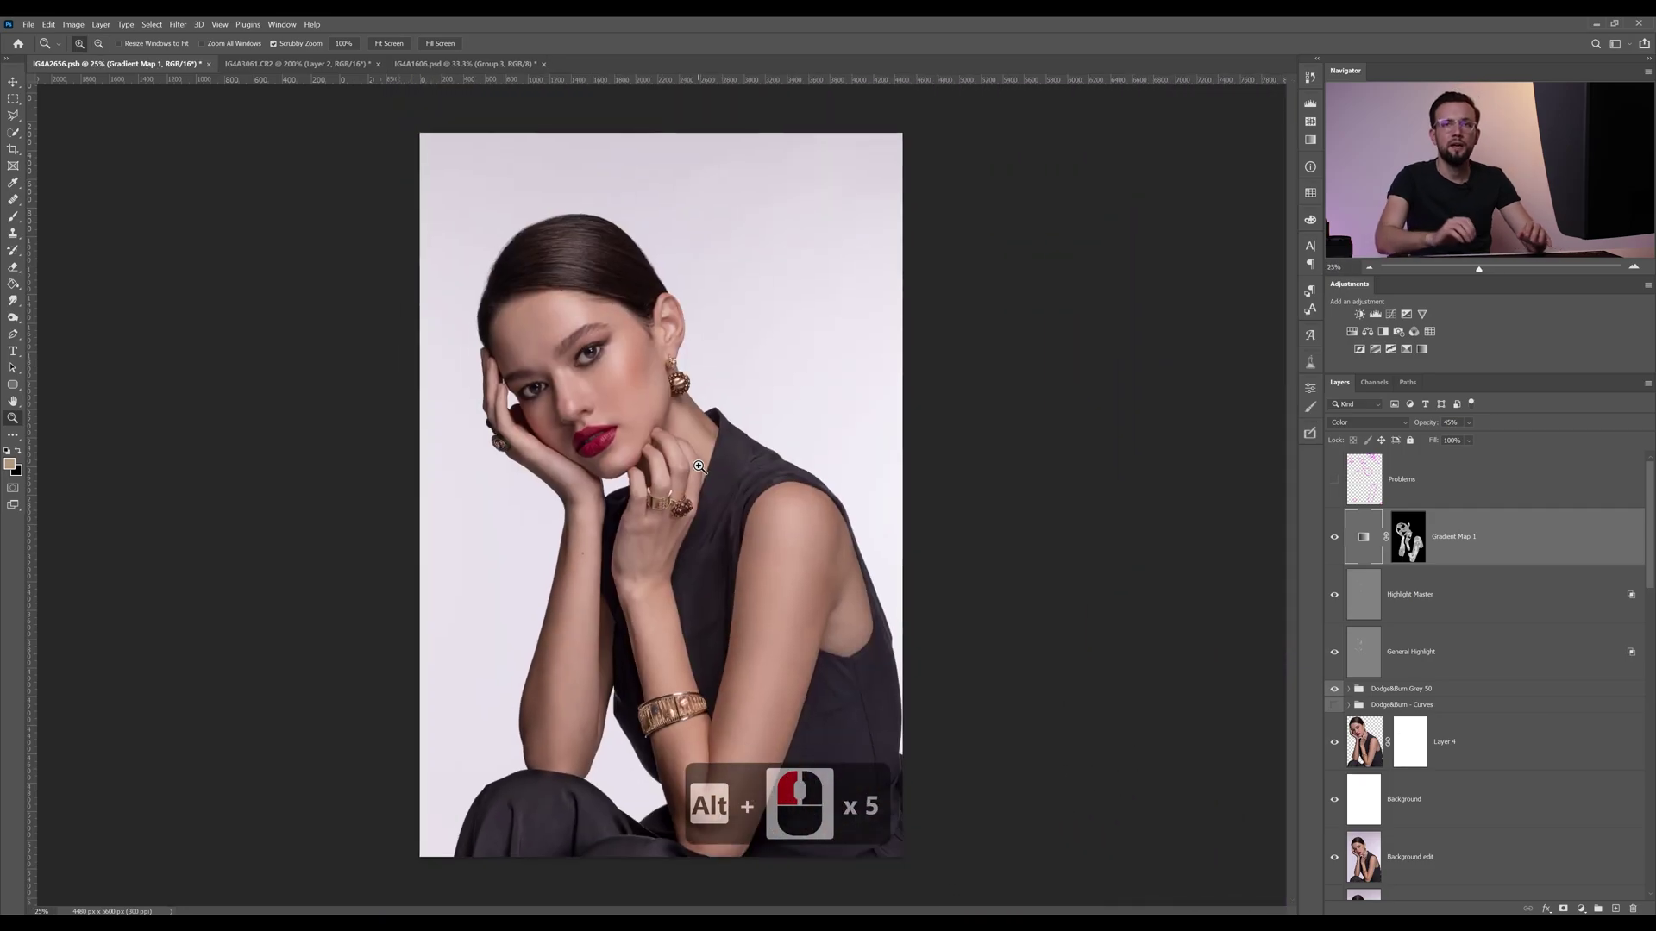